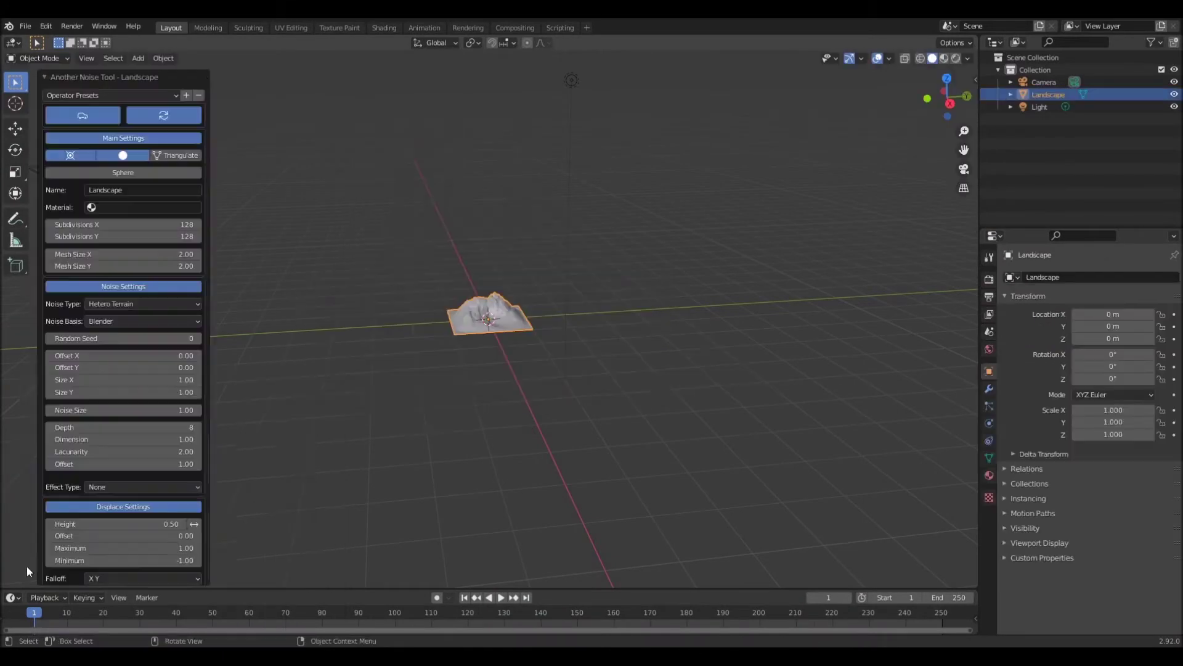
- Change the landscape's noise type to Ridged MFractal and scale the resulting mountain up about 2.16 times
{"action": "left_click", "coordinate": [142, 304]}
{"action": "left_click", "coordinate": [103, 374]}
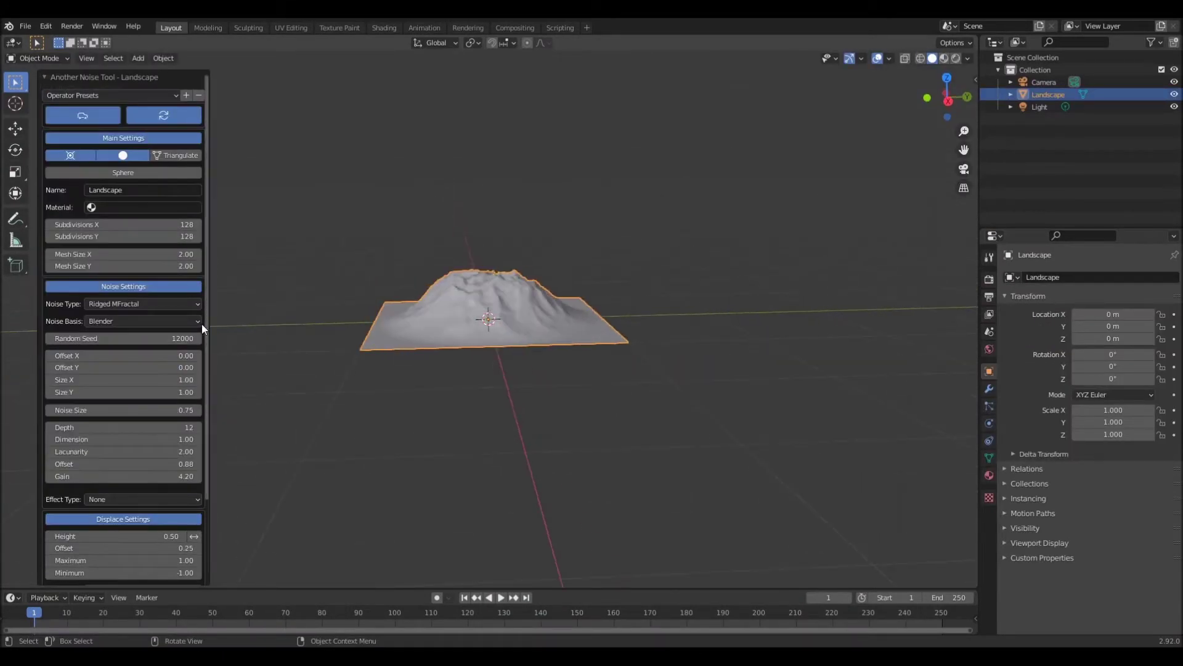
{"action": "key", "text": "s"}
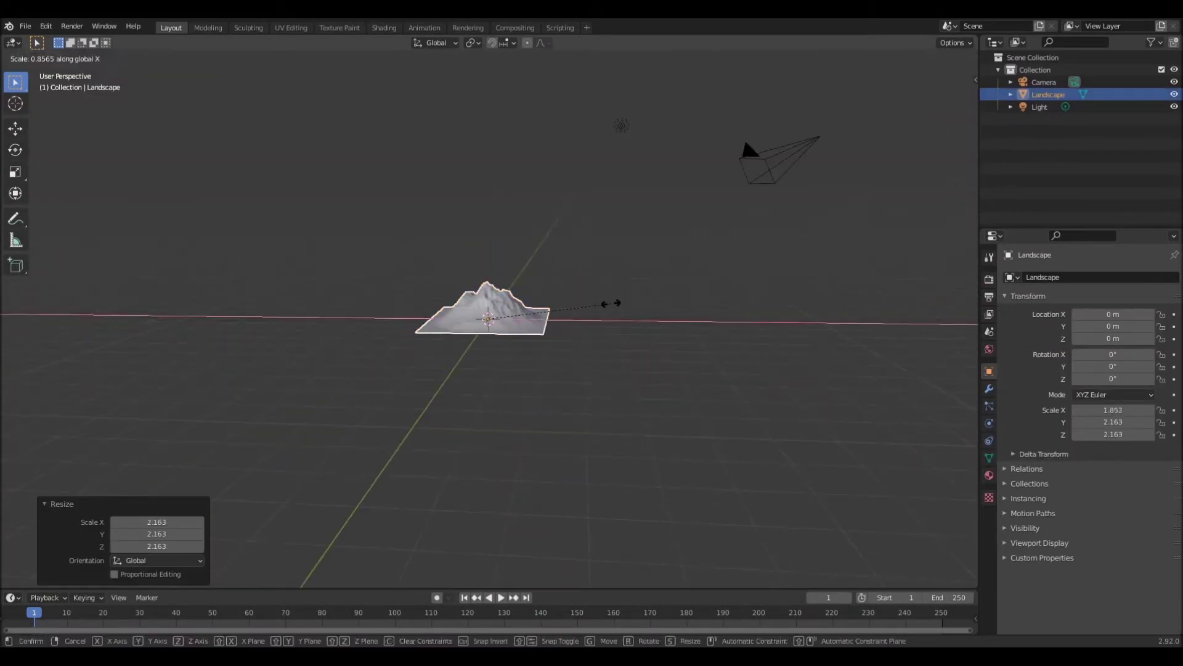
- Move the mountain back along the X axis and add a second landscape with random seed 15475
{"action": "key", "text": "g"}
{"action": "key", "text": "x"}
{"action": "left_click", "coordinate": [526, 272]}
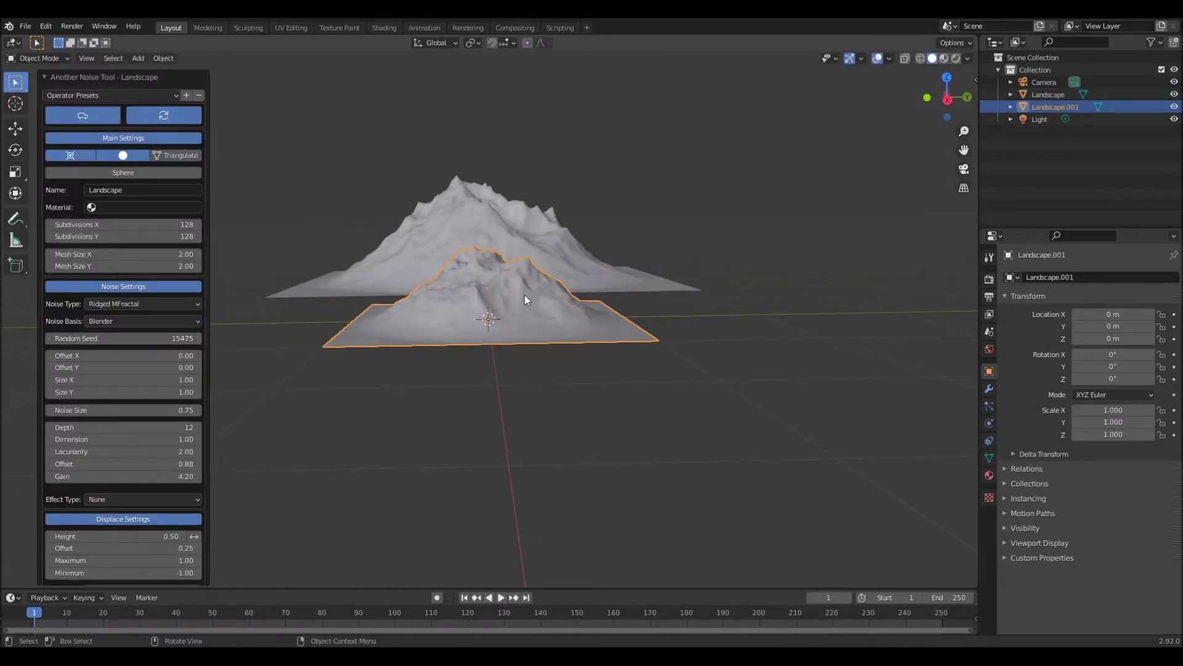
- Scale the second mountain up about 1.52 times and move it about 1.22 m along the Y axis
{"action": "key", "text": "s"}
{"action": "left_click", "coordinate": [628, 292]}
{"action": "key", "text": "g"}
{"action": "key", "text": "y"}
{"action": "left_click", "coordinate": [665, 264]}
- Hide the second mountain and add a third landscape with its random seed set to 1605
{"action": "key", "text": "h"}
{"action": "key", "text": "shift+a"}
{"action": "mouse_move", "coordinate": [611, 262]}
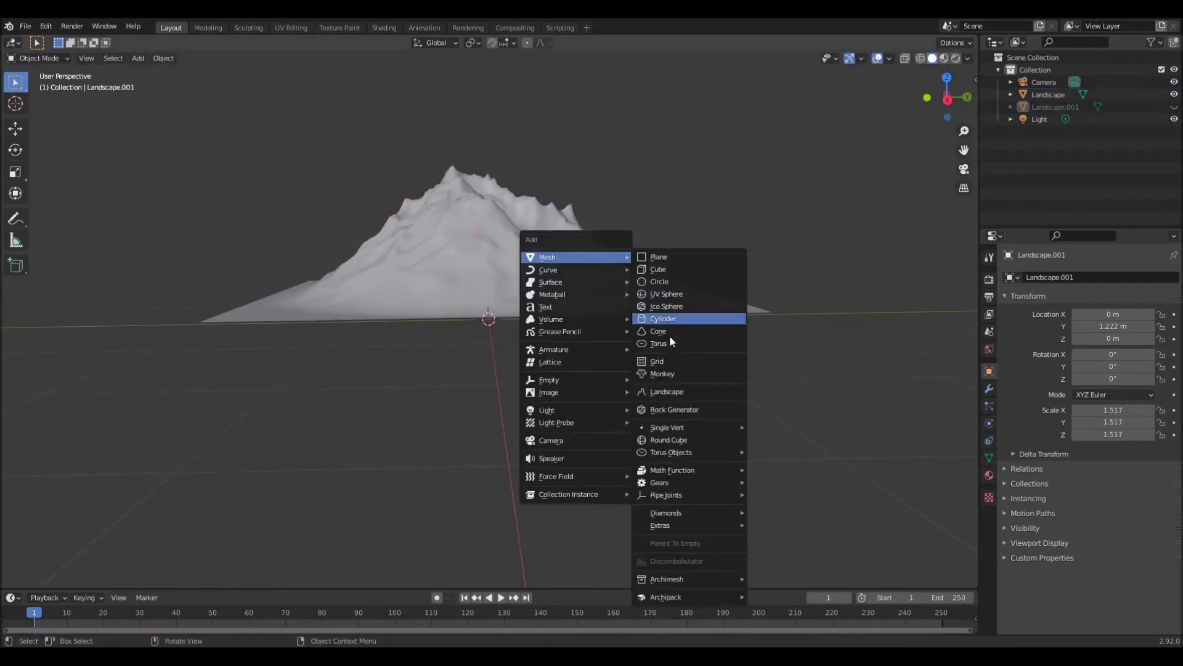
{"action": "left_click", "coordinate": [666, 392]}
{"action": "double_click", "coordinate": [178, 336]}
{"action": "type", "text": "1605"}
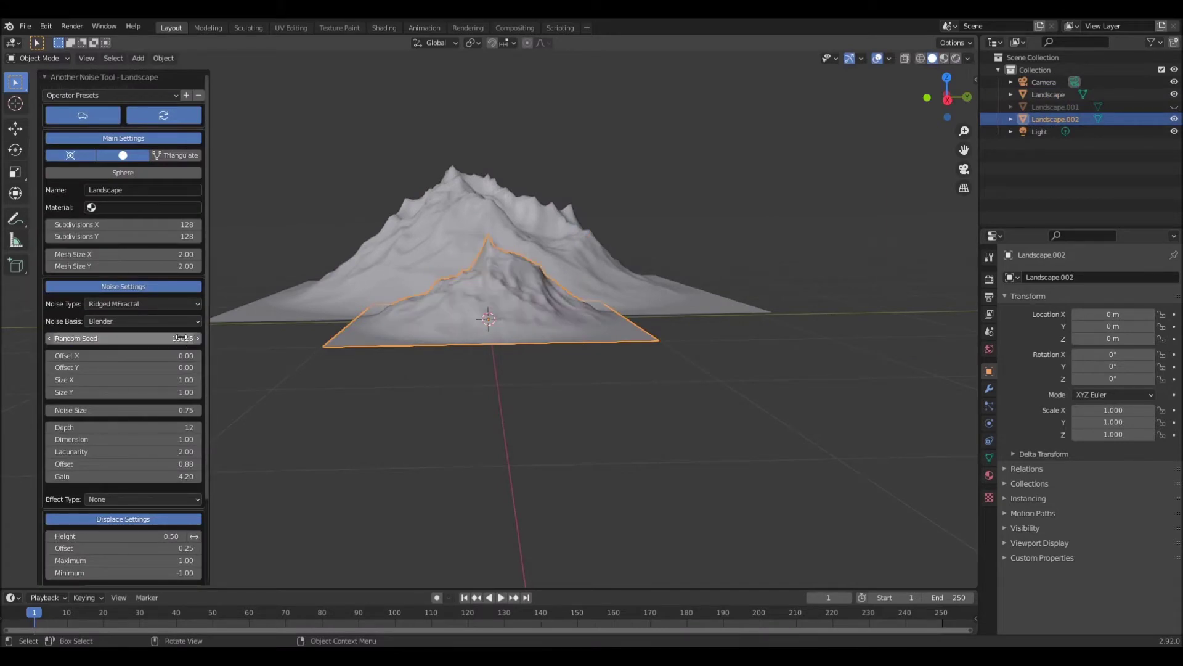
- Unhide the second mountain and move the third one to the opposite side of the scene
{"action": "key", "text": "alt+h"}
{"action": "key", "text": "g"}
{"action": "key", "text": "x"}
{"action": "left_click", "coordinate": [570, 331]}
{"action": "scroll", "coordinate": [494, 364], "scroll_direction": "down", "scroll_amount": 5}
{"action": "scroll", "coordinate": [462, 339], "scroll_direction": "up", "scroll_amount": 3}
- Add a plane under the mountains and scale it up about 5.44 times
{"action": "key", "text": "shift+a"}
{"action": "mouse_move", "coordinate": [432, 343]}
{"action": "left_click", "coordinate": [549, 49]}
{"action": "key", "text": "s"}
{"action": "left_click", "coordinate": [807, 302]}
- Raise the plane along the Z axis until it covers the square base edges of the mountains
{"action": "left_click", "coordinate": [989, 278]}
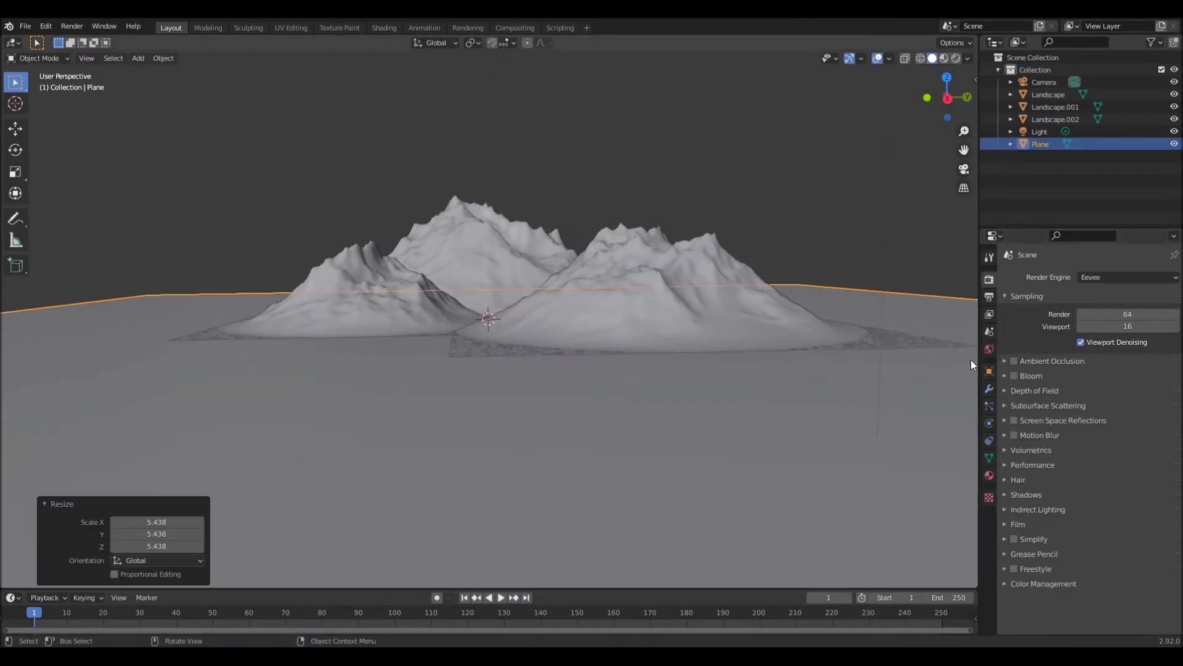
{"action": "key", "text": "g"}
{"action": "key", "text": "z"}
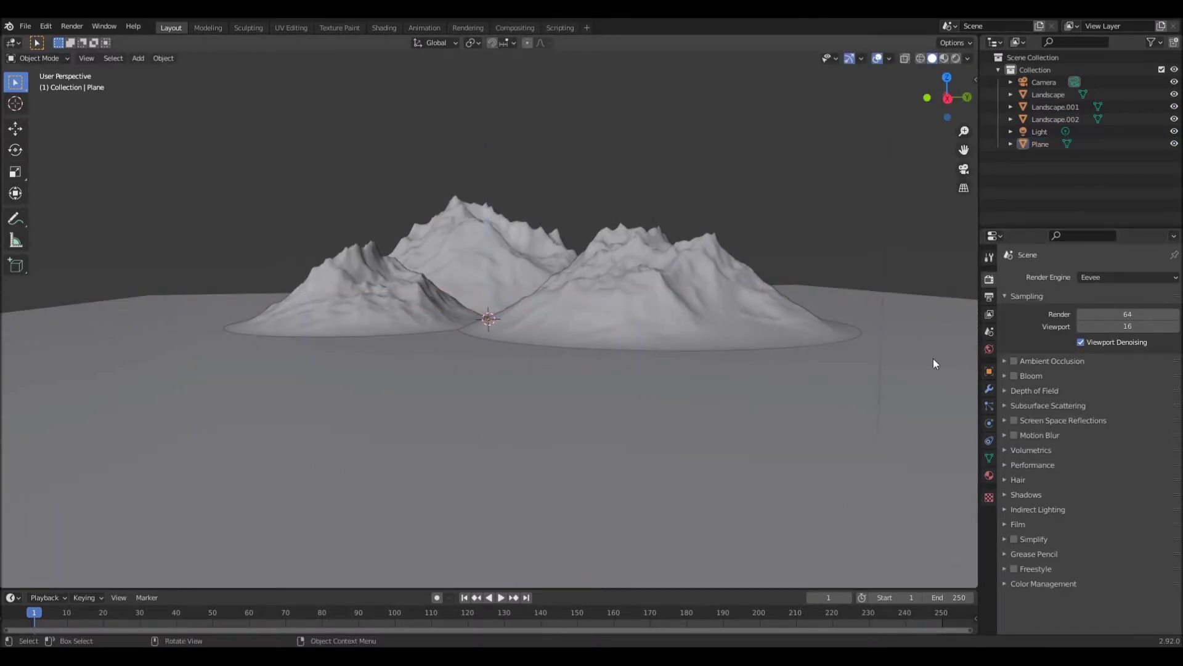
- Add an Ocean modifier to the plane with a viewport resolution of 23
{"action": "left_click", "coordinate": [989, 388]}
{"action": "key", "text": "shift+a"}
{"action": "left_click", "coordinate": [1120, 380]}
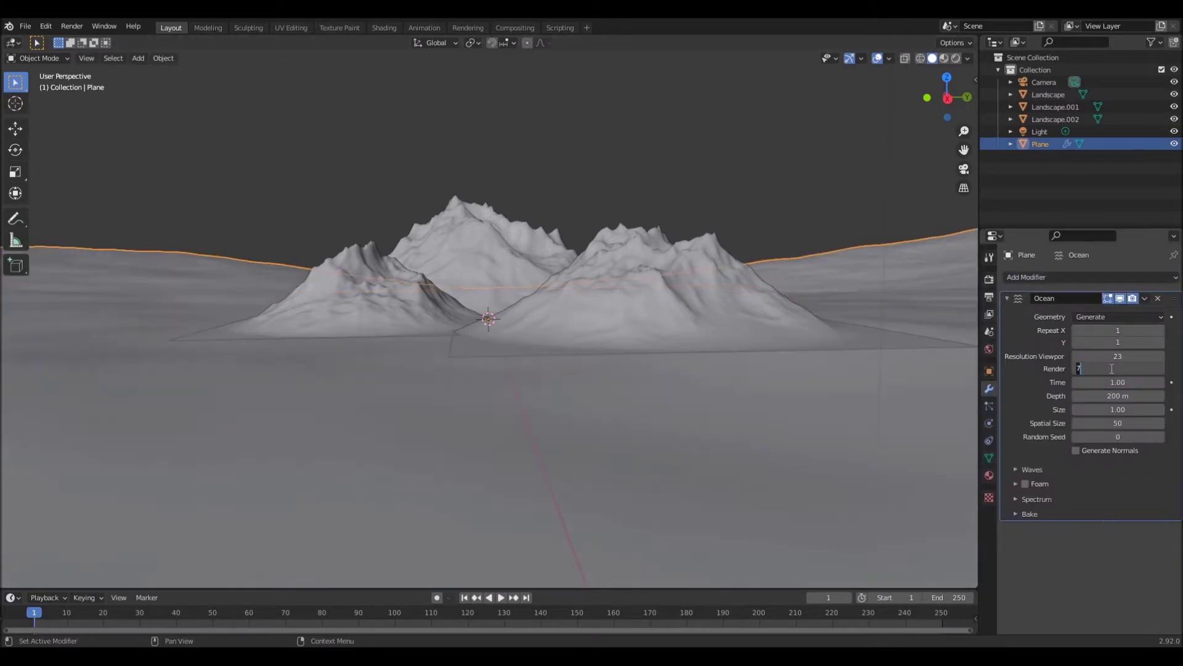
- Set the ocean's spectrum to Shallow Water and its wave scale to 0.2
{"action": "left_click", "coordinate": [1033, 468]}
{"action": "scroll", "coordinate": [1091, 493], "scroll_direction": "down", "scroll_amount": 1}
{"action": "left_click", "coordinate": [1116, 609]}
{"action": "left_click", "coordinate": [1056, 554]}
{"action": "double_click", "coordinate": [1119, 467]}
{"action": "type", "text": "0.2"}
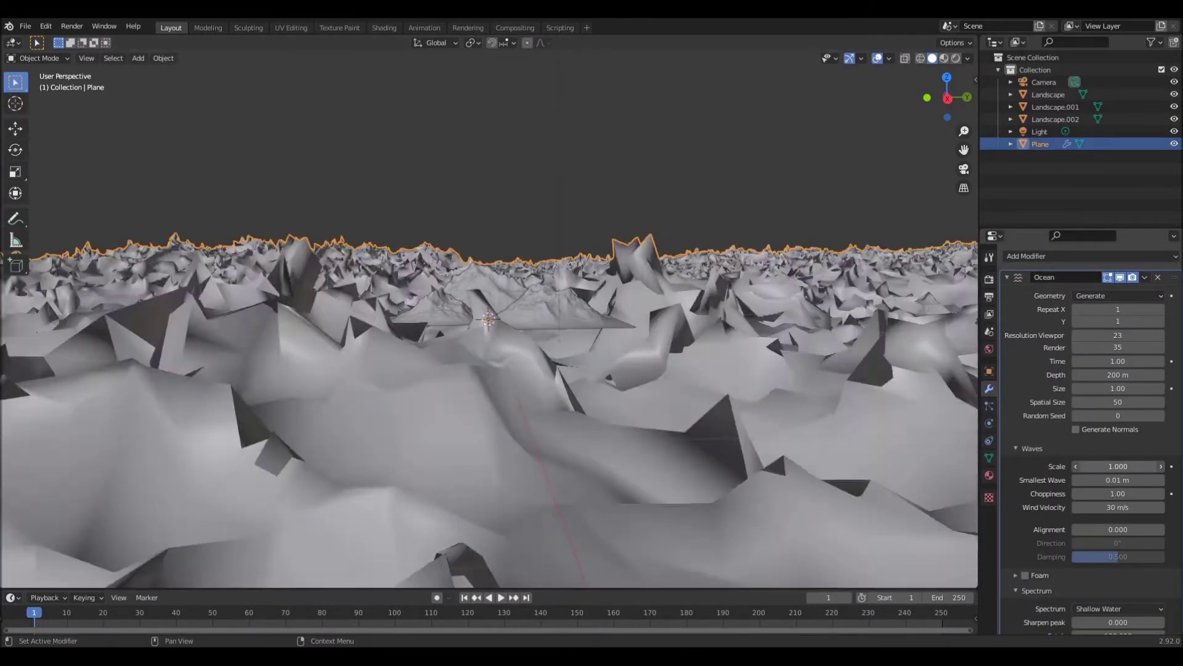
{"action": "key", "text": "Return"}
- Scale the ocean plane down to about 0.052 of its size to fit the mountains
{"action": "scroll", "coordinate": [771, 290], "scroll_direction": "down", "scroll_amount": 5}
{"action": "key", "text": "s"}
{"action": "left_click", "coordinate": [505, 316]}
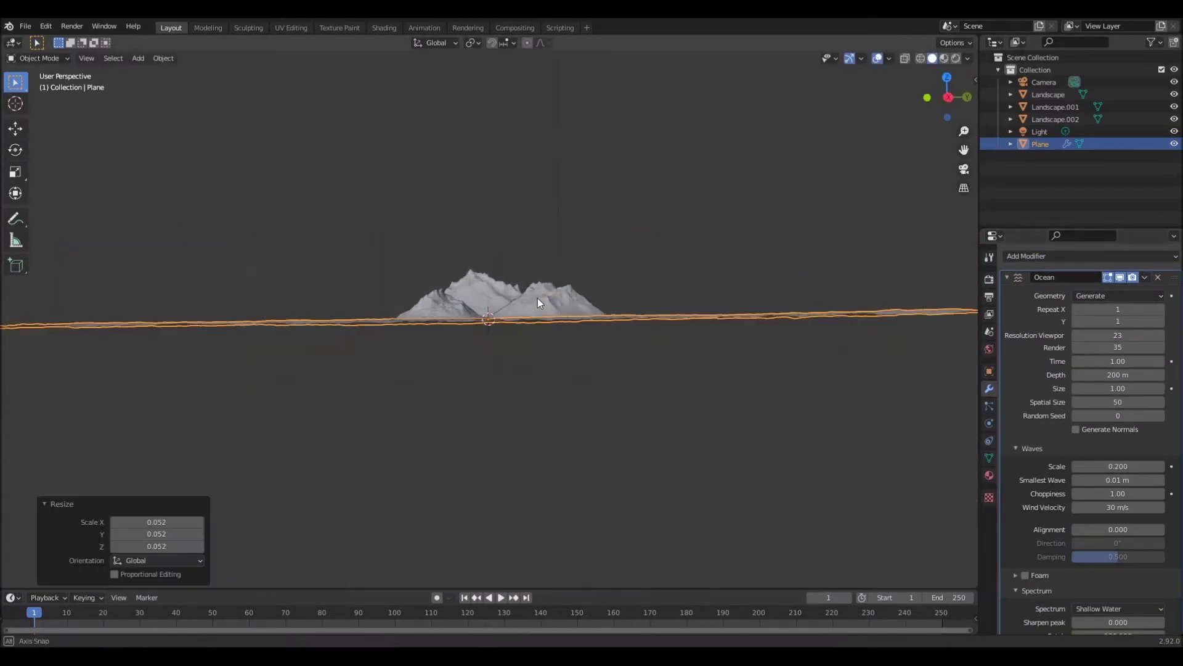
- Set the ocean's wave scale to 0.1 and its spectrum fetch to 120
{"action": "scroll", "coordinate": [538, 298], "scroll_direction": "up", "scroll_amount": 3}
{"action": "scroll", "coordinate": [1119, 467], "scroll_direction": "down", "scroll_amount": 1, "text": "ctrl"}
{"action": "scroll", "coordinate": [1097, 506], "scroll_direction": "down", "scroll_amount": 1}
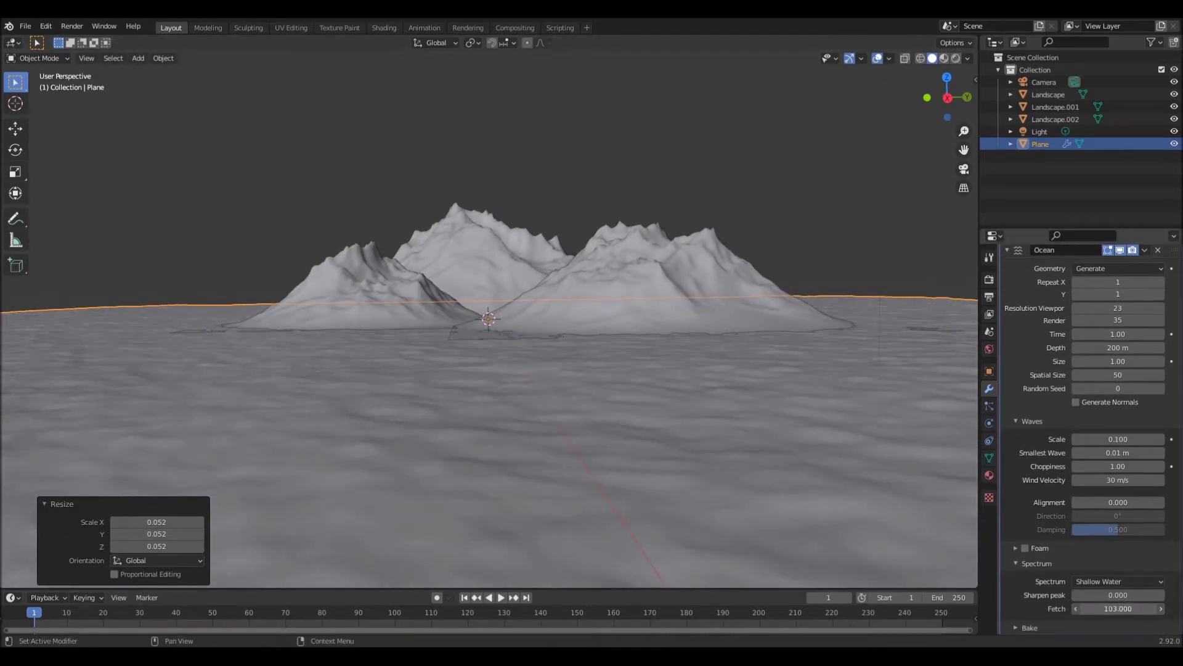
{"action": "left_click_drag", "start_coordinate": [1118, 609], "coordinate": [1141, 609]}
- Lower the ocean plane about 0.065 m along Z and try a further vertical adjustment
{"action": "key", "text": "g"}
{"action": "key", "text": "z"}
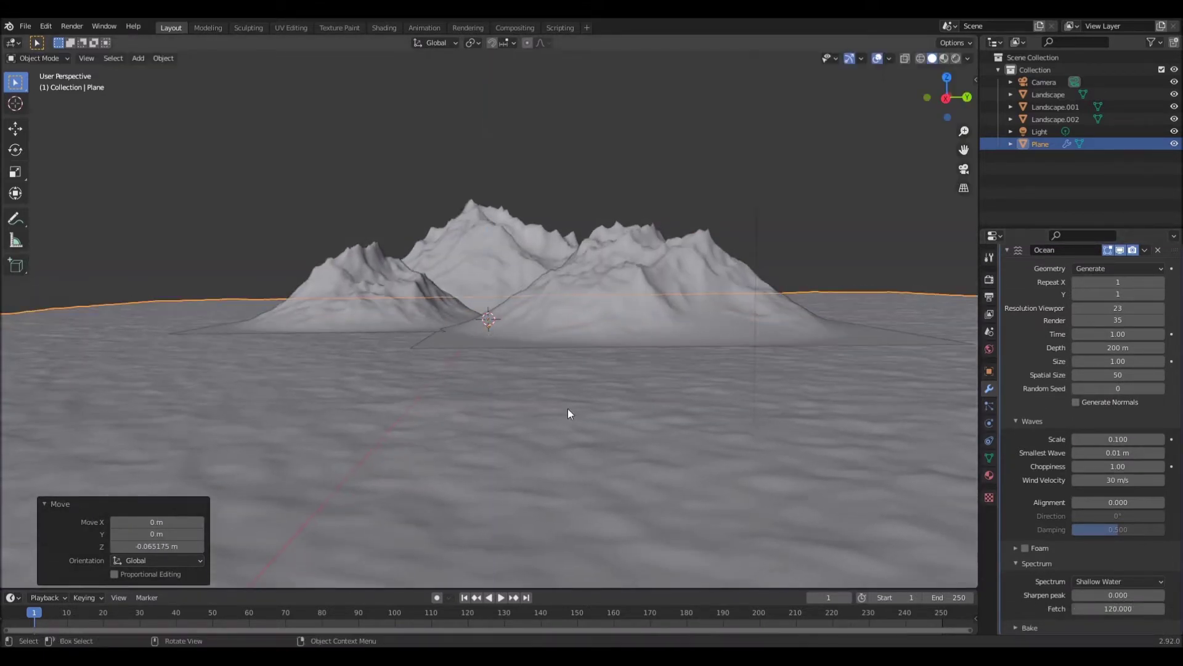
{"action": "key", "text": "g"}
{"action": "key", "text": "z"}
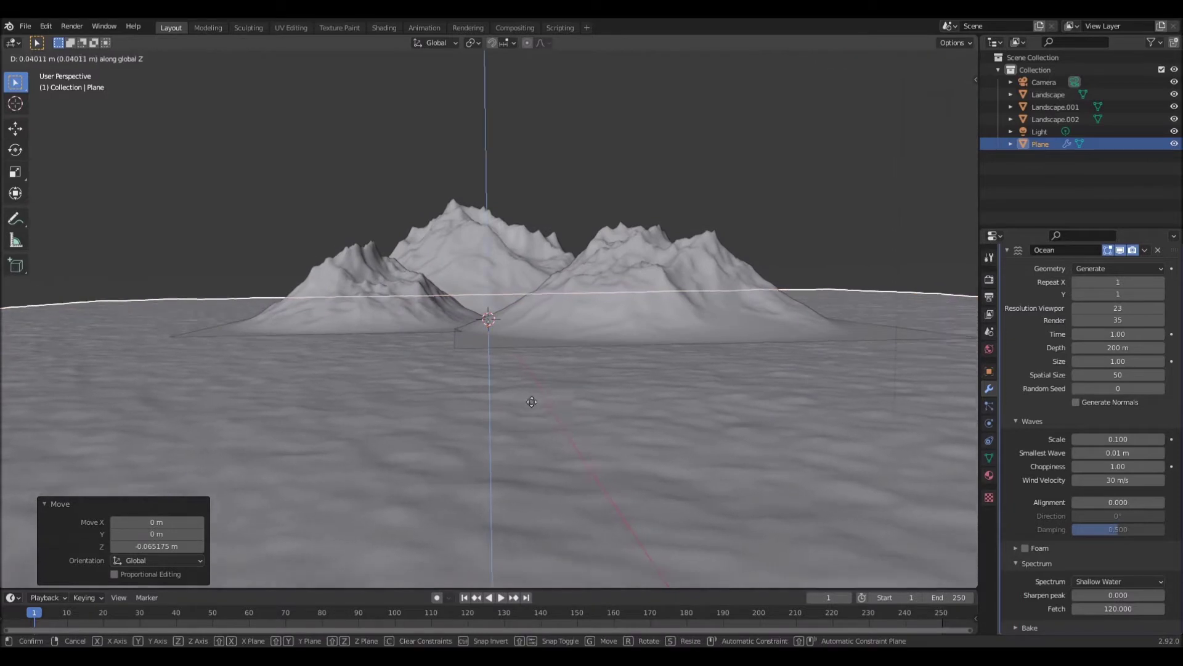
{"action": "key", "text": "Escape"}
- Undo the ocean edits back to the plain flat plane without the modifier
{"action": "key", "text": "ctrl+z"}
{"action": "key", "text": "ctrl+z"}
{"action": "key", "text": "ctrl+z"}
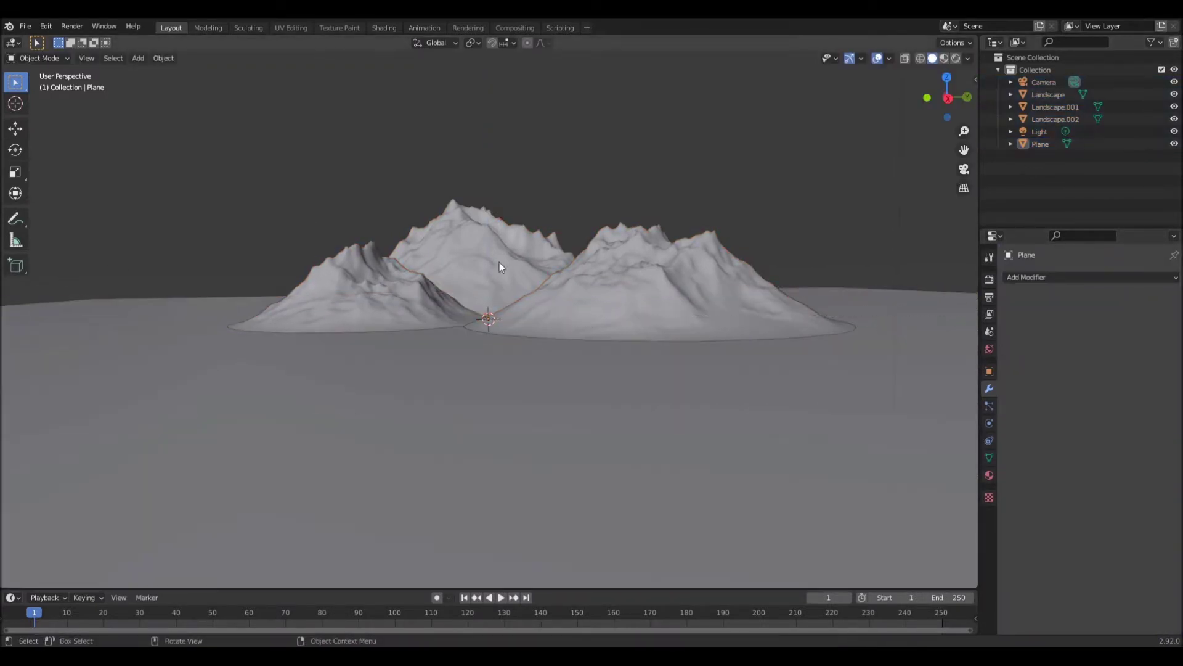
- Enlarge the timeline area and move the smaller mountain about 0.86 m in the negative Y direction
{"action": "left_click_drag", "start_coordinate": [275, 590], "coordinate": [275, 492]}
{"action": "scroll", "coordinate": [605, 240], "scroll_direction": "up", "scroll_amount": 6}
{"action": "scroll", "coordinate": [604, 239], "scroll_direction": "down", "scroll_amount": 4}
{"action": "left_click_drag", "start_coordinate": [165, 492], "coordinate": [164, 481]}
{"action": "left_click", "coordinate": [274, 268]}
{"action": "key", "text": "g"}
{"action": "left_click", "coordinate": [221, 230]}
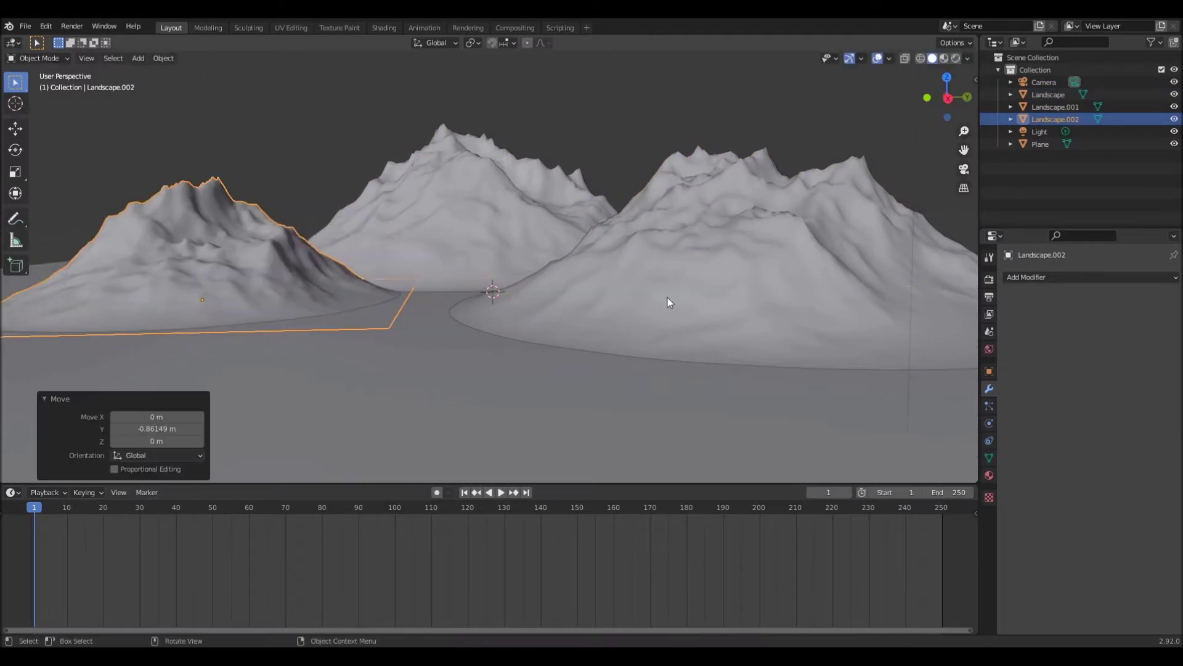
- Place two copies of the smaller mountain in the background behind it
{"action": "left_click", "coordinate": [273, 179]}
{"action": "left_click", "coordinate": [272, 203]}
{"action": "left_click", "coordinate": [581, 145]}
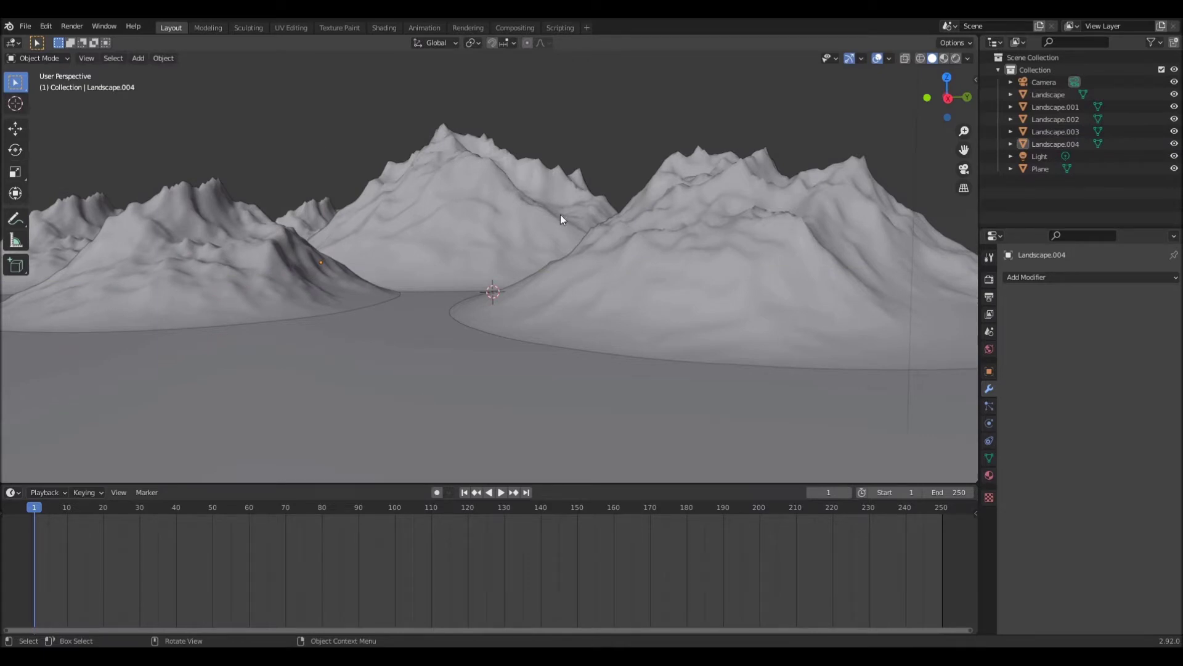
- Change the timeline area to an enlarged Shader Editor and show the 3D viewport in Rendered shading
{"action": "left_click", "coordinate": [619, 253]}
{"action": "left_click", "coordinate": [11, 492]}
{"action": "left_click", "coordinate": [43, 400]}
{"action": "left_click", "coordinate": [956, 58]}
{"action": "left_click_drag", "start_coordinate": [493, 484], "coordinate": [501, 364]}
- Create a mountain material with a black base color and a roughness of 1
{"action": "left_click", "coordinate": [501, 375]}
{"action": "left_click", "coordinate": [384, 516]}
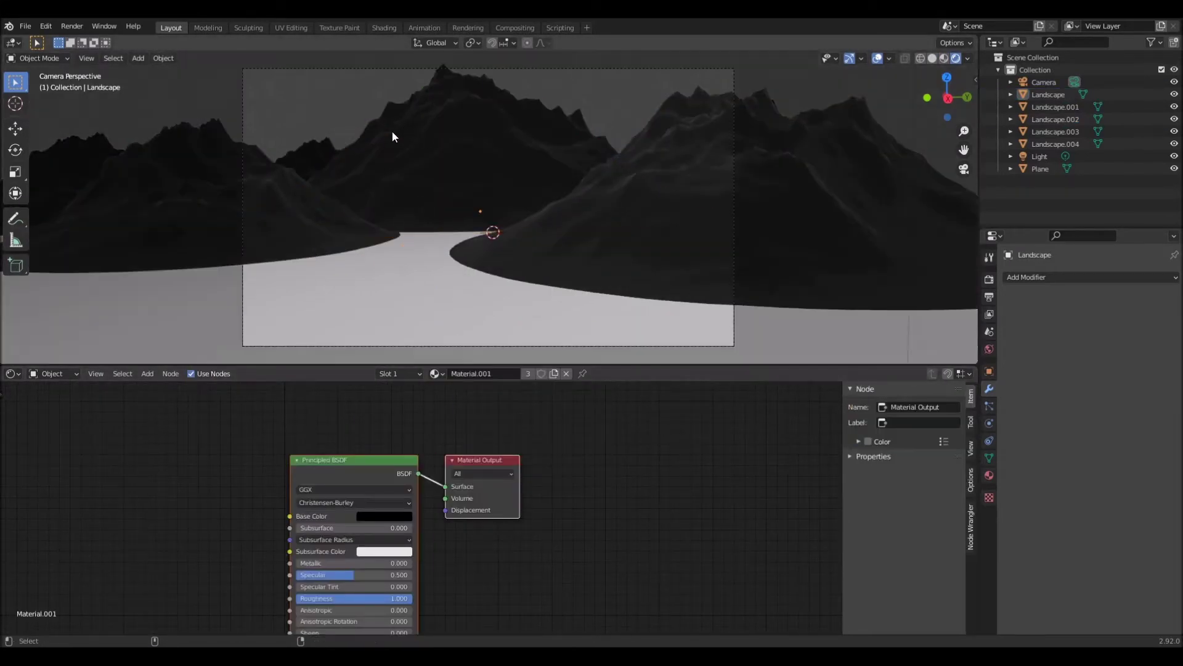
- Lock the camera to the view and reframe the mountains in the camera perspective
{"action": "key", "text": "n"}
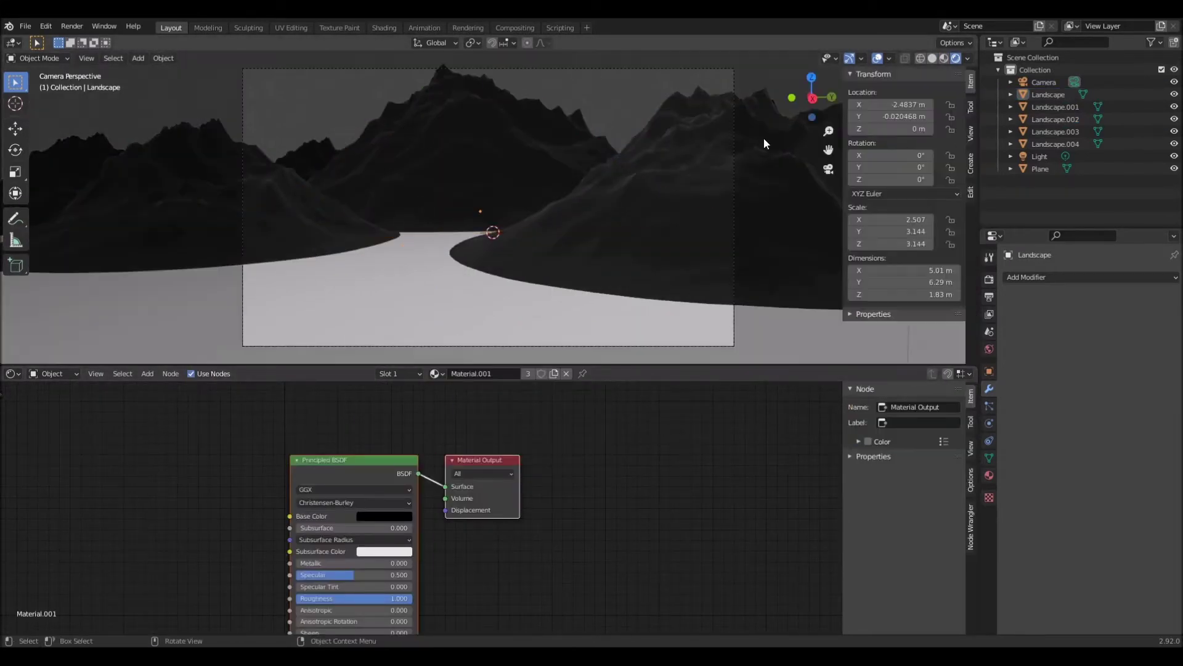
{"action": "left_click", "coordinate": [971, 133]}
{"action": "scroll", "coordinate": [541, 212], "scroll_direction": "up", "scroll_amount": 2}
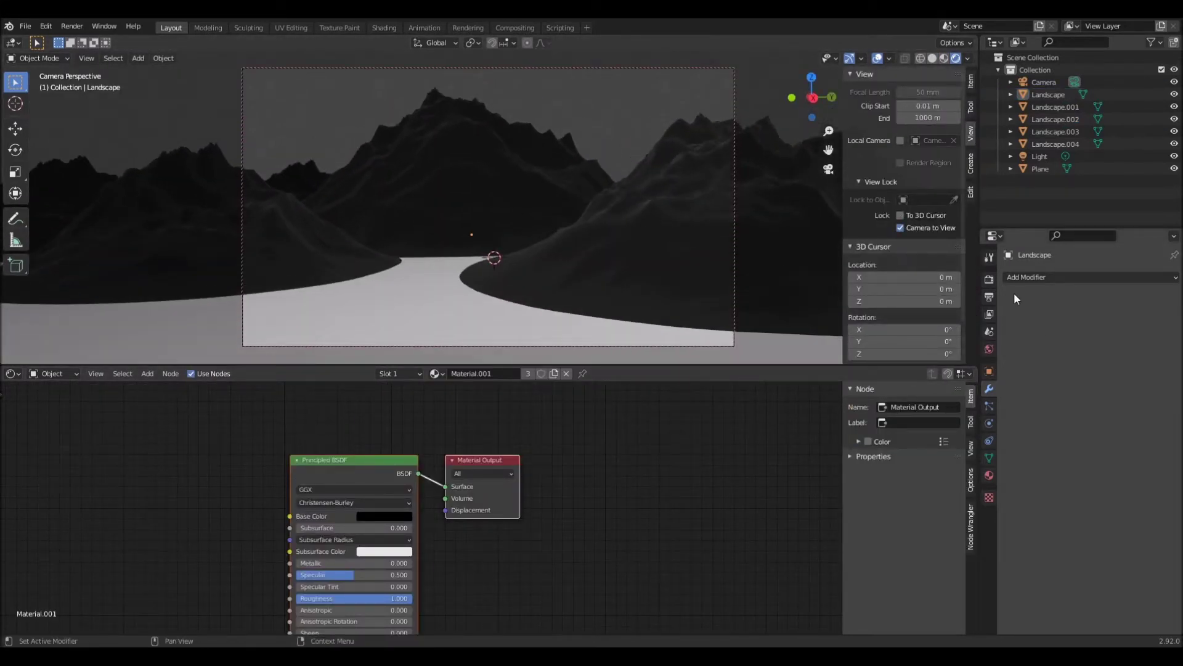
- Move all five mountains together about 0.43 m along Y and delete Landscape.003
{"action": "left_click_drag", "start_coordinate": [1140, 92], "coordinate": [1140, 145]}
{"action": "key", "text": "g"}
{"action": "left_click", "coordinate": [449, 185]}
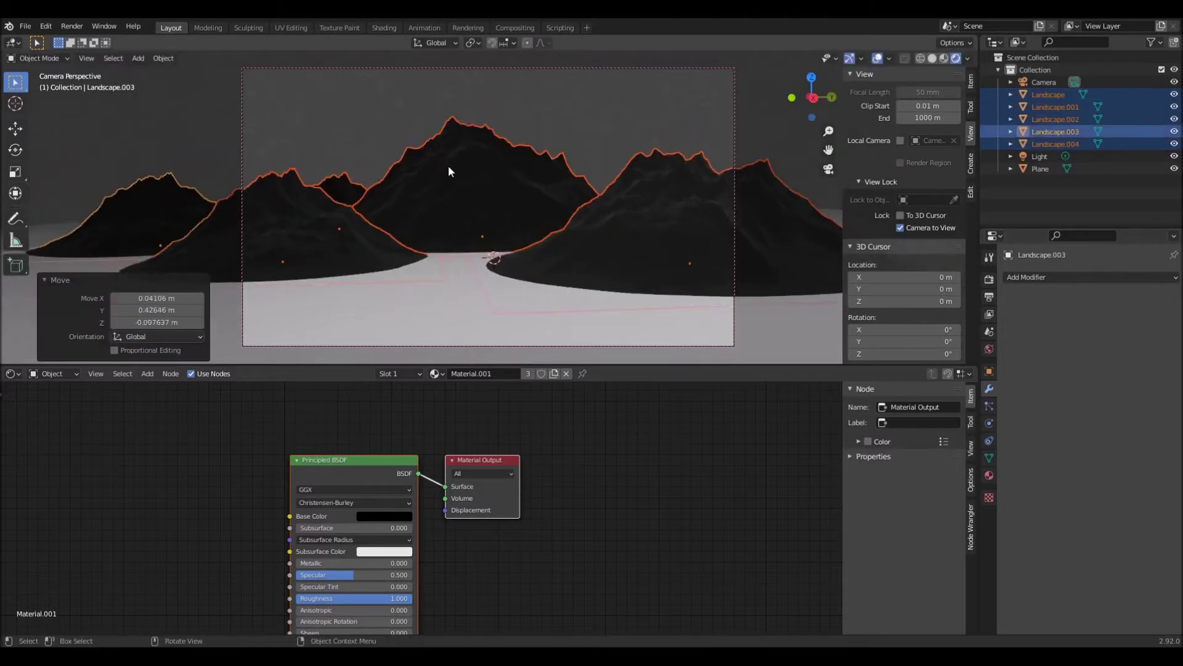
{"action": "left_click", "coordinate": [481, 164]}
{"action": "key", "text": "Delete"}
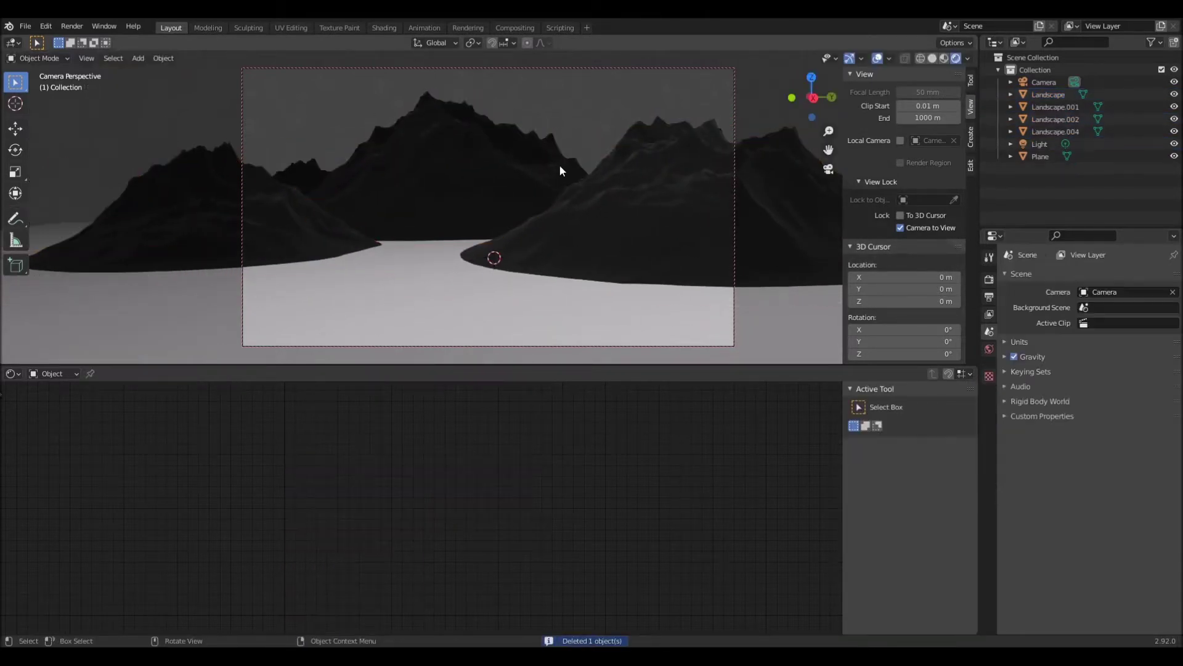
- Darken the world background and give the plane its own new material
{"action": "left_click", "coordinate": [672, 156]}
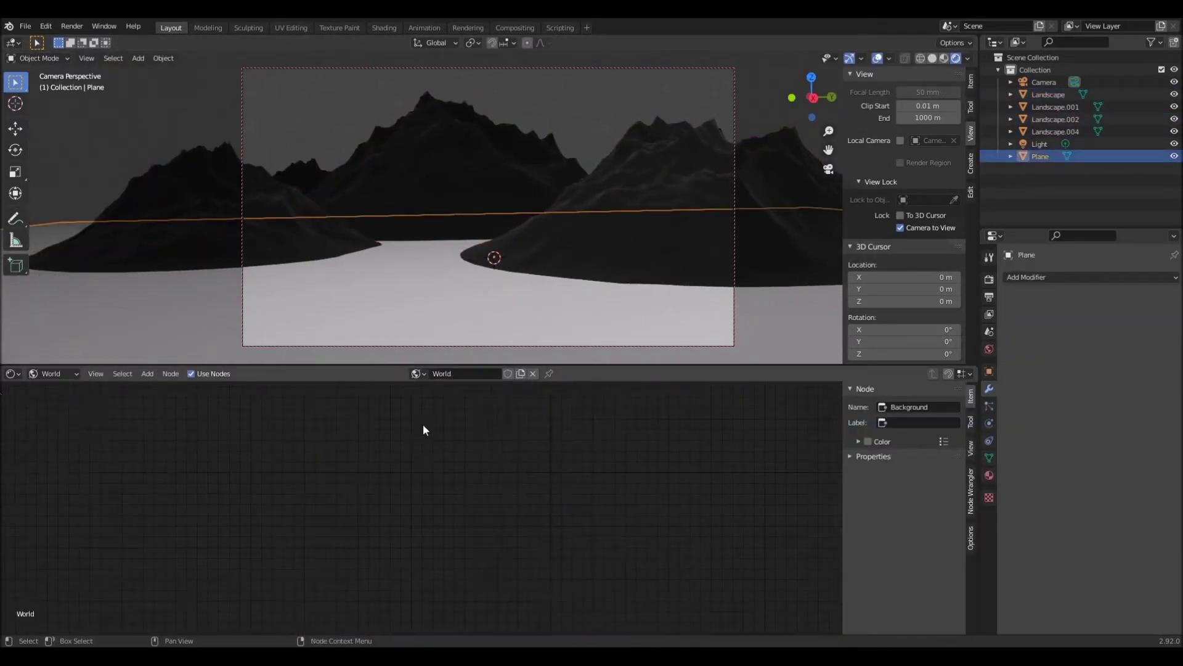
{"action": "left_click", "coordinate": [426, 454]}
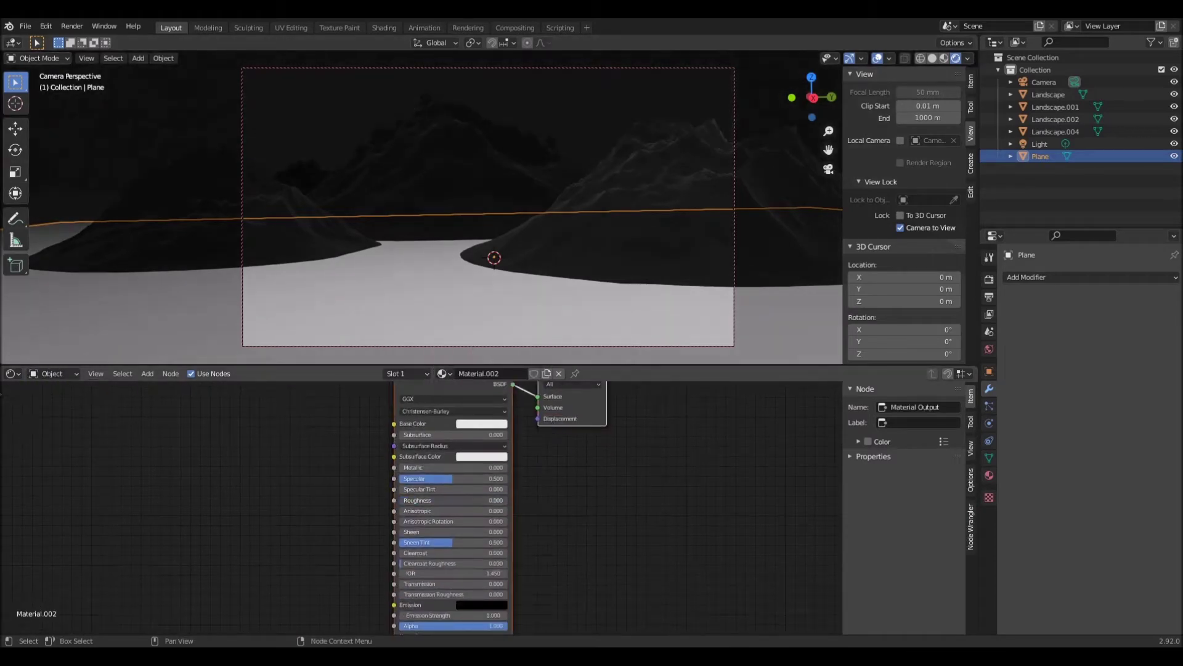
- Unlock the camera from the view and set the plane material's specular to 1 and roughness to 0.186
{"action": "left_click", "coordinate": [900, 228]}
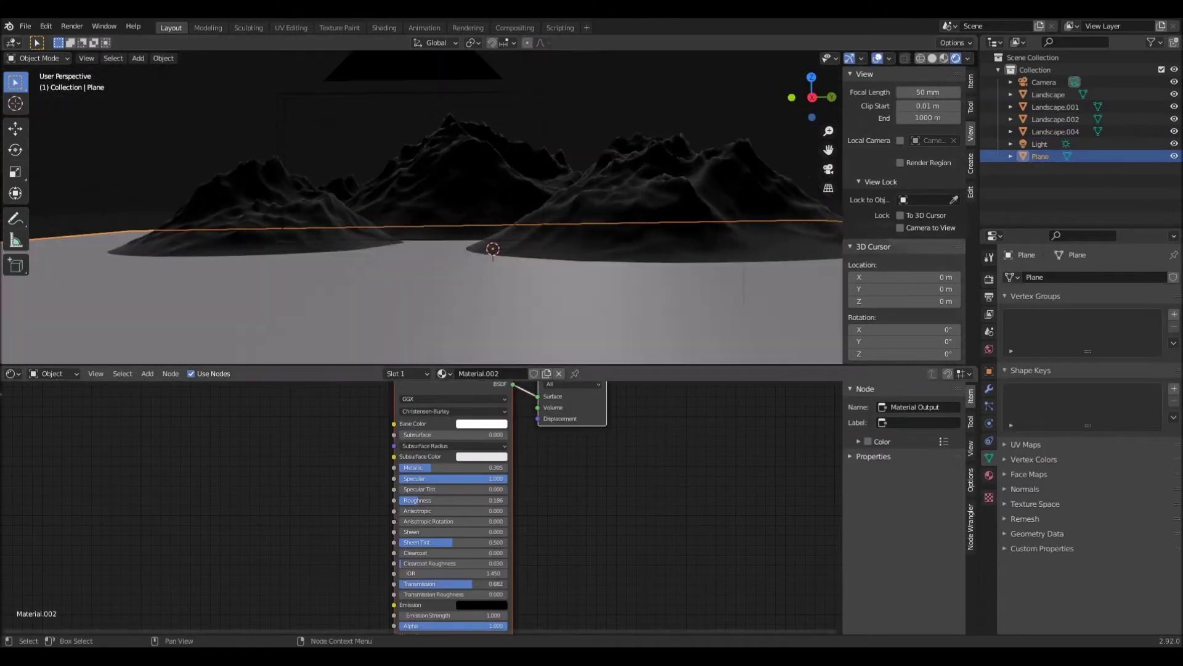
{"action": "left_click_drag", "start_coordinate": [515, 531], "coordinate": [487, 531]}
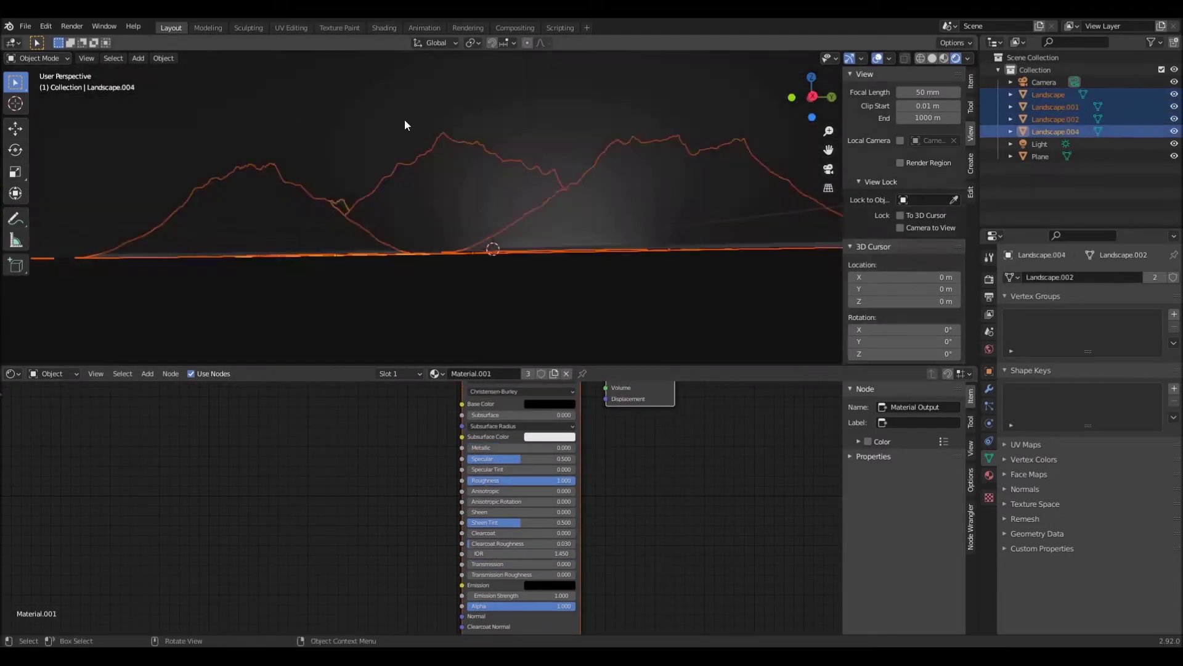
- Duplicate the four mountains and rotate the copies upside down beneath the plane
{"action": "key", "text": "r"}
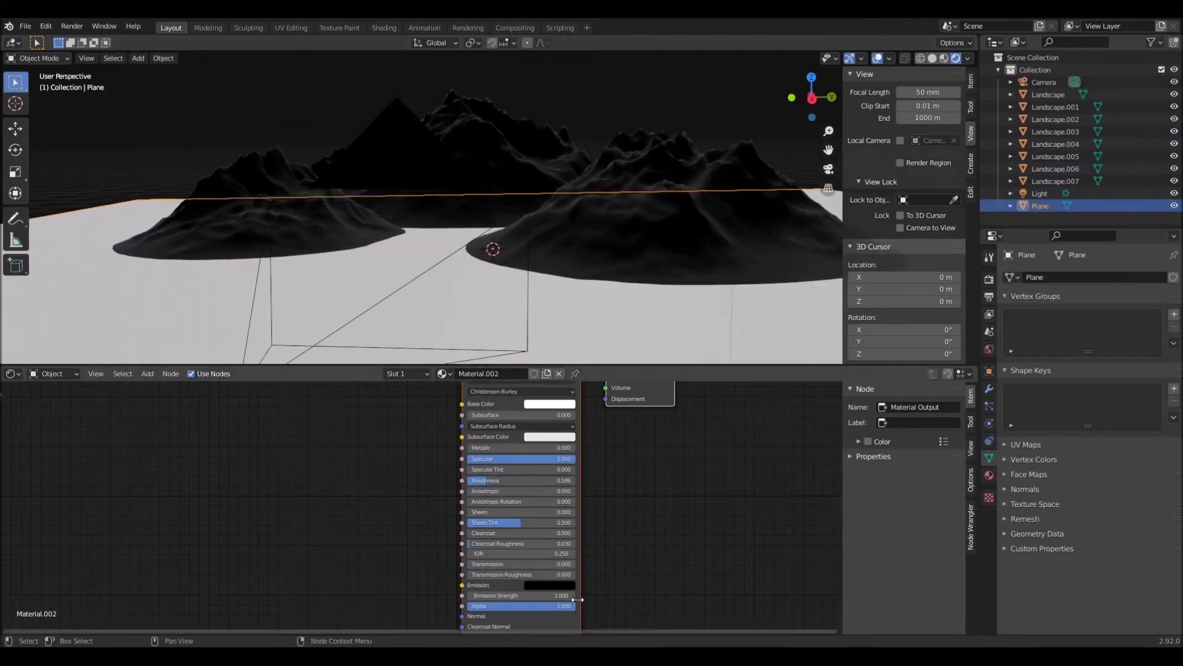
- Rotate the sun light to shine from a new angle and duplicate it as a second sun
{"action": "middle_click_drag", "start_coordinate": [603, 355], "coordinate": [605, 265]}
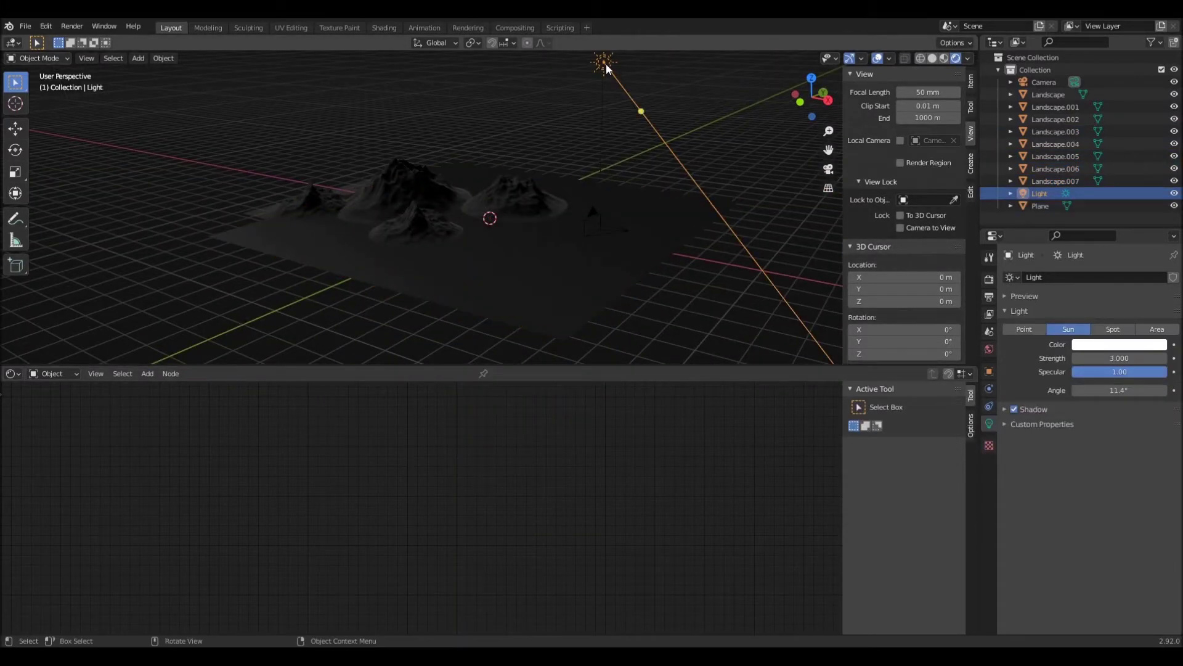
{"action": "key", "text": "r"}
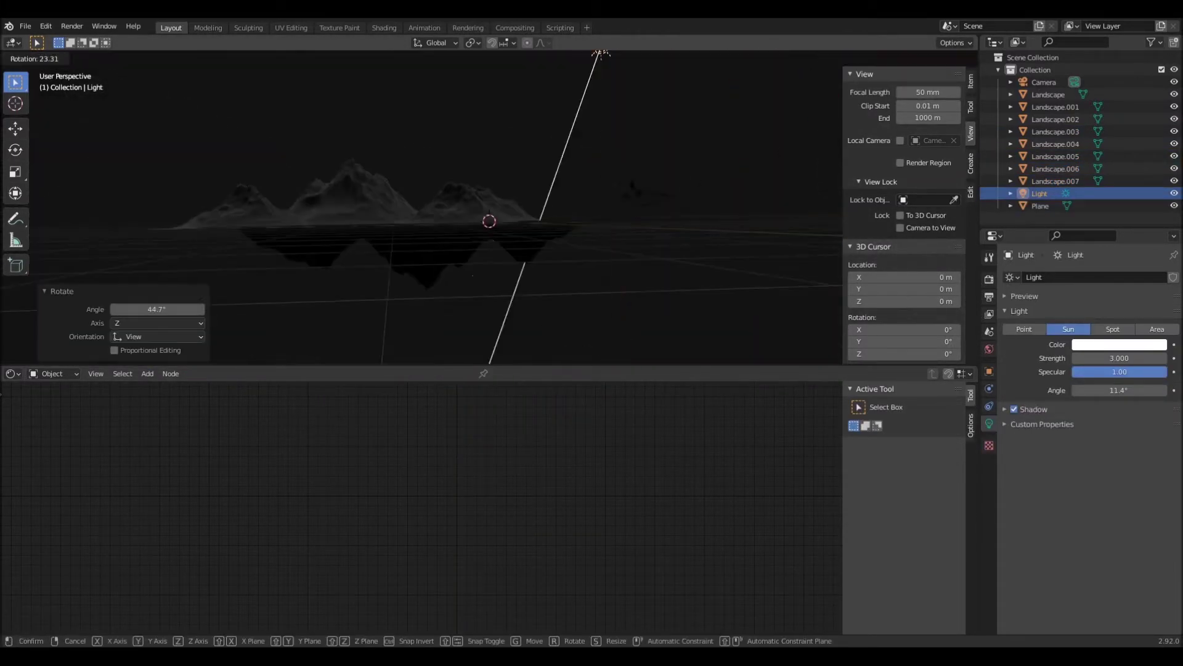
{"action": "left_click", "coordinate": [584, 221]}
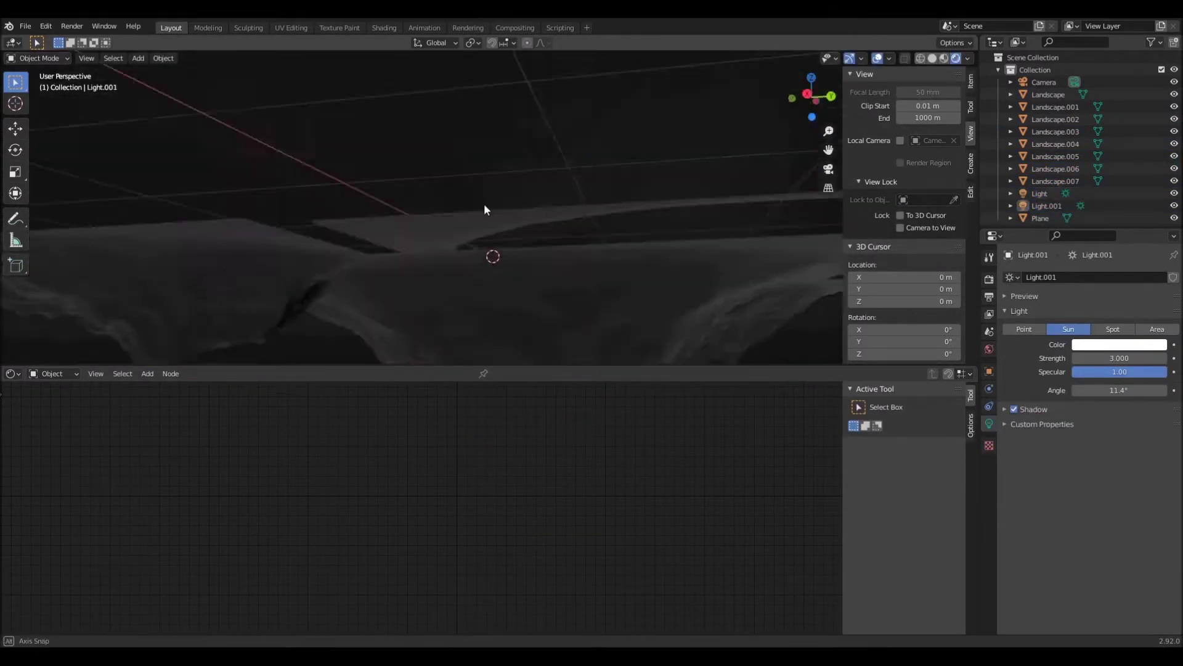
- Set the plane material's IOR and transmission to 1 and switch the render engine to Cycles
{"action": "middle_click_drag", "start_coordinate": [486, 209], "coordinate": [508, 229]}
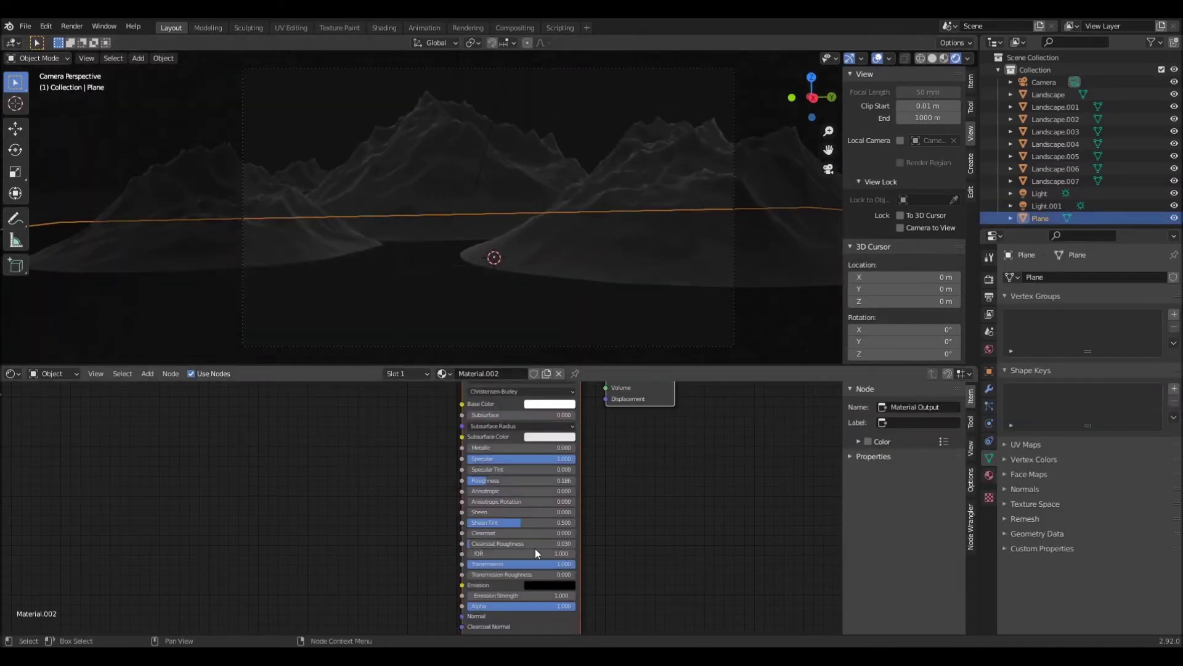
{"action": "middle_click_drag", "start_coordinate": [449, 341], "coordinate": [487, 308]}
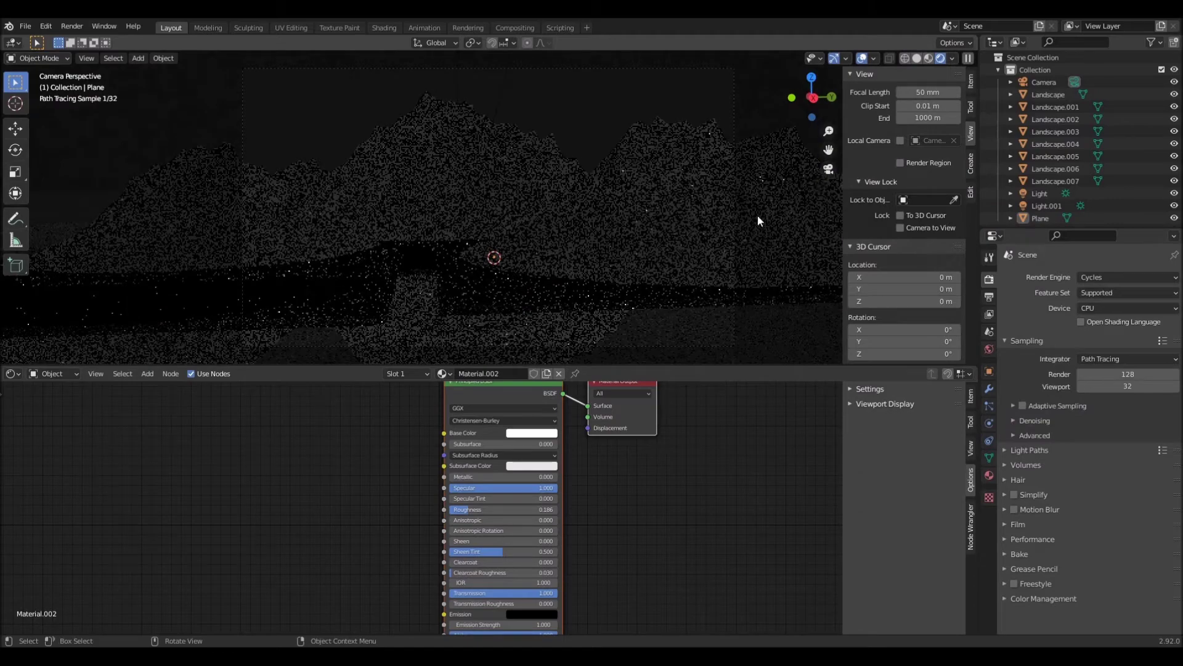
- Select the four upside-down mountains, rotate them 90° about the Z axis and check the camera view
{"action": "middle_click_drag", "start_coordinate": [758, 220], "coordinate": [462, 316]}
{"action": "left_click_drag", "start_coordinate": [462, 317], "coordinate": [339, 264]}
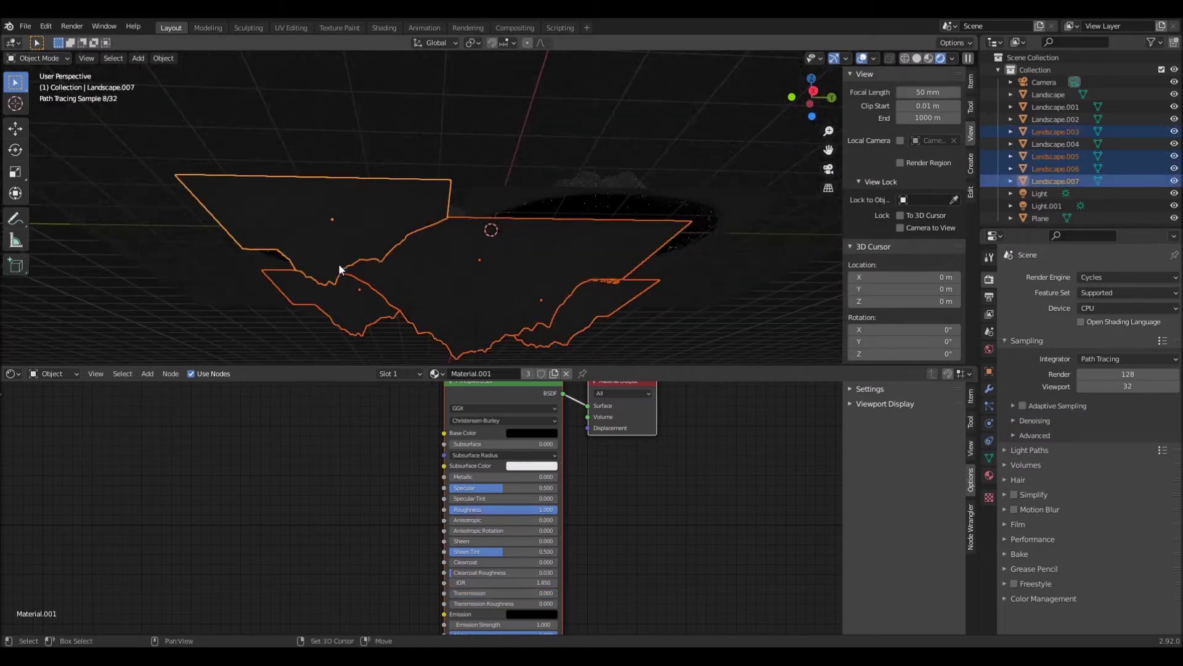
{"action": "middle_click_drag", "start_coordinate": [339, 264], "coordinate": [564, 240]}
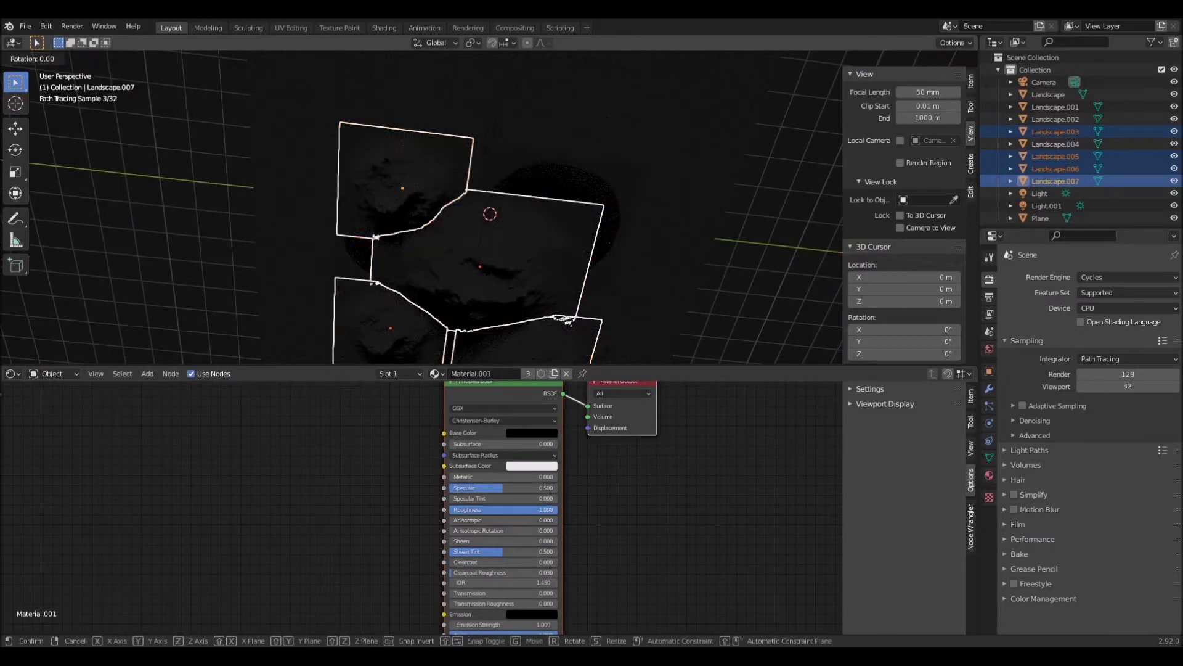
{"action": "key", "text": "r"}
{"action": "key", "text": "z"}
{"action": "key", "text": "9"}
{"action": "key", "text": "0"}
{"action": "key", "text": "Return"}
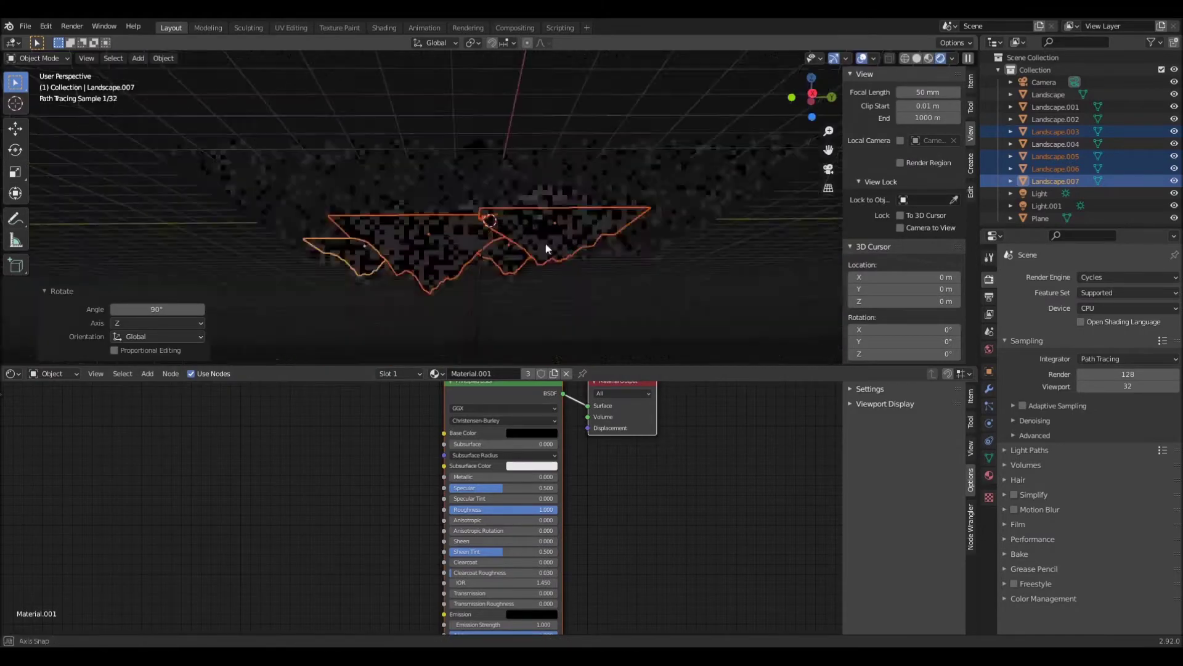
{"action": "key", "text": "KP_0"}
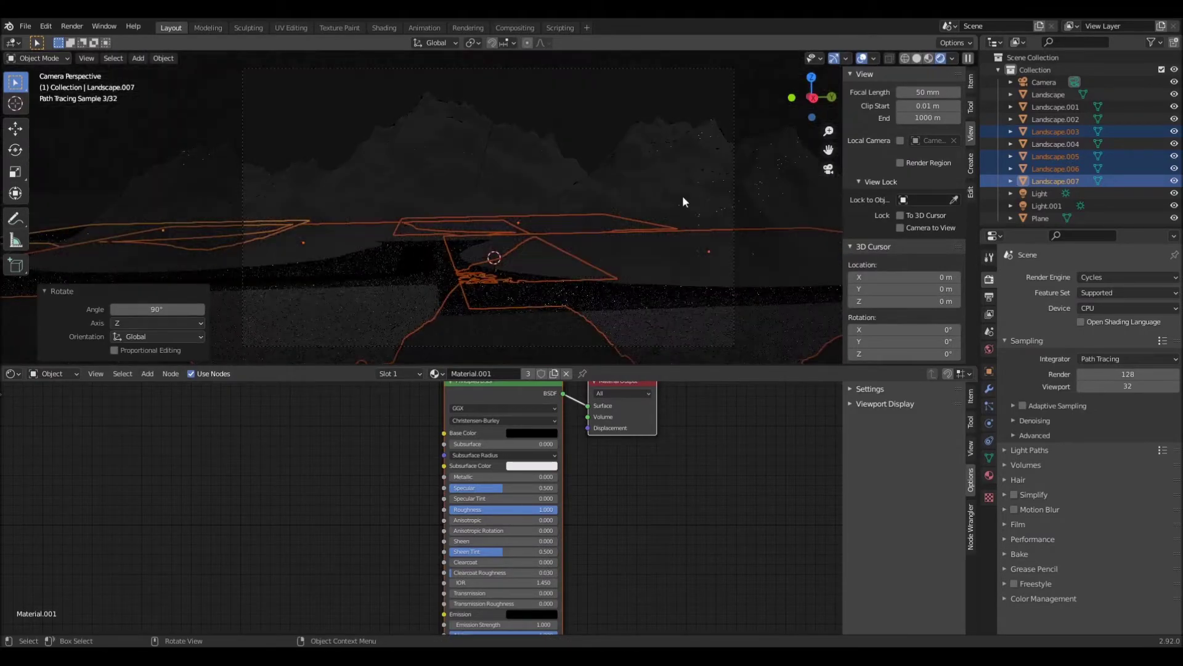
- Select the water plane and lower its material's specular to 0.032
{"action": "left_click", "coordinate": [349, 306]}
{"action": "middle_click_drag", "start_coordinate": [386, 259], "coordinate": [730, 160]}
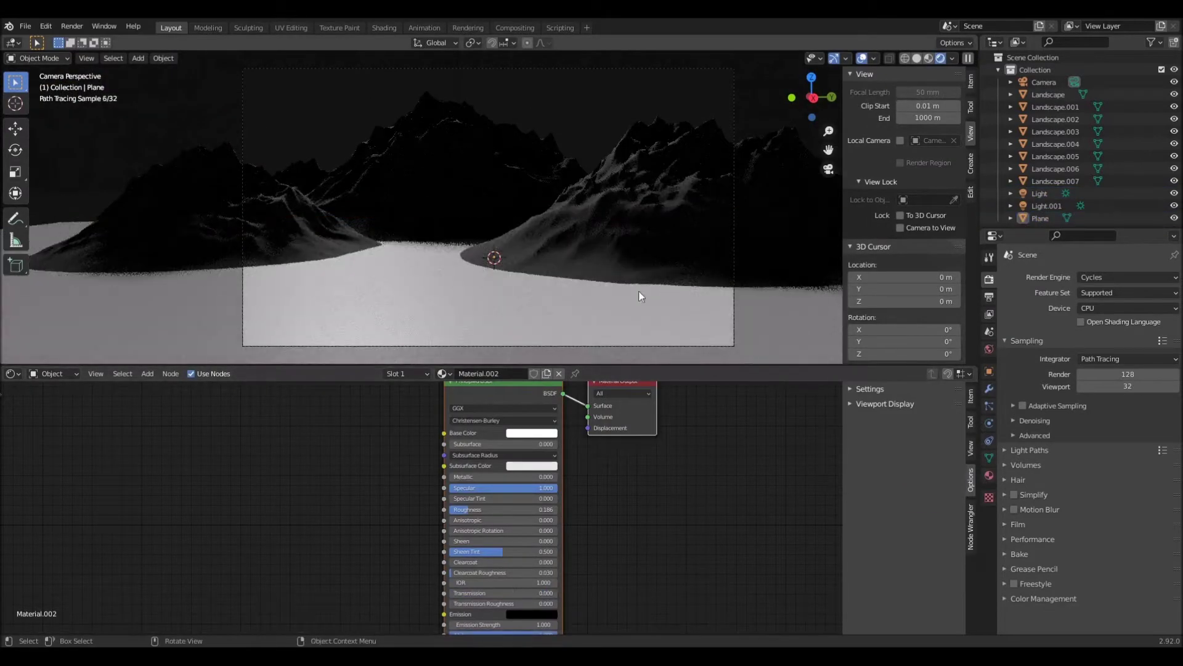
{"action": "left_click_drag", "start_coordinate": [501, 488], "coordinate": [457, 488]}
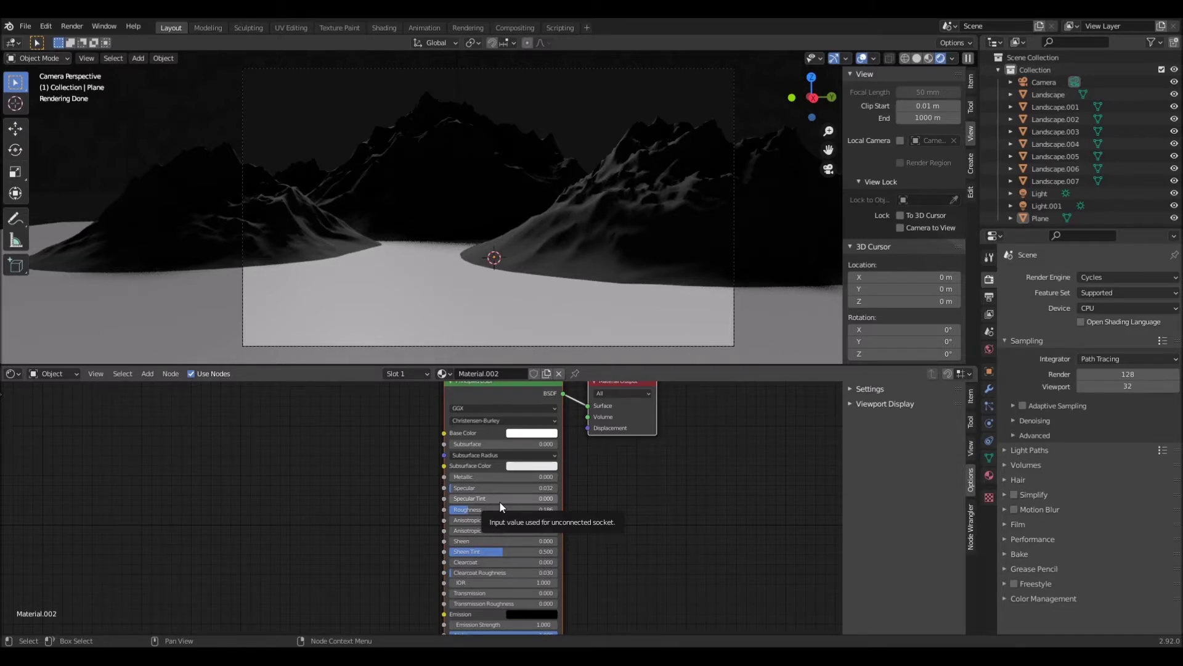
- Replace the plane's Principled BSDF with a Glass BSDF feeding the material's surface output and set its IOR to 2.15
{"action": "left_click", "coordinate": [545, 402]}
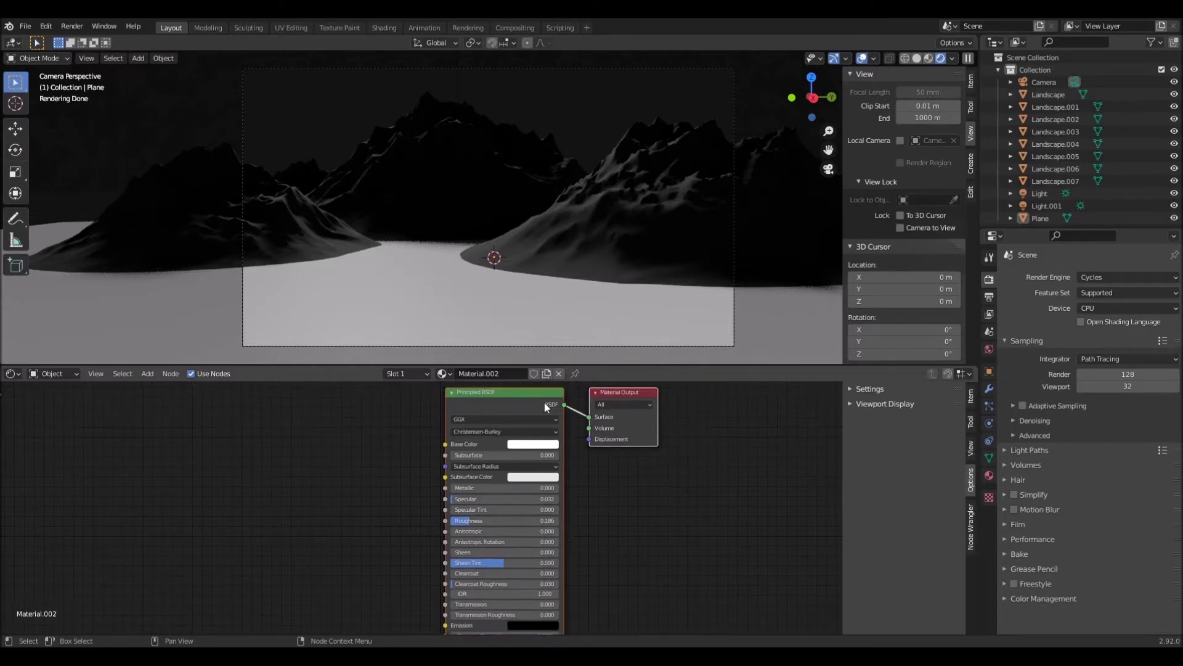
{"action": "key", "text": "x"}
{"action": "key", "text": "shift+a"}
{"action": "mouse_move", "coordinate": [469, 448]}
{"action": "left_click", "coordinate": [567, 243]}
{"action": "left_click", "coordinate": [455, 431]}
{"action": "left_click_drag", "start_coordinate": [492, 434], "coordinate": [590, 417]}
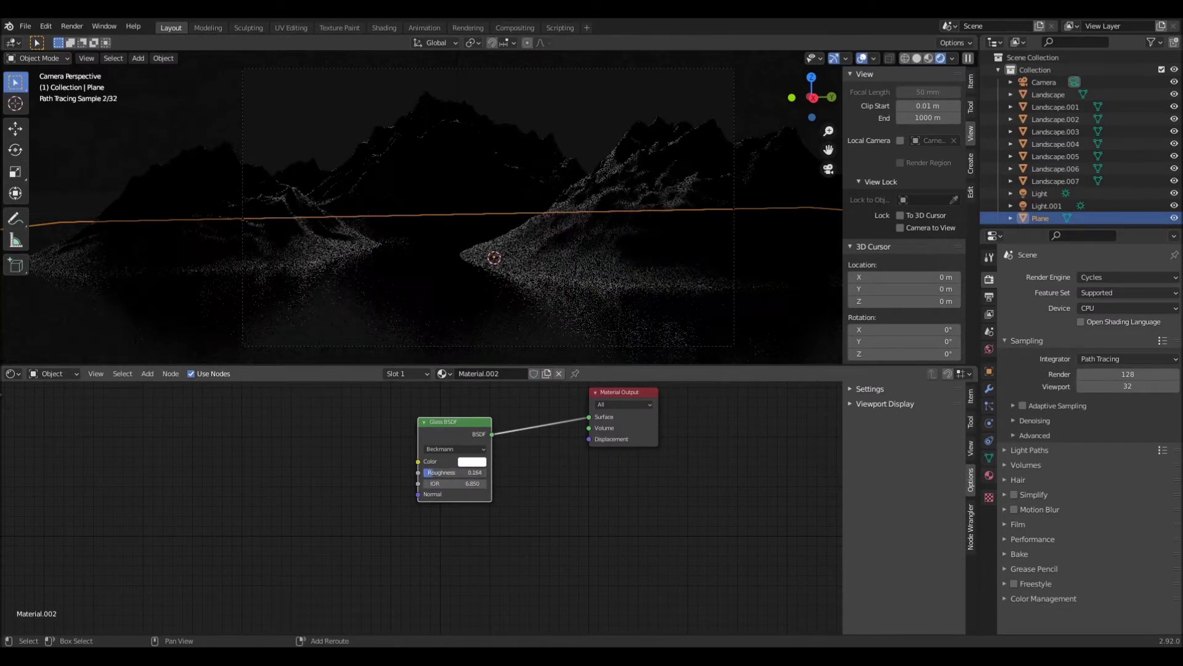
{"action": "left_click_drag", "start_coordinate": [469, 473], "coordinate": [479, 473]}
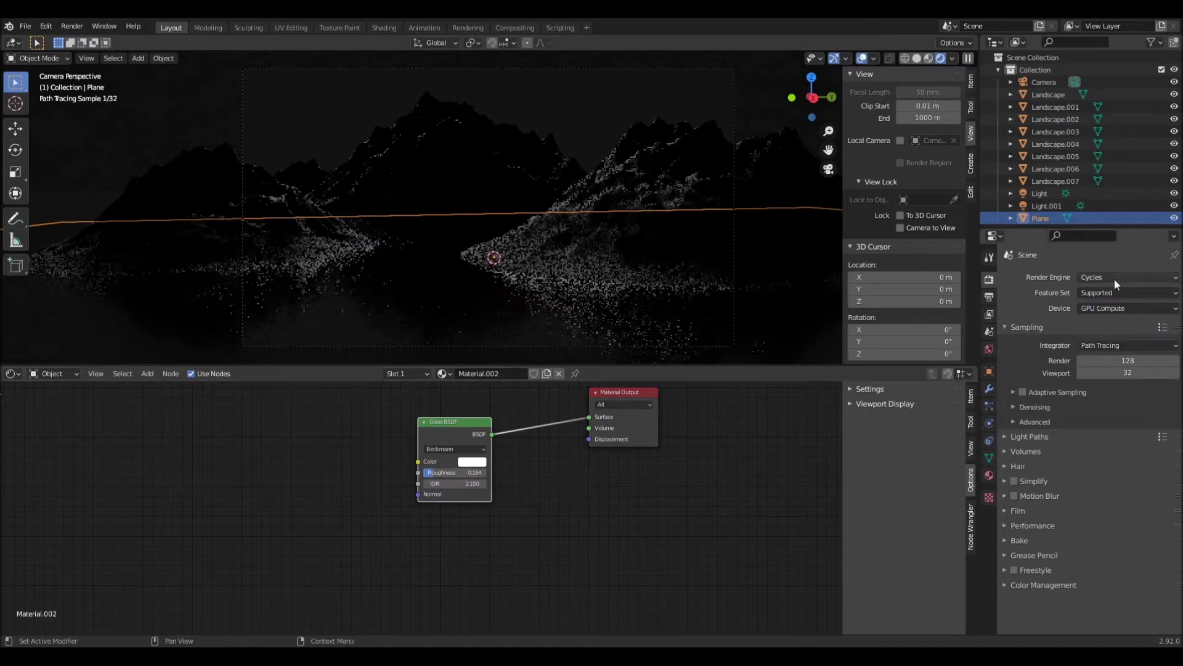
- Try the scene in the Eevee render engine and go back to Cycles
{"action": "left_click", "coordinate": [1112, 272]}
{"action": "left_click", "coordinate": [1103, 290]}
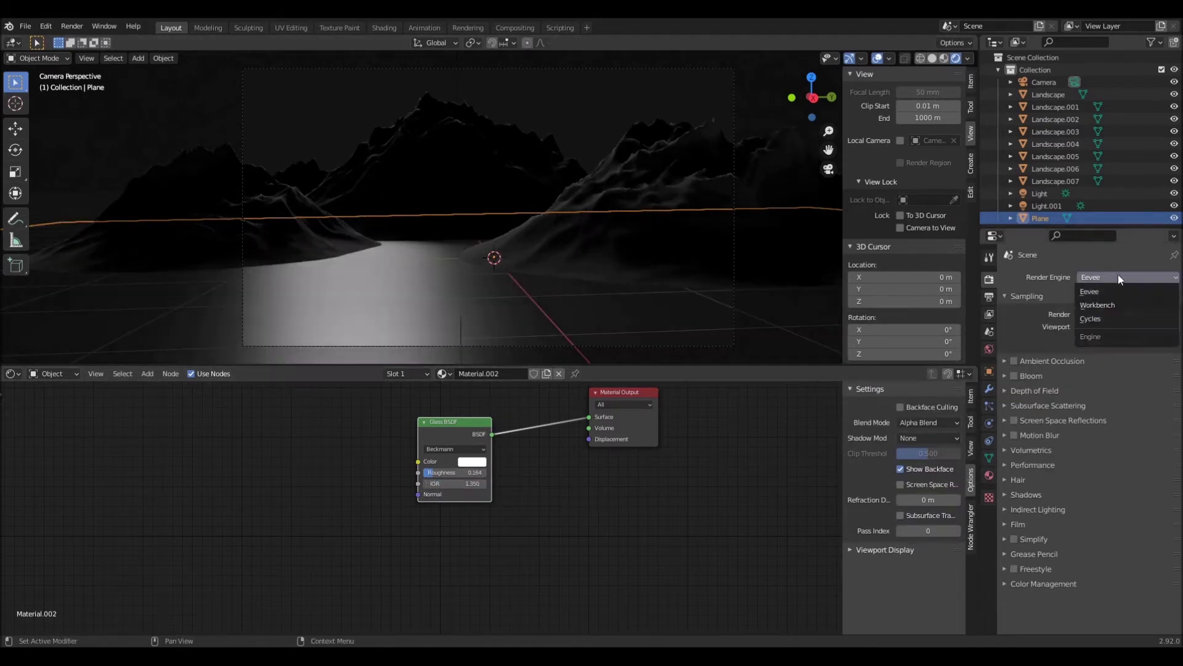
{"action": "key", "text": "ctrl+z"}
- Enable adaptive sampling and limit the light bounces to 1 total, 2 diffuse, 1 transparency and 1 transmission
{"action": "left_click", "coordinate": [607, 99]}
{"action": "left_click", "coordinate": [1022, 392]}
{"action": "left_click", "coordinate": [1031, 436]}
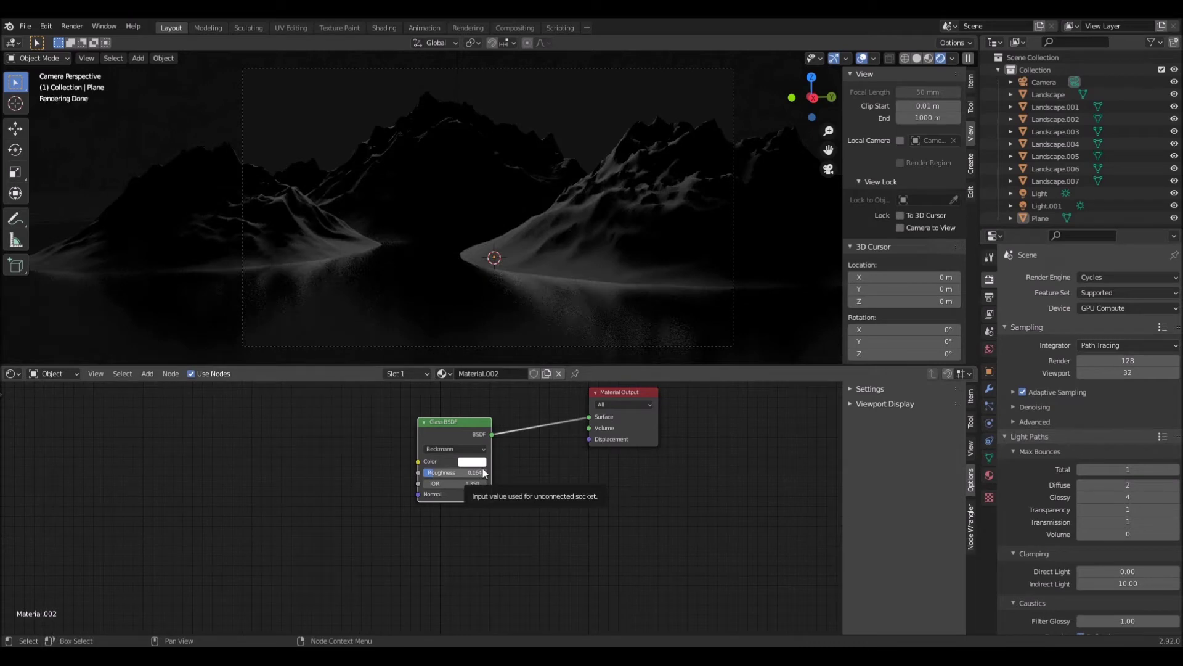
- Remove the upside-down mountain copies and the second sun light, and return to the camera view
{"action": "middle_click_drag", "start_coordinate": [462, 351], "coordinate": [170, 225]}
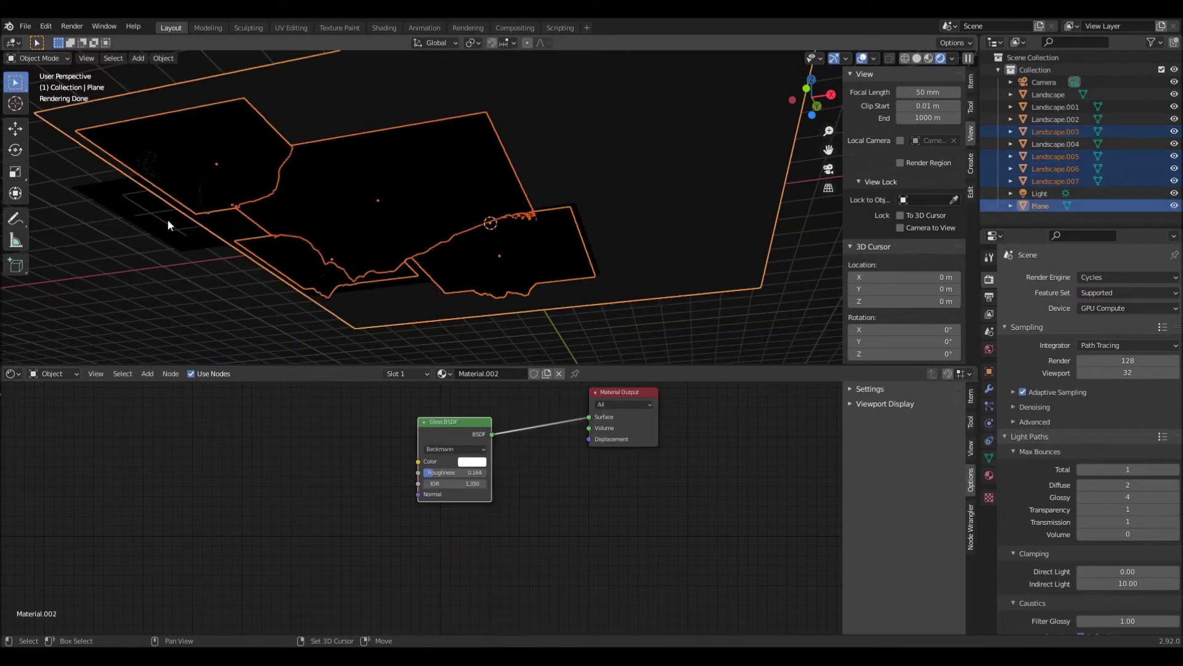
{"action": "key", "text": "ctrl+z"}
{"action": "key", "text": "KP_0"}
- Adjust the Glass BSDF's roughness and add a Diffuse BSDF node below it in the plane's material
{"action": "left_click", "coordinate": [447, 436]}
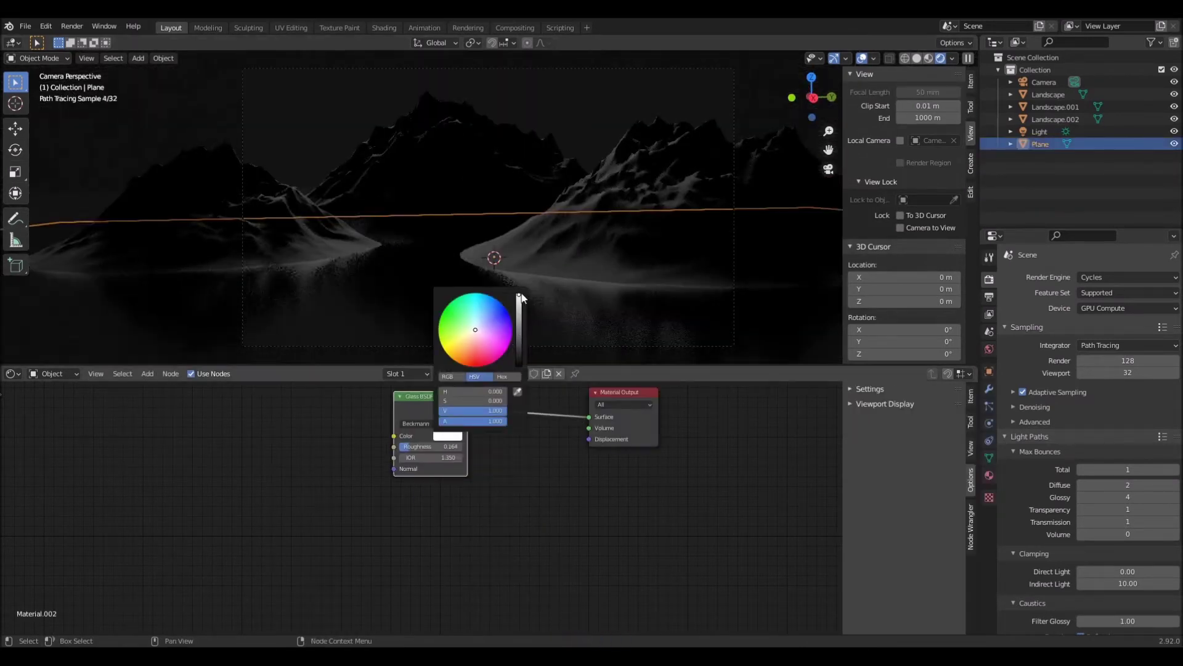
{"action": "left_click_drag", "start_coordinate": [431, 446], "coordinate": [337, 379]}
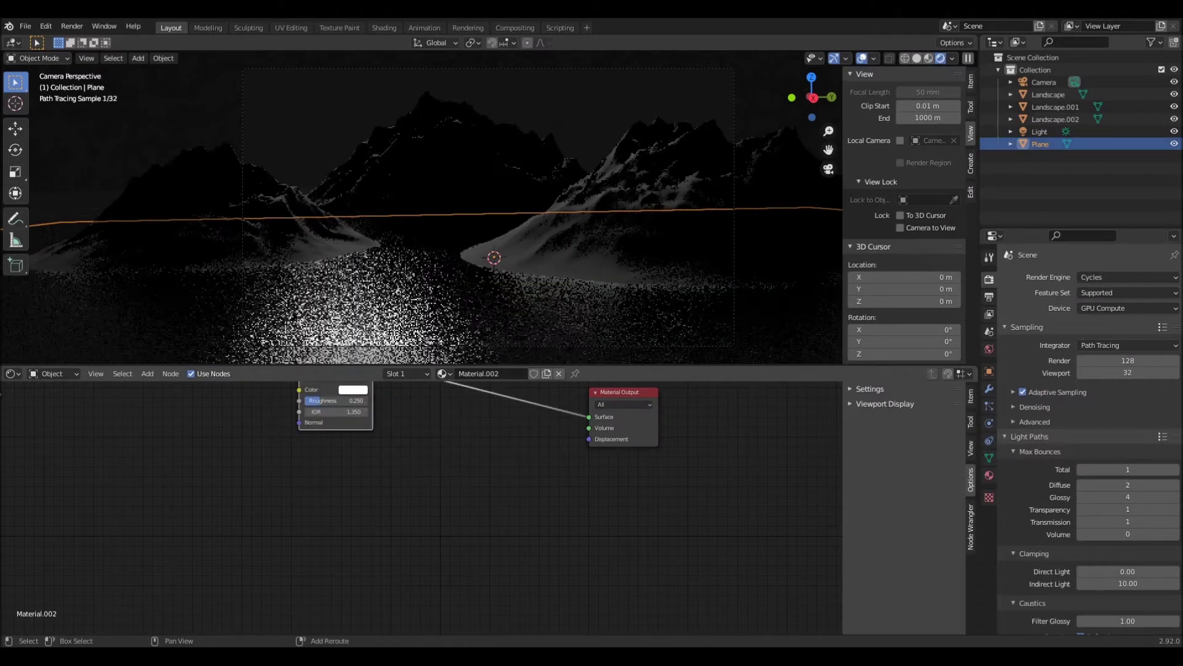
{"action": "key", "text": "shift+a"}
{"action": "left_click", "coordinate": [456, 262]}
{"action": "left_click", "coordinate": [456, 487]}
- Insert a Mix Shader before the Material Output and connect the Diffuse BSDF to its second shader input
{"action": "key", "text": "shift+a"}
{"action": "left_click", "coordinate": [573, 291]}
{"action": "left_click", "coordinate": [515, 426]}
{"action": "left_click_drag", "start_coordinate": [492, 482], "coordinate": [480, 456]}
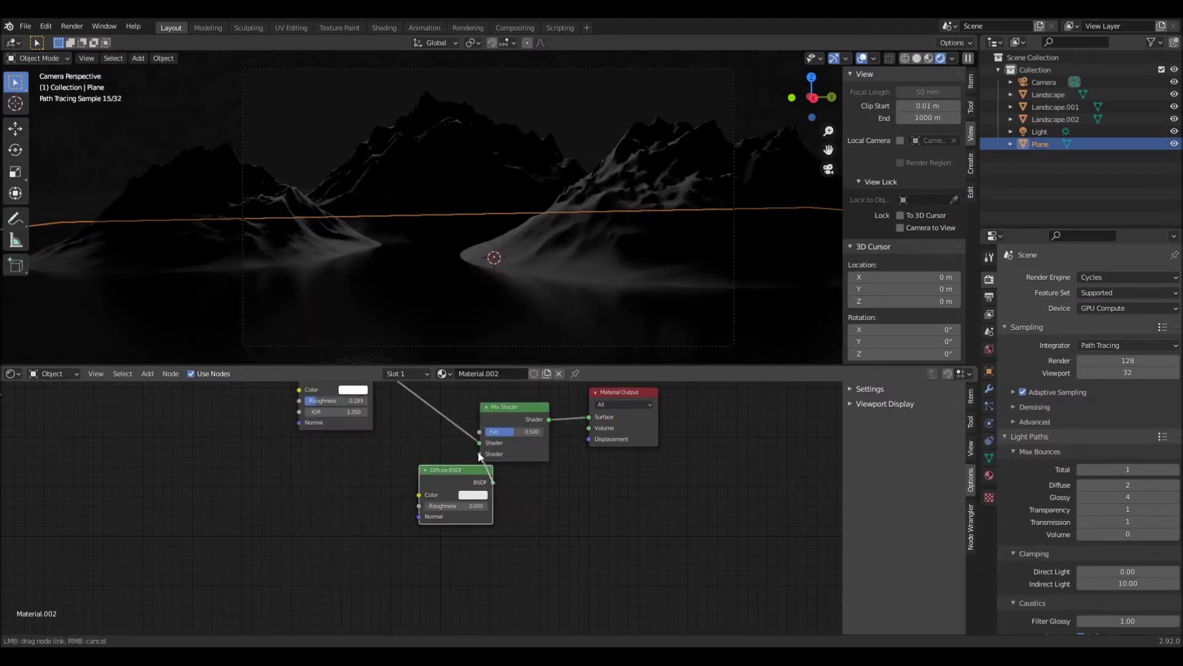
{"action": "left_click_drag", "start_coordinate": [480, 456], "coordinate": [480, 454]}
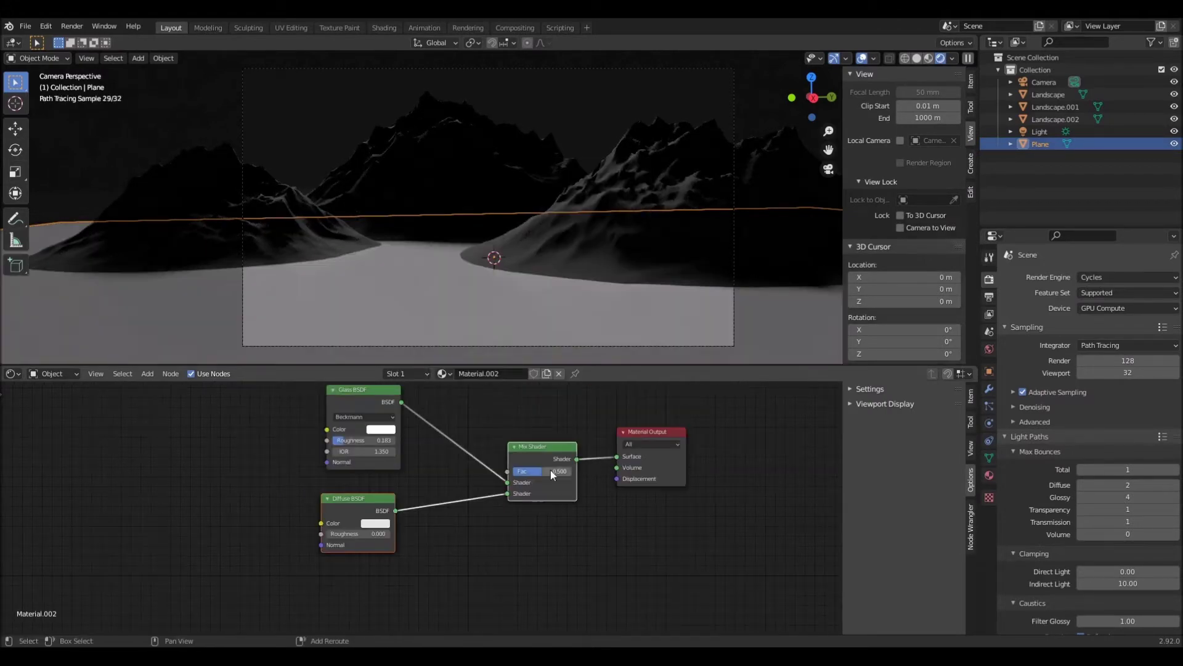
- Set the Mix Shader factor to 0.277 and the Glass BSDF's roughness to 0.1
{"action": "left_click_drag", "start_coordinate": [550, 470], "coordinate": [532, 469]}
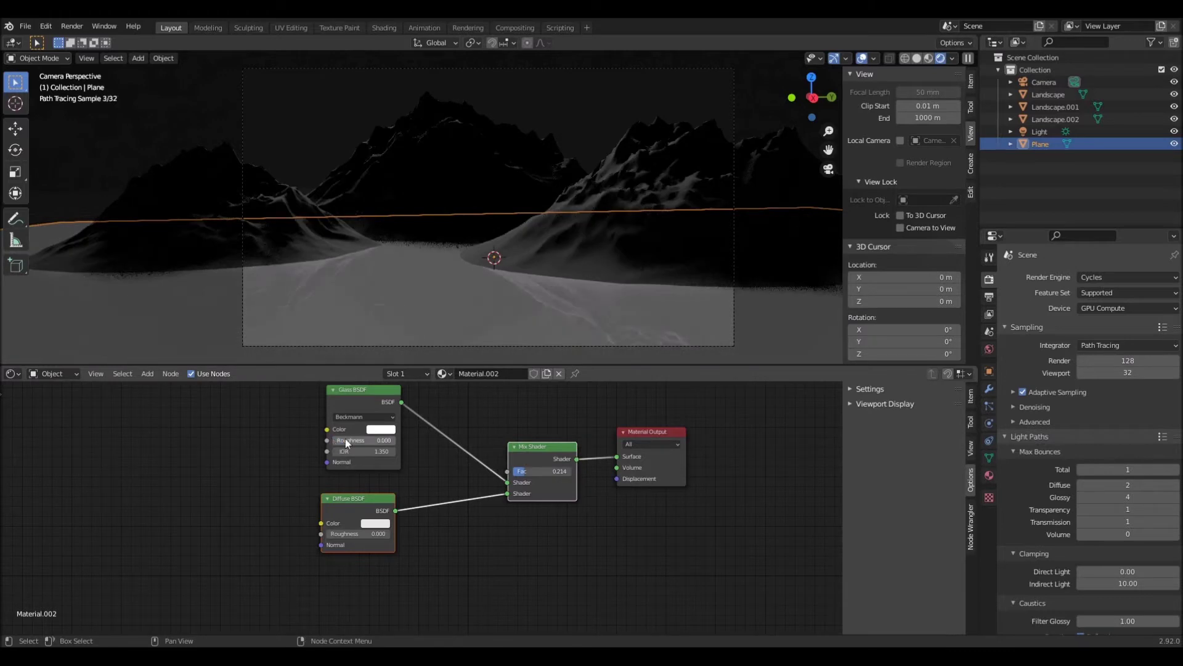
{"action": "left_click_drag", "start_coordinate": [368, 441], "coordinate": [378, 441]}
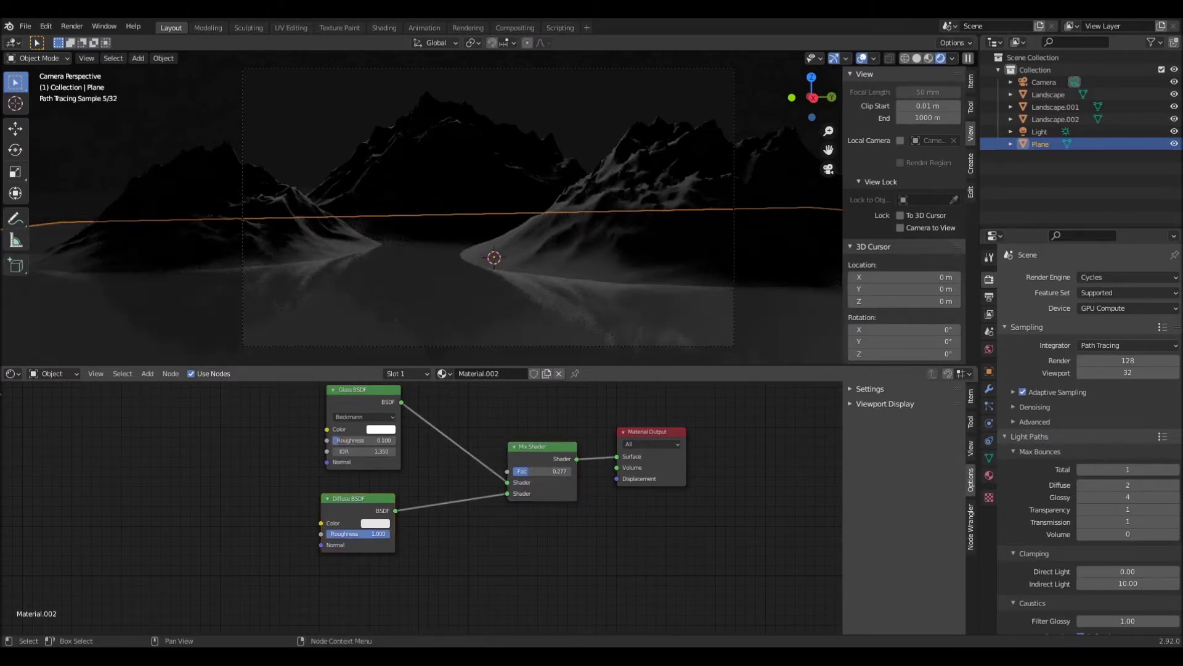
- Add a mapped Noise Texture and a Bump node, and connect the bump to the Diffuse BSDF's normal input
{"action": "middle_click_drag", "start_coordinate": [240, 503], "coordinate": [280, 520]}
{"action": "key", "text": "shift+a"}
{"action": "mouse_move", "coordinate": [159, 470]}
{"action": "left_click", "coordinate": [277, 407]}
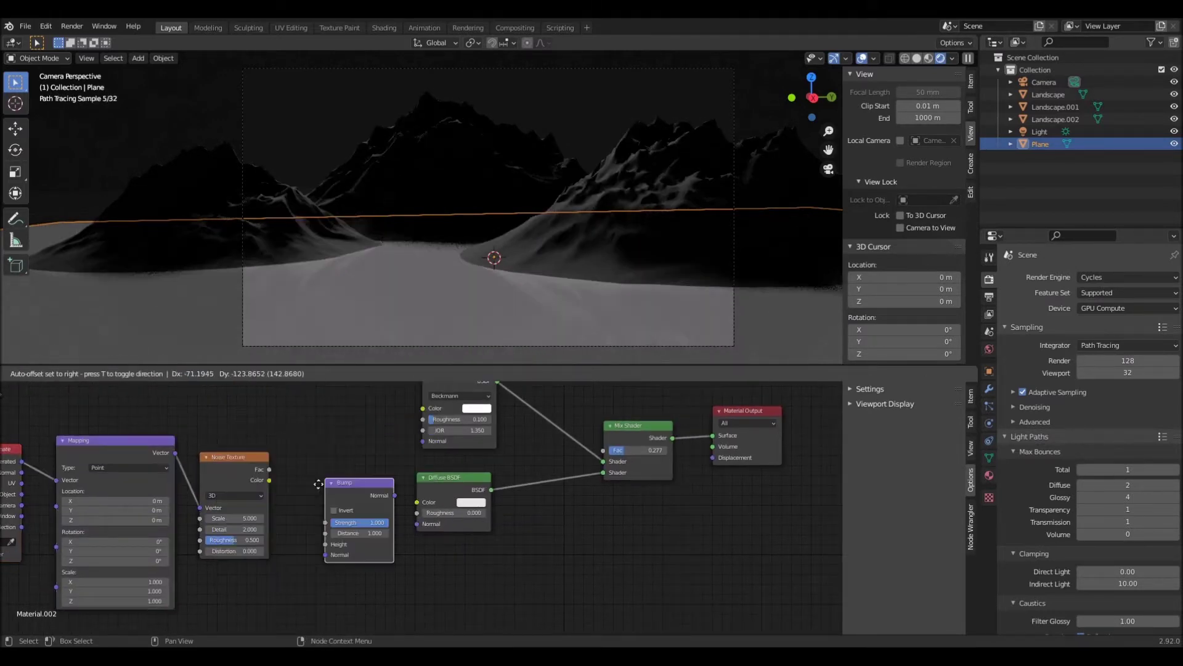
{"action": "left_click_drag", "start_coordinate": [386, 504], "coordinate": [418, 524]}
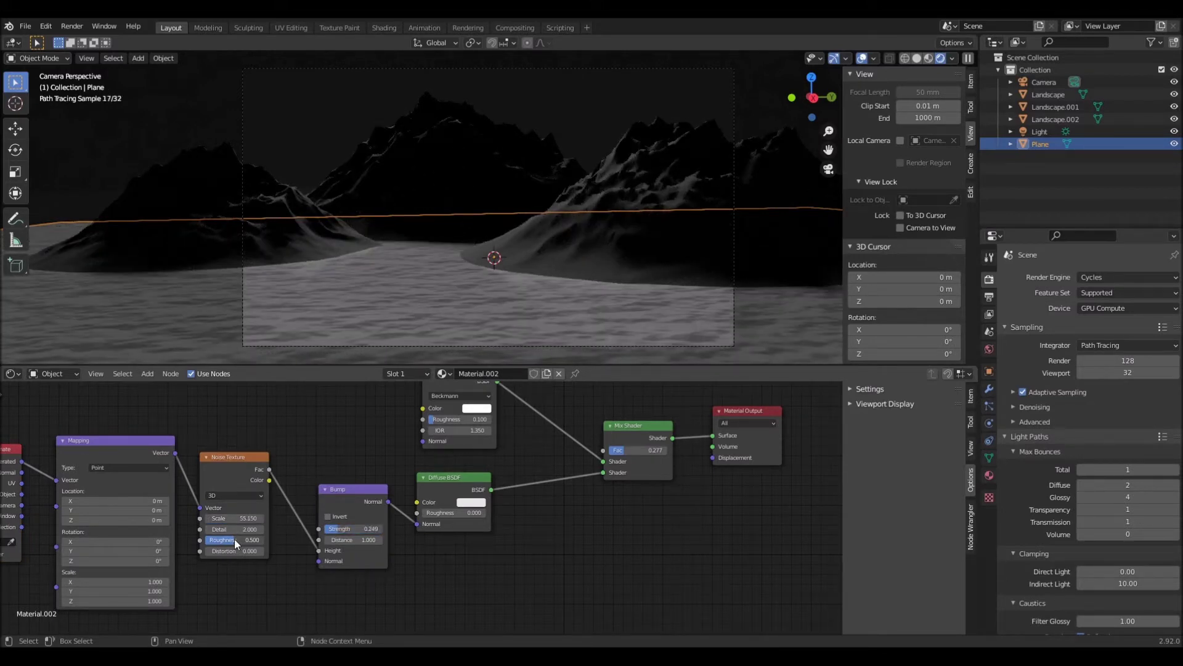
- Set the noise scale to 55.15, detail to 8 and roughness to 0.6, with a bump strength of 0.22
{"action": "double_click", "coordinate": [241, 529]}
{"action": "type", "text": "2.0"}
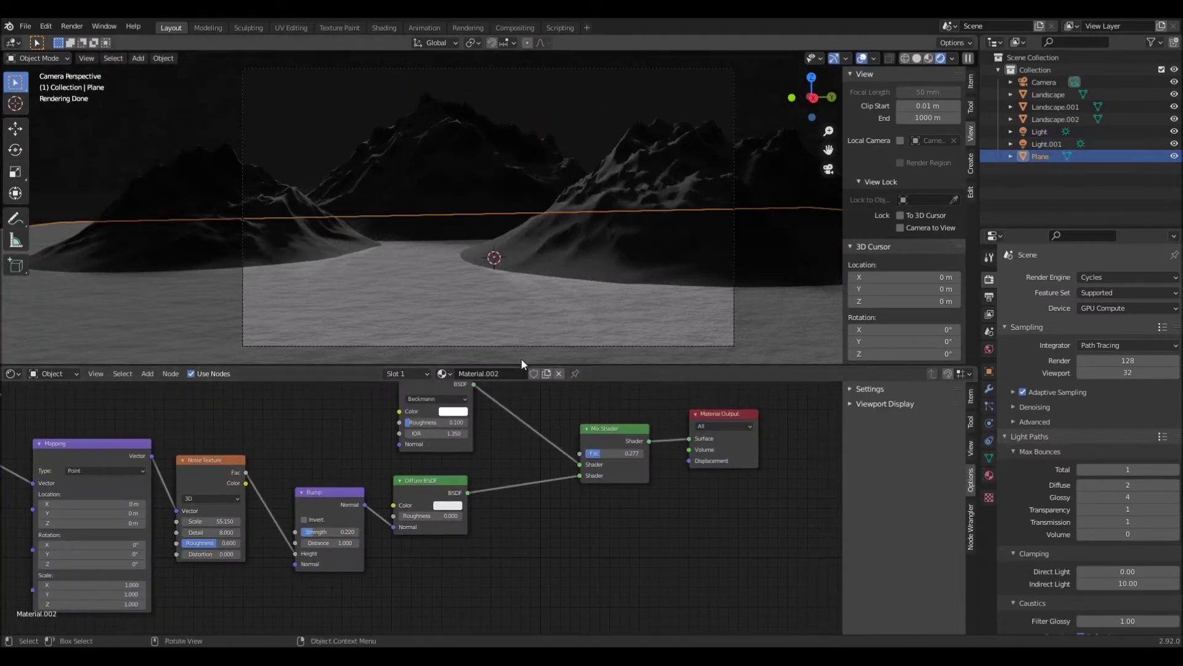
- Try combining the glass and diffuse shaders through an Add Shader, and undo the insertion
{"action": "key", "text": "shift+a"}
{"action": "left_click", "coordinate": [622, 408]}
{"action": "left_click", "coordinate": [564, 447]}
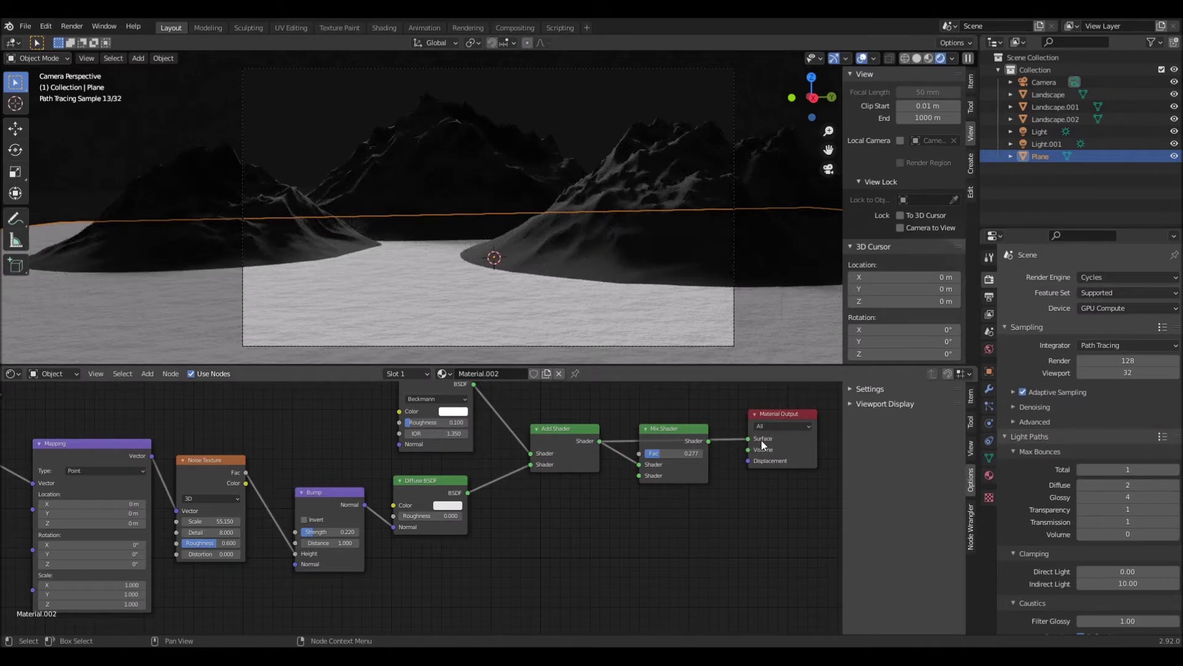
{"action": "key", "text": "ctrl+z"}
{"action": "key", "text": "ctrl+z"}
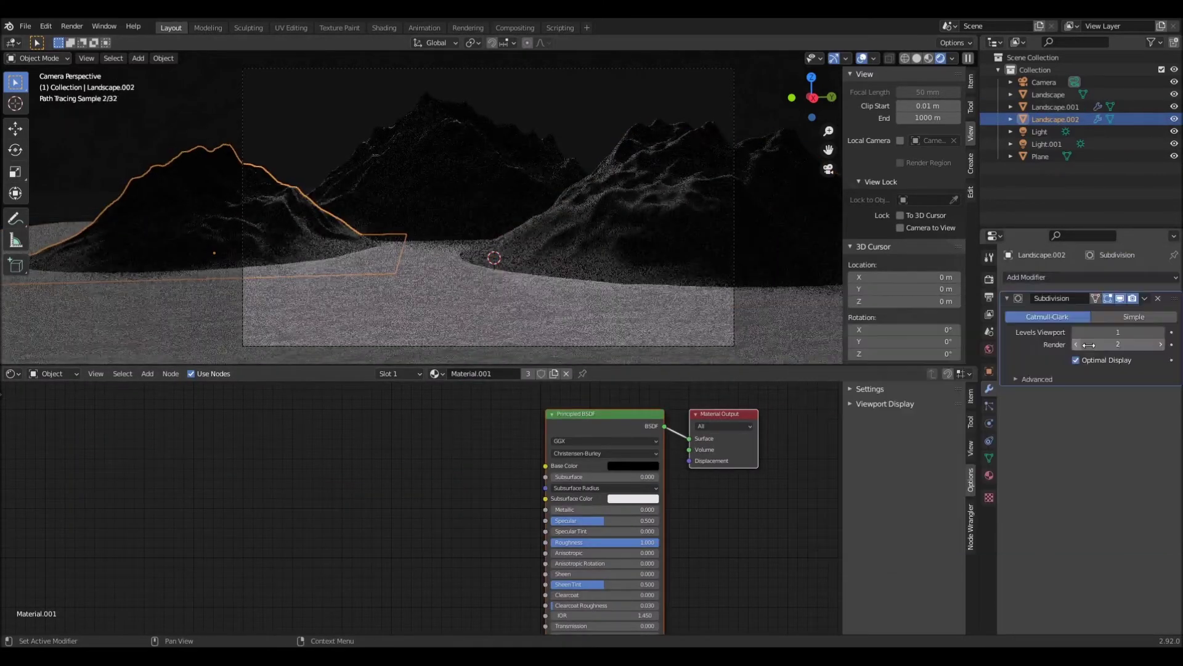
- Add a Subdivision Surface modifier with one viewport and one render level to the middle mountain
{"action": "left_click", "coordinate": [456, 145]}
{"action": "left_click", "coordinate": [1091, 277]}
{"action": "left_click", "coordinate": [1078, 453]}
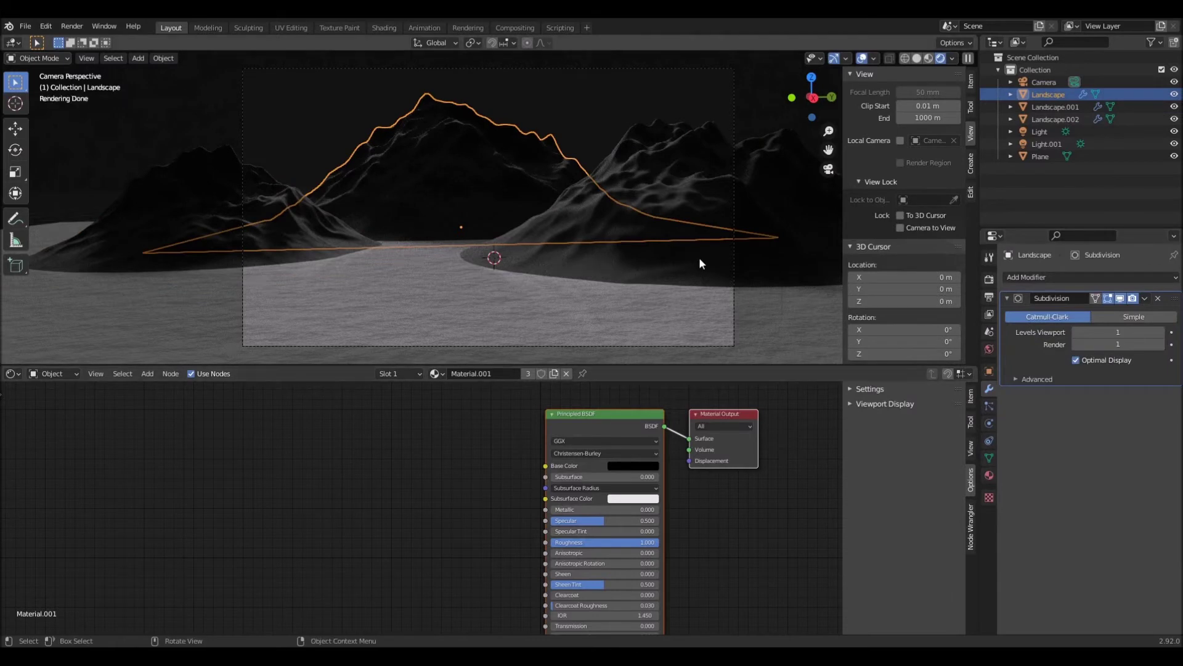
- Set the plane's Glass BSDF to Sharp with roughness 1 and IOR 7.85, and the Mix Shader factor to 0.275
{"action": "left_click", "coordinate": [699, 257]}
{"action": "left_click", "coordinate": [616, 348]}
{"action": "middle_click_drag", "start_coordinate": [505, 443], "coordinate": [500, 473]}
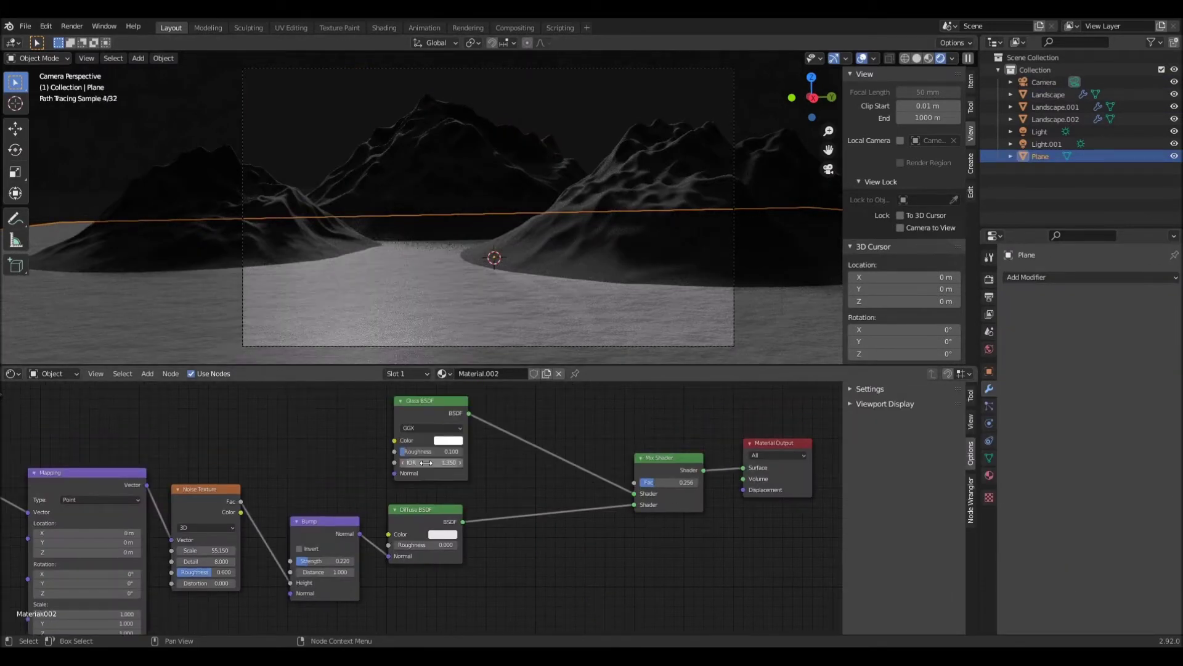
{"action": "left_click", "coordinate": [423, 438]}
{"action": "left_click_drag", "start_coordinate": [675, 483], "coordinate": [690, 496]}
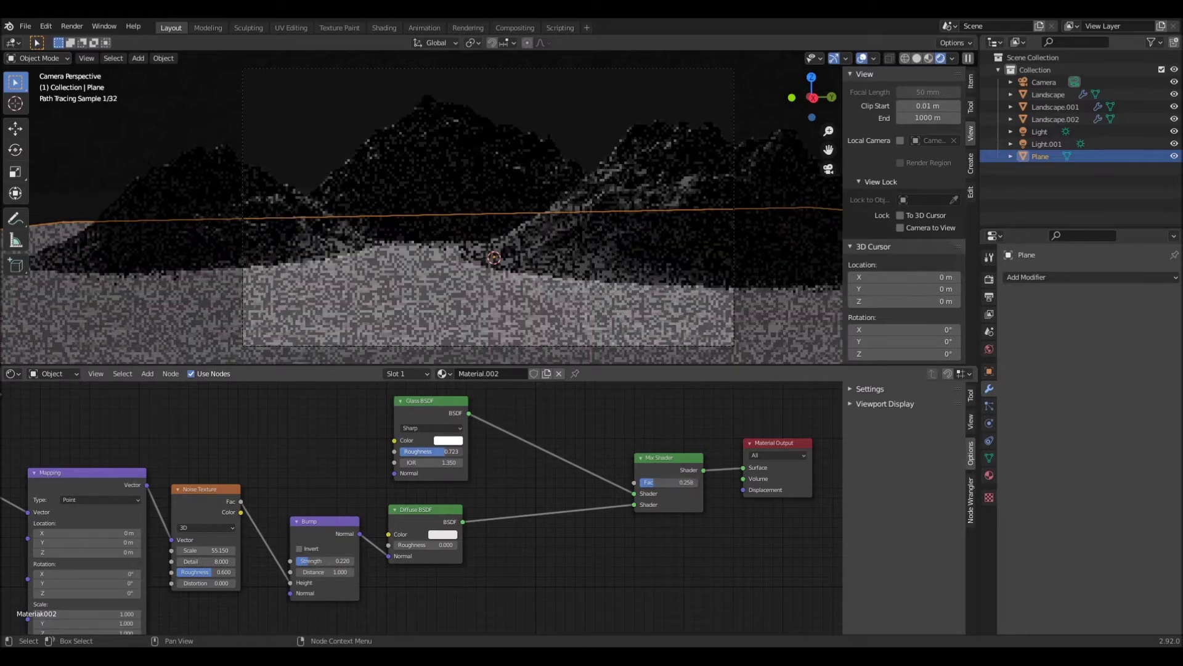
{"action": "left_click_drag", "start_coordinate": [432, 452], "coordinate": [436, 451]}
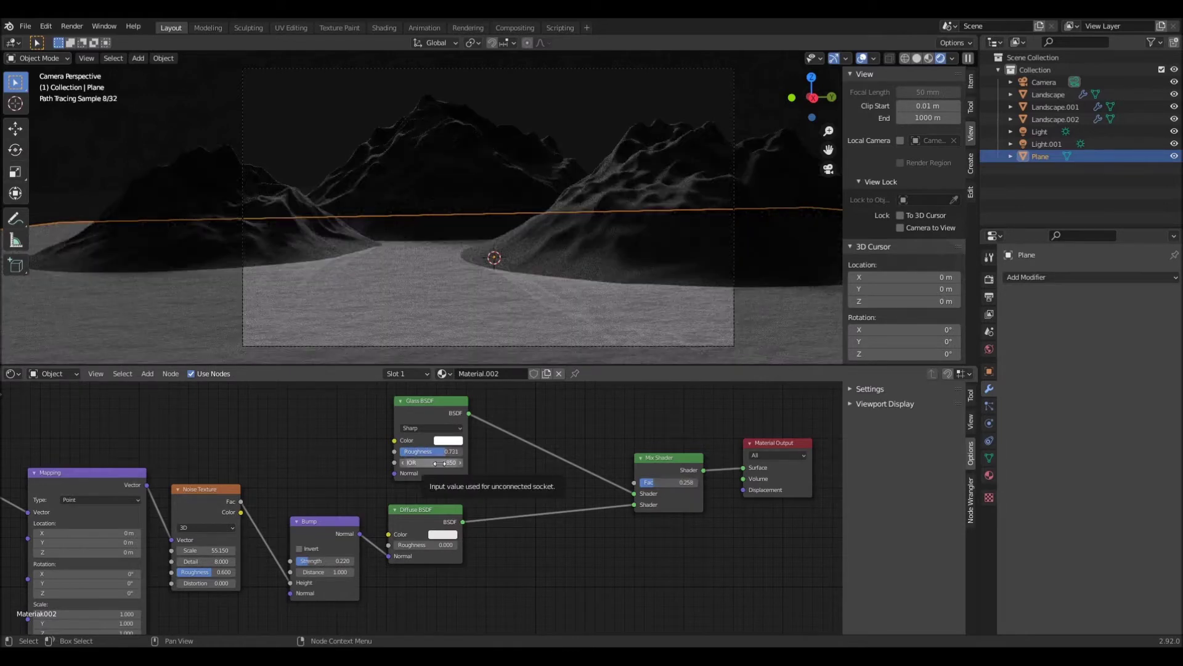
{"action": "key", "text": "shift+a"}
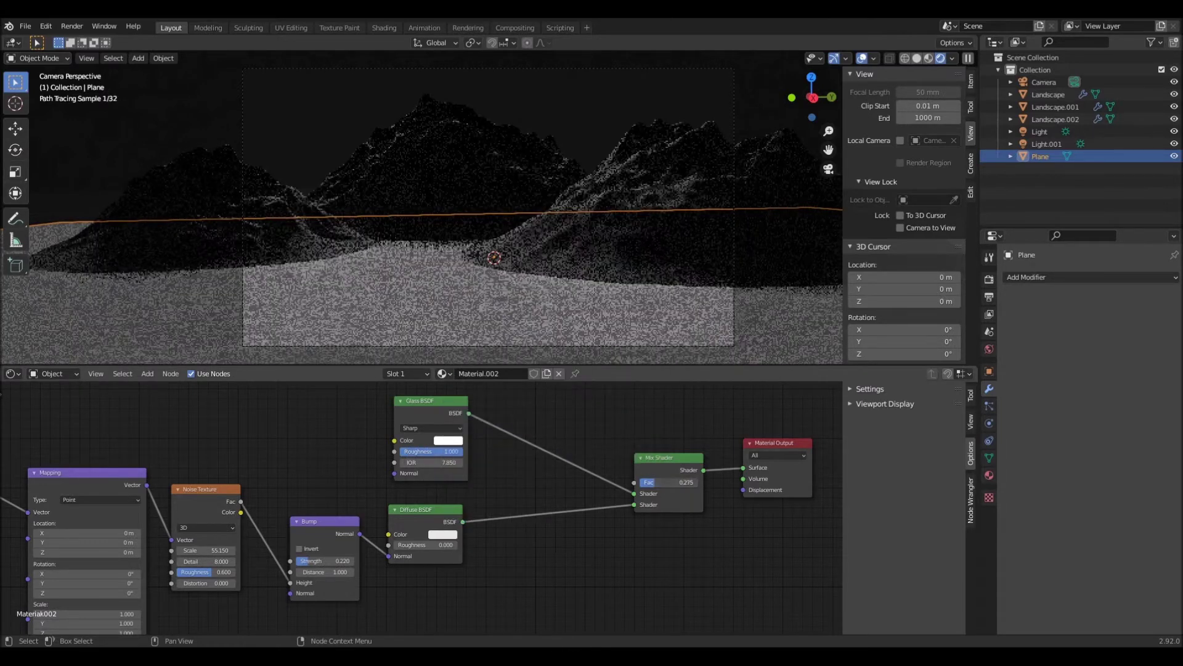
- Lower the mountain material's specular to 0.045 and set the plane's Mix Shader factor to 0.419
{"action": "left_click", "coordinate": [1055, 107]}
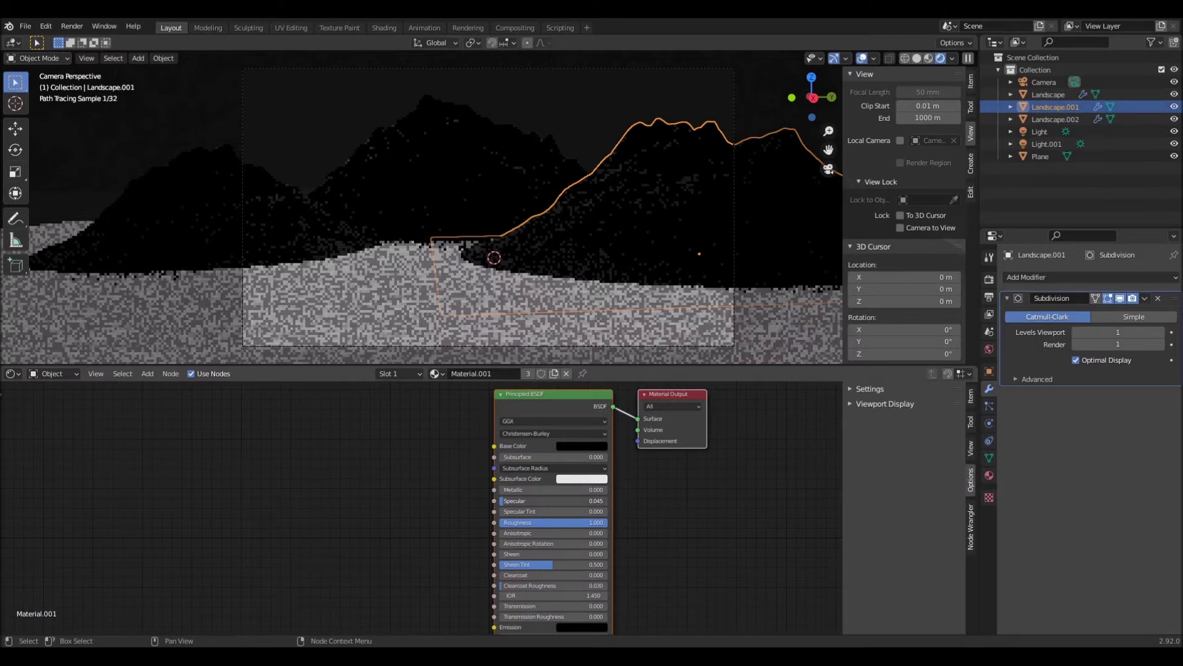
{"action": "left_click", "coordinate": [596, 336]}
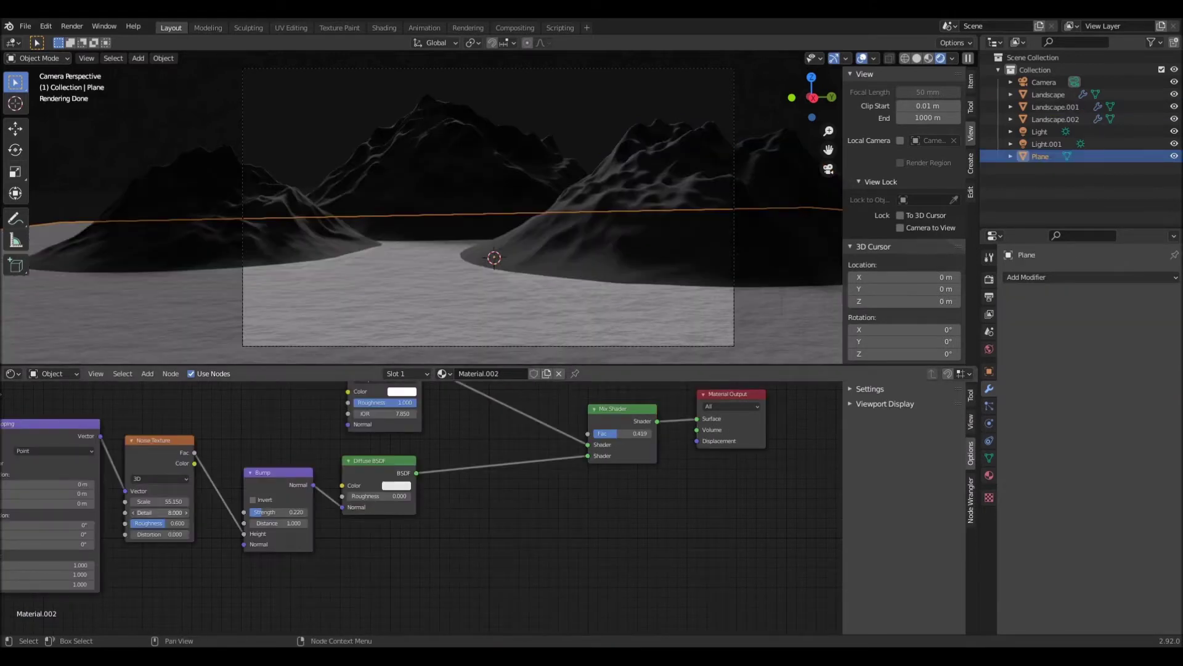
- Set the total maximum light bounces to 4 in the render settings
{"action": "left_click", "coordinate": [989, 279]}
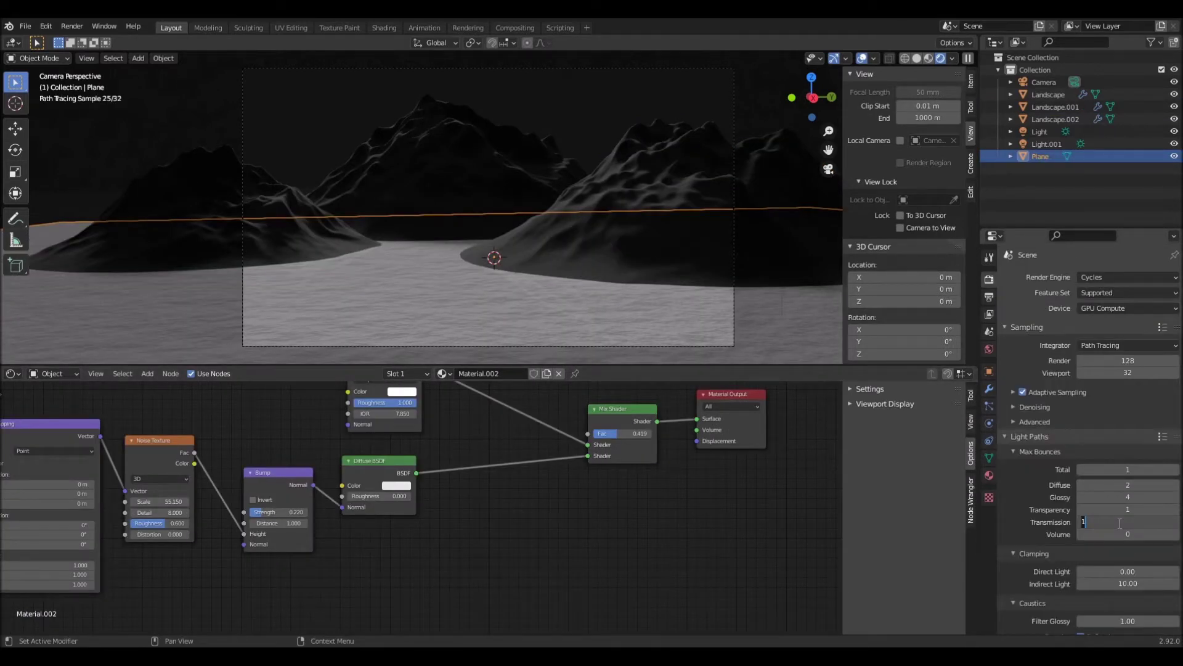
{"action": "key", "text": "Return"}
{"action": "scroll", "coordinate": [1082, 473], "scroll_direction": "down", "scroll_amount": 6}
{"action": "middle_click_drag", "start_coordinate": [225, 374], "coordinate": [219, 407]}
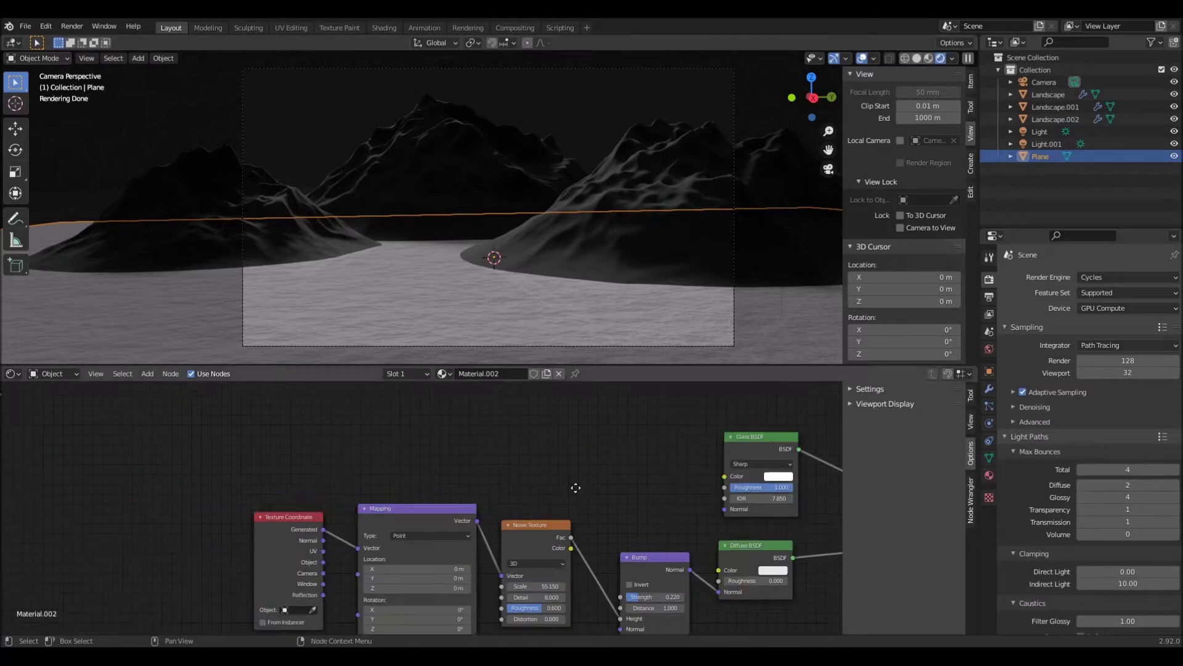
{"action": "middle_click_drag", "start_coordinate": [576, 486], "coordinate": [378, 487]}
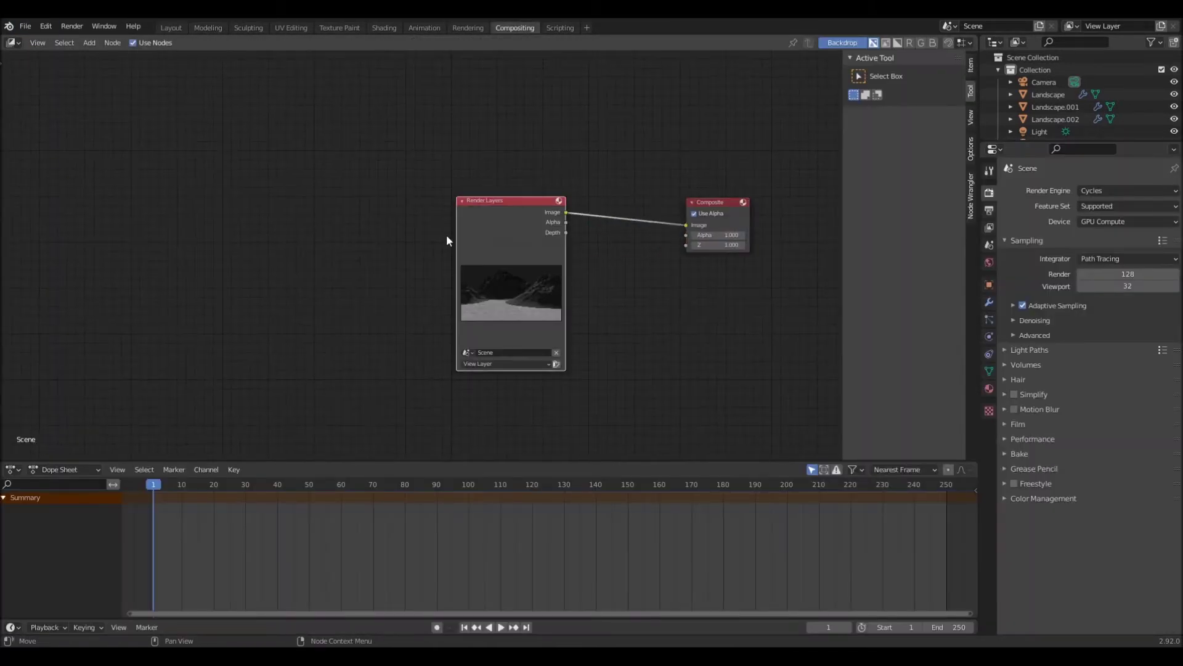
- Enable the denoising data pass and add Viewer, Normalize and ColorRamp nodes to the compositing tree
{"action": "left_click", "coordinate": [1080, 345]}
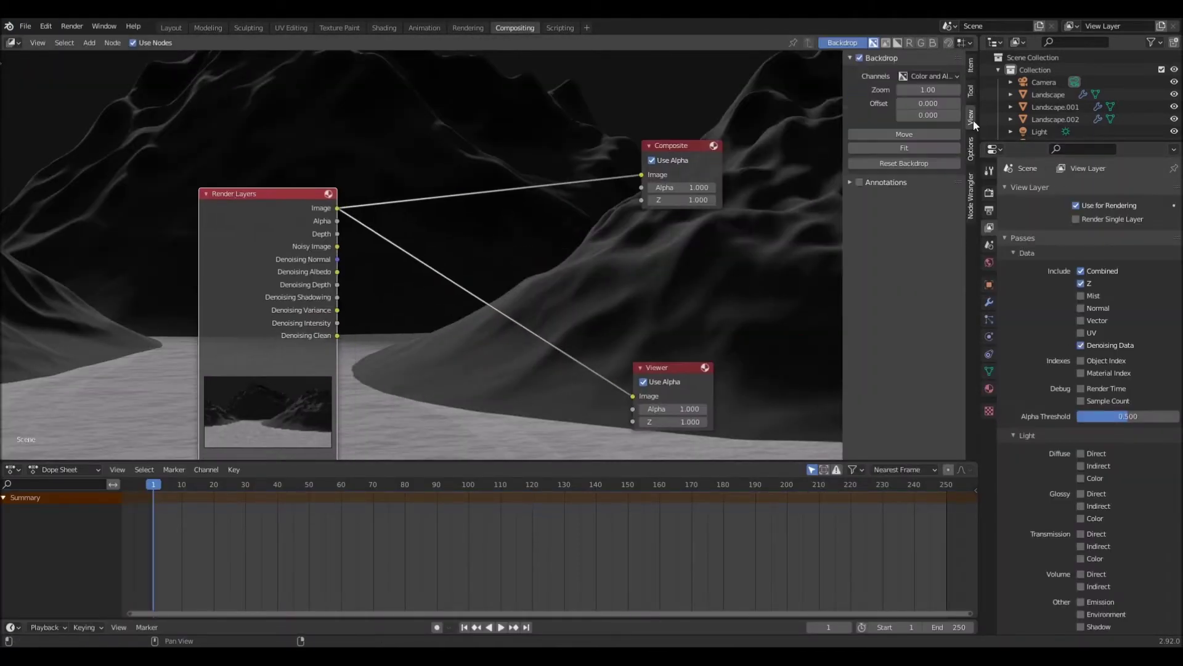
{"action": "key", "text": "shift+a"}
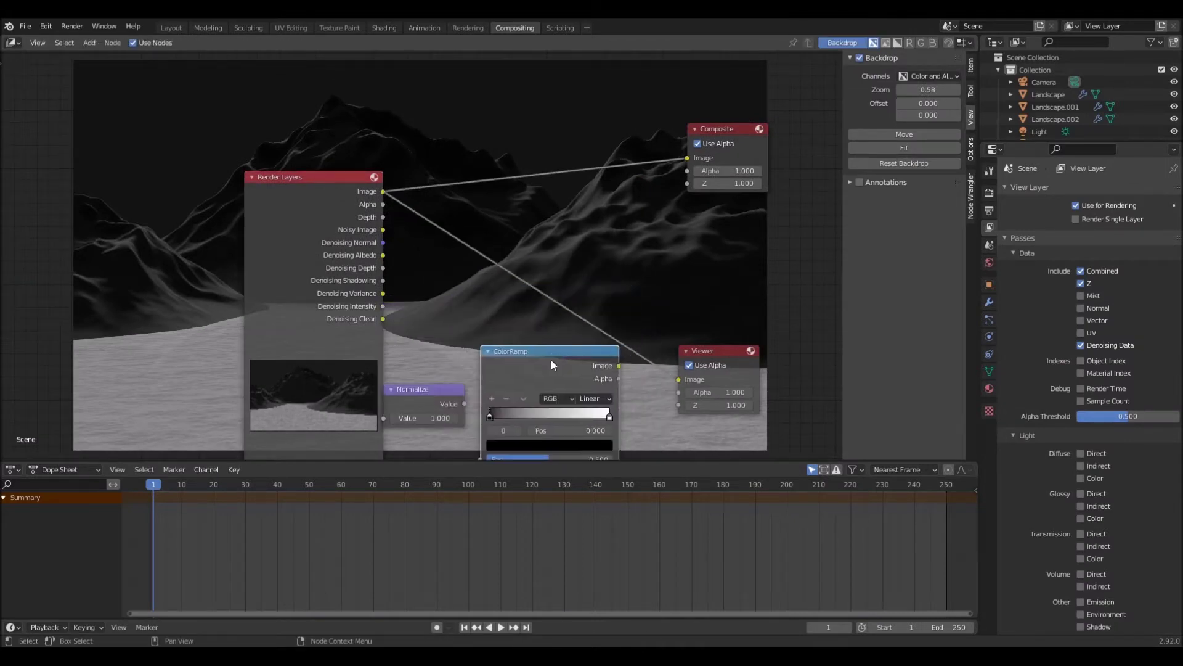
{"action": "left_click_drag", "start_coordinate": [657, 365], "coordinate": [609, 370]}
- Blend the color ramp with the render using an Add mix node at factor 0.171, moving the white stop to 0.086
{"action": "key", "text": "shift+a"}
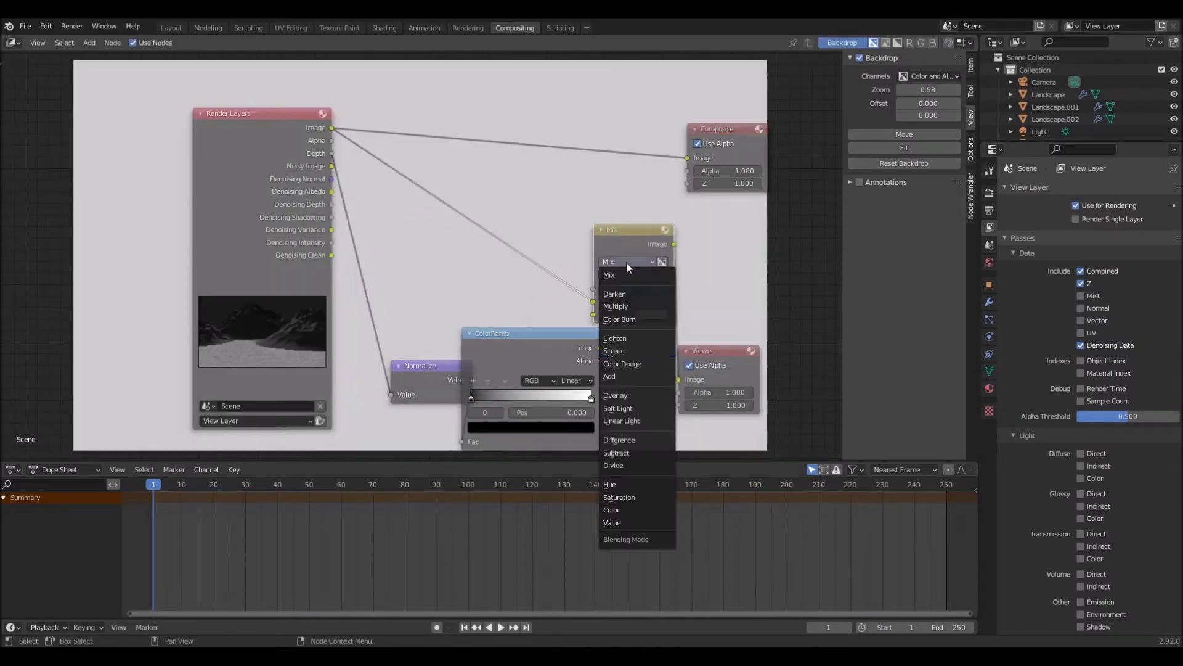
{"action": "left_click_drag", "start_coordinate": [278, 162], "coordinate": [188, 153]}
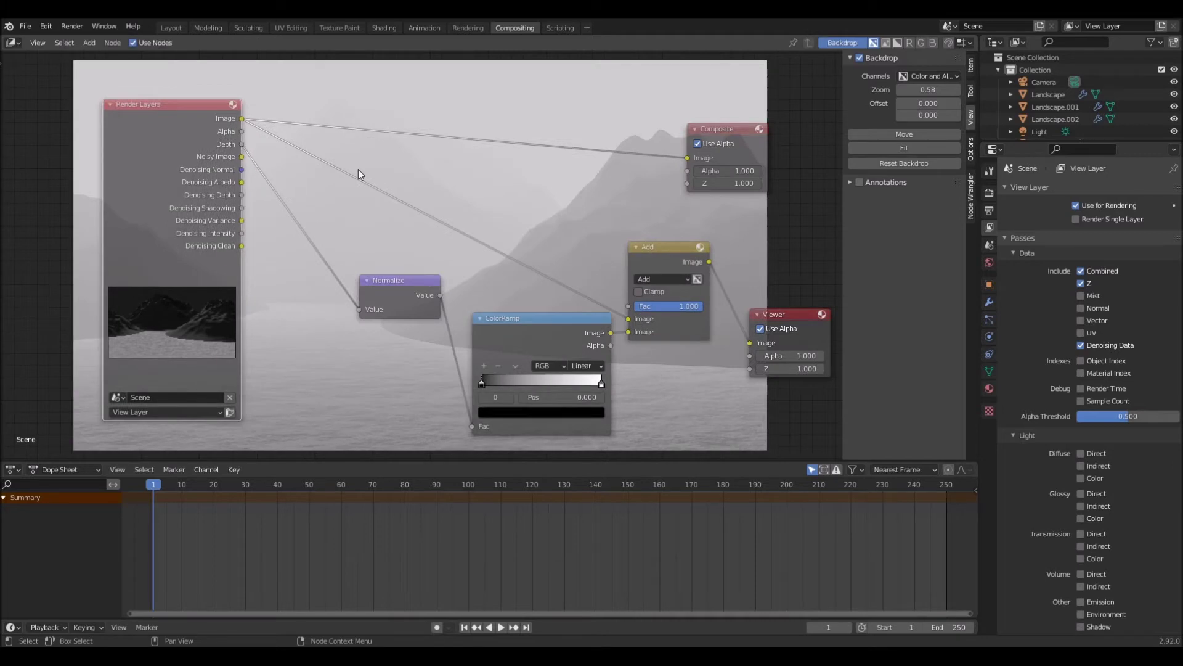
{"action": "left_click_drag", "start_coordinate": [601, 384], "coordinate": [529, 383]}
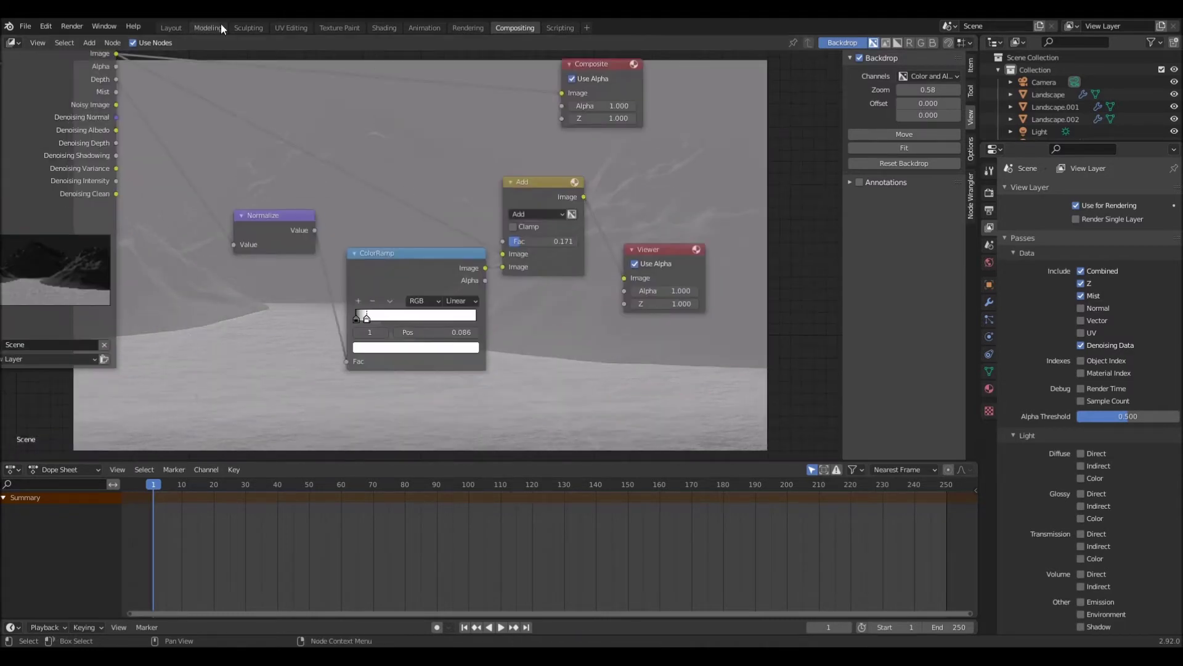
- Return to the Layout workspace and set the mountain material's base color value to 0.034
{"action": "left_click", "coordinate": [171, 28]}
{"action": "left_click", "coordinate": [52, 374]}
{"action": "left_click", "coordinate": [43, 387]}
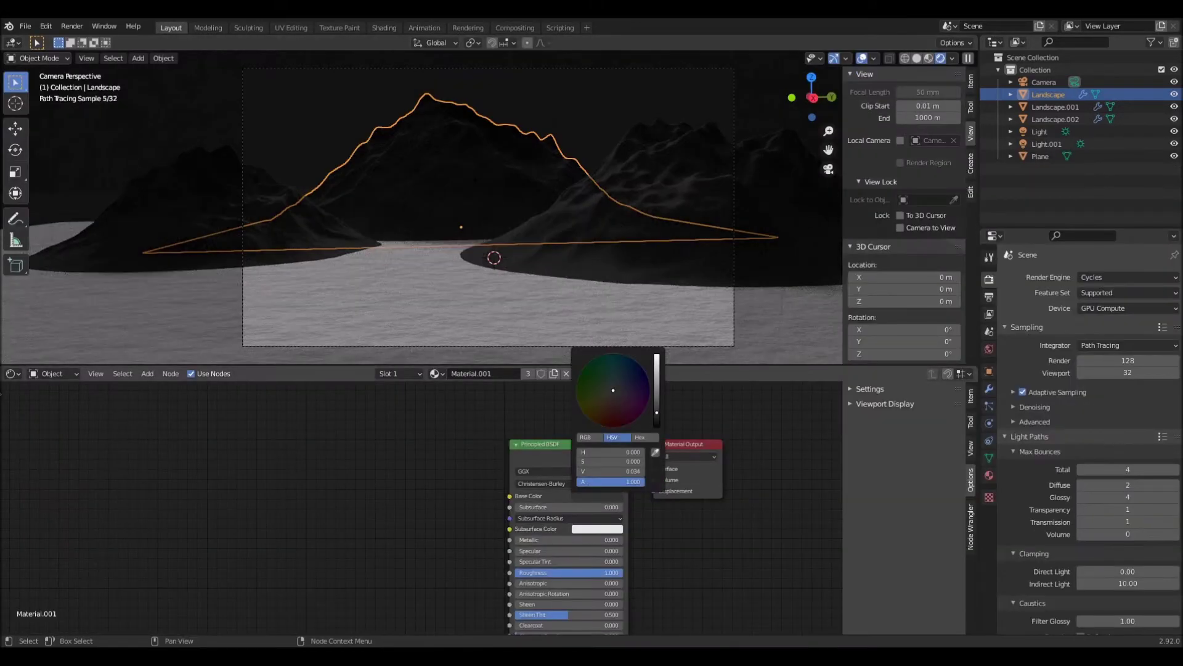
- Reposition the three mountains, scaling them up by about 1.3, and enlarge the water plane by a factor of 2.605
{"action": "key", "text": "g"}
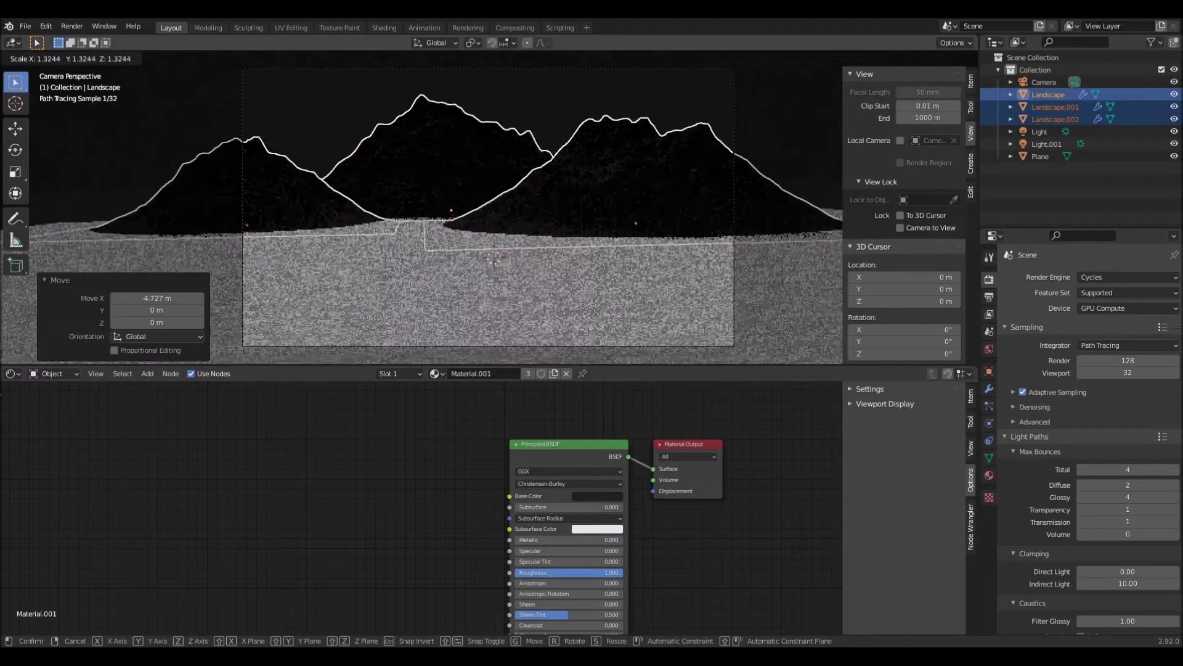
{"action": "key", "text": "y"}
{"action": "left_click", "coordinate": [341, 143]}
{"action": "left_click", "coordinate": [372, 268]}
{"action": "key", "text": "g"}
{"action": "key", "text": "y"}
{"action": "left_click", "coordinate": [534, 105]}
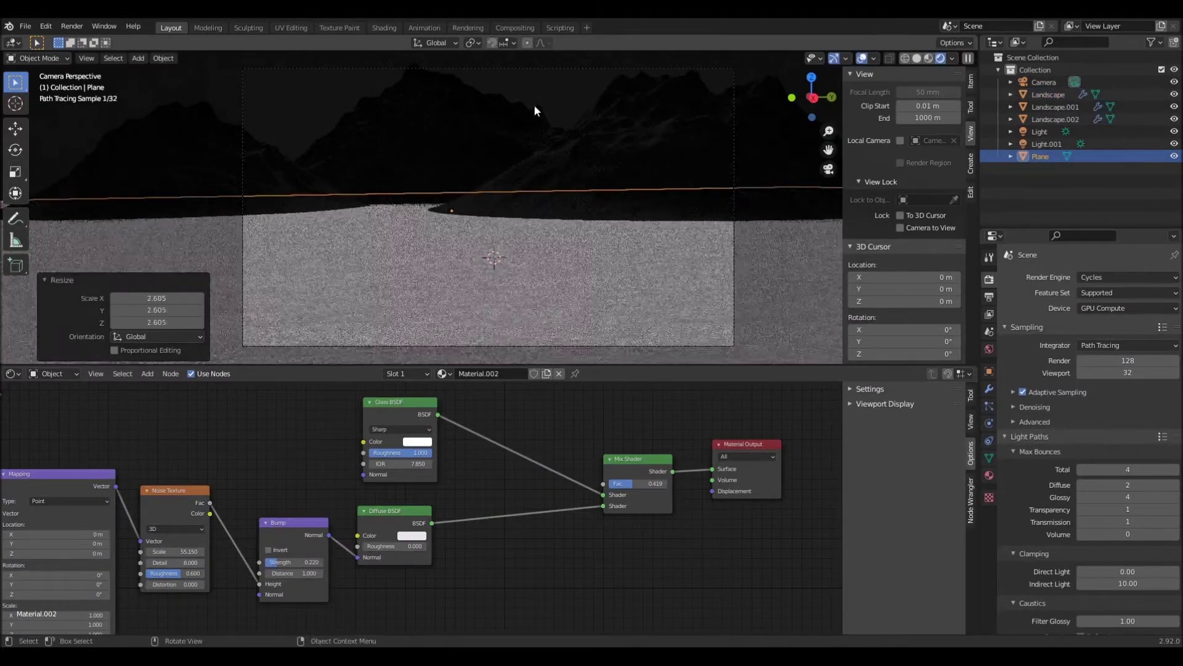
- Duplicate a mountain and place the copy behind the existing range
{"action": "left_click", "coordinate": [596, 106]}
{"action": "key", "text": "shift+d"}
{"action": "left_click", "coordinate": [324, 132]}
{"action": "left_click", "coordinate": [532, 94]}
- Select all four mountains and shift them together along the Z axis relative to the water plane
{"action": "middle_click_drag", "start_coordinate": [532, 95], "coordinate": [668, 184]}
{"action": "scroll", "coordinate": [668, 185], "scroll_direction": "down", "scroll_amount": 6}
{"action": "left_click", "coordinate": [411, 284], "text": "shift"}
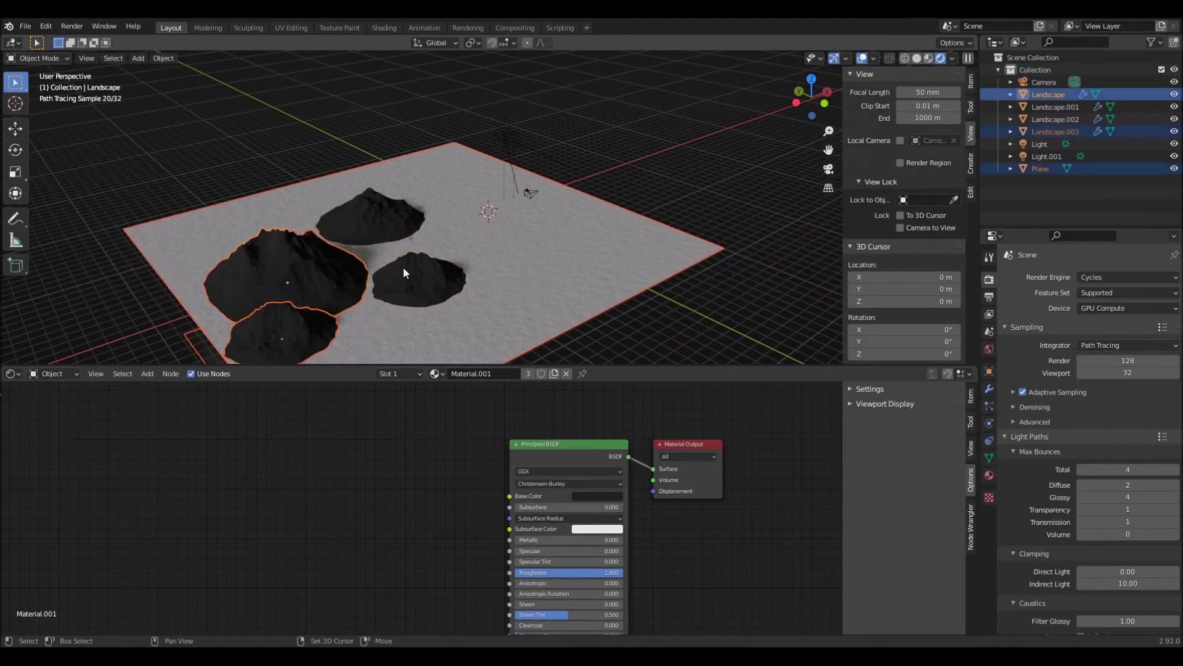
{"action": "key", "text": "g"}
{"action": "key", "text": "z"}
{"action": "left_click", "coordinate": [198, 257]}
{"action": "key", "text": "KP_0"}
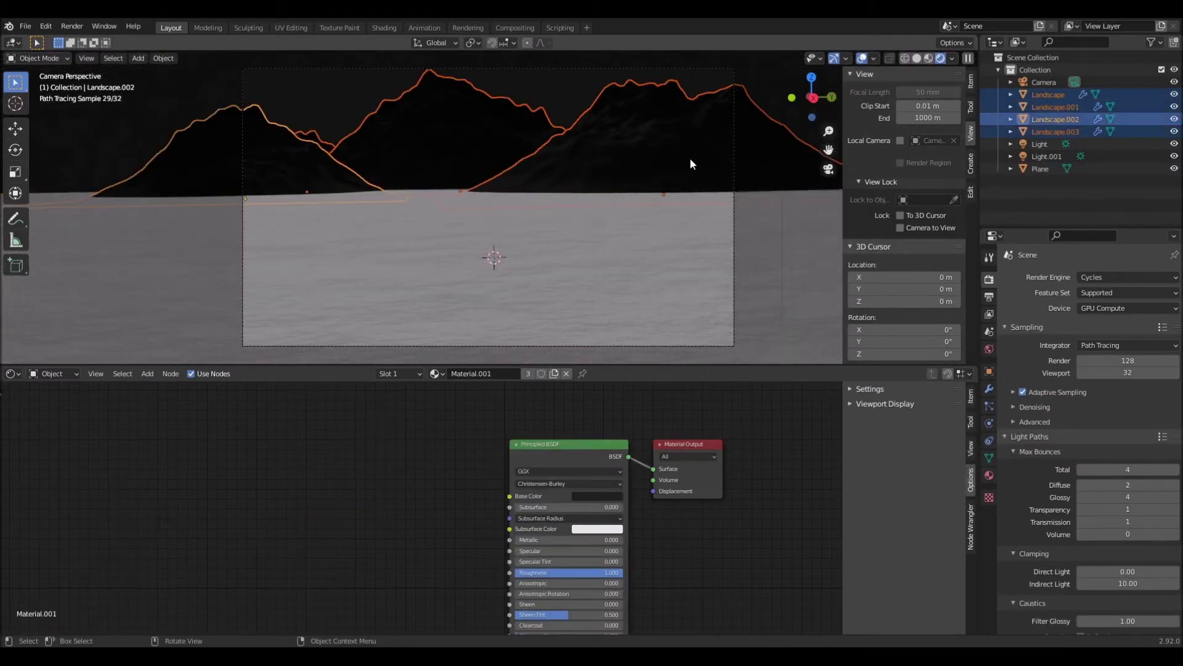
- Lock the camera to the view and reframe the shot of the mountains and water
{"action": "key", "text": "alt+a"}
{"action": "left_click", "coordinate": [899, 228]}
{"action": "middle_click_drag", "start_coordinate": [751, 149], "coordinate": [542, 244]}
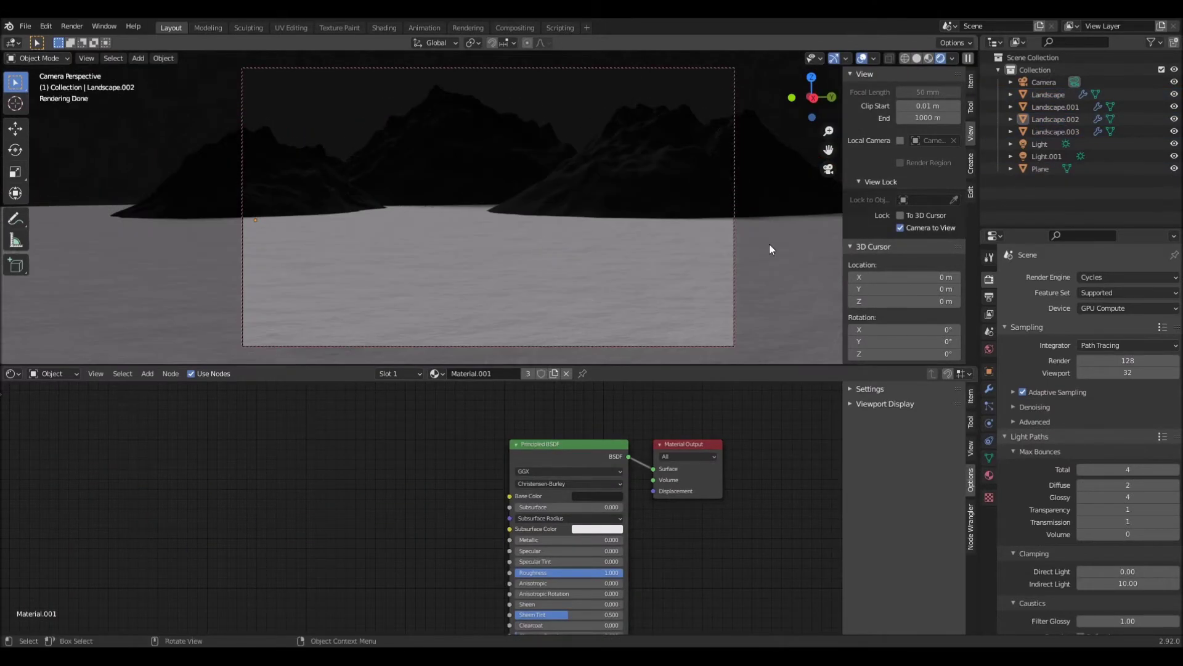
- Check the reframed render in the compositor and move the color ramp's white stop to about 0.645
{"action": "left_click", "coordinate": [515, 27]}
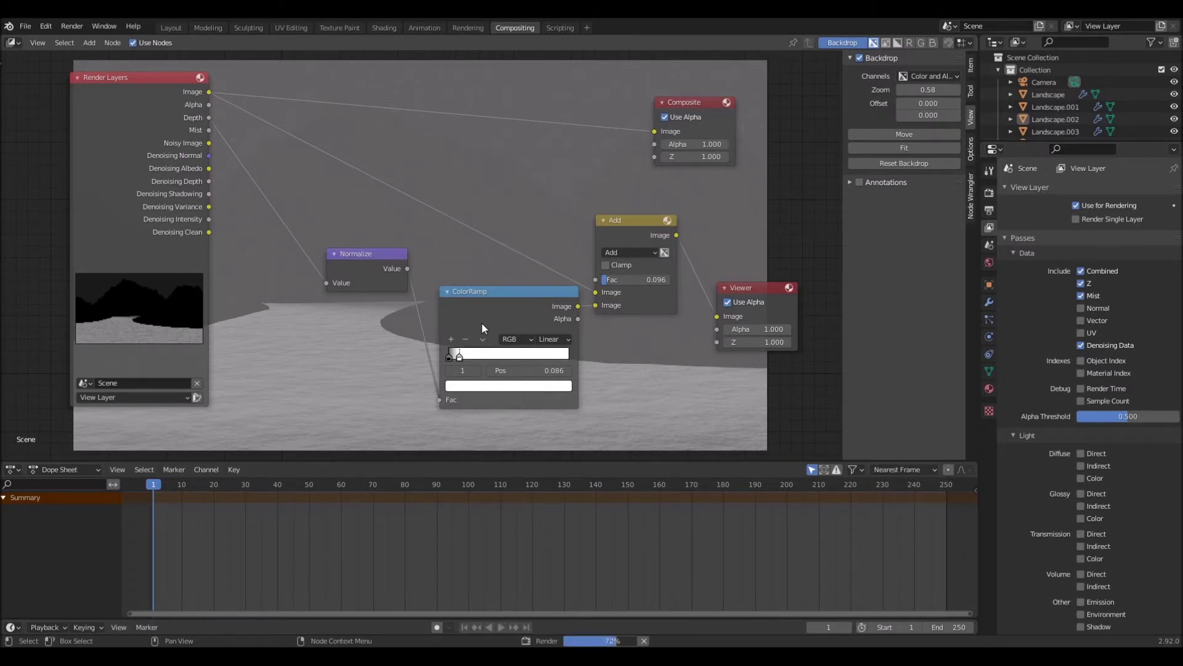
{"action": "scroll", "coordinate": [482, 322], "scroll_direction": "up", "scroll_amount": 5, "text": "shift"}
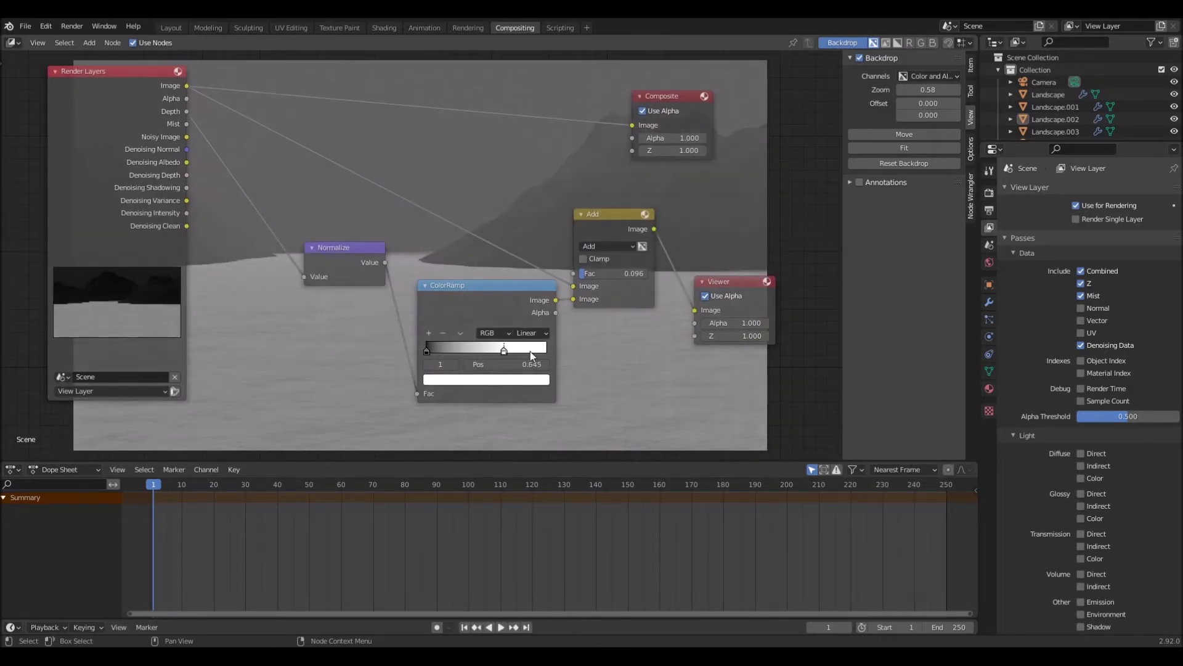
{"action": "scroll", "coordinate": [482, 376], "scroll_direction": "up", "scroll_amount": 2, "text": "shift"}
- Switch the render engine to Eevee and insert Shader to RGB and ColorRamp nodes before the water material's output
{"action": "left_click", "coordinate": [179, 27]}
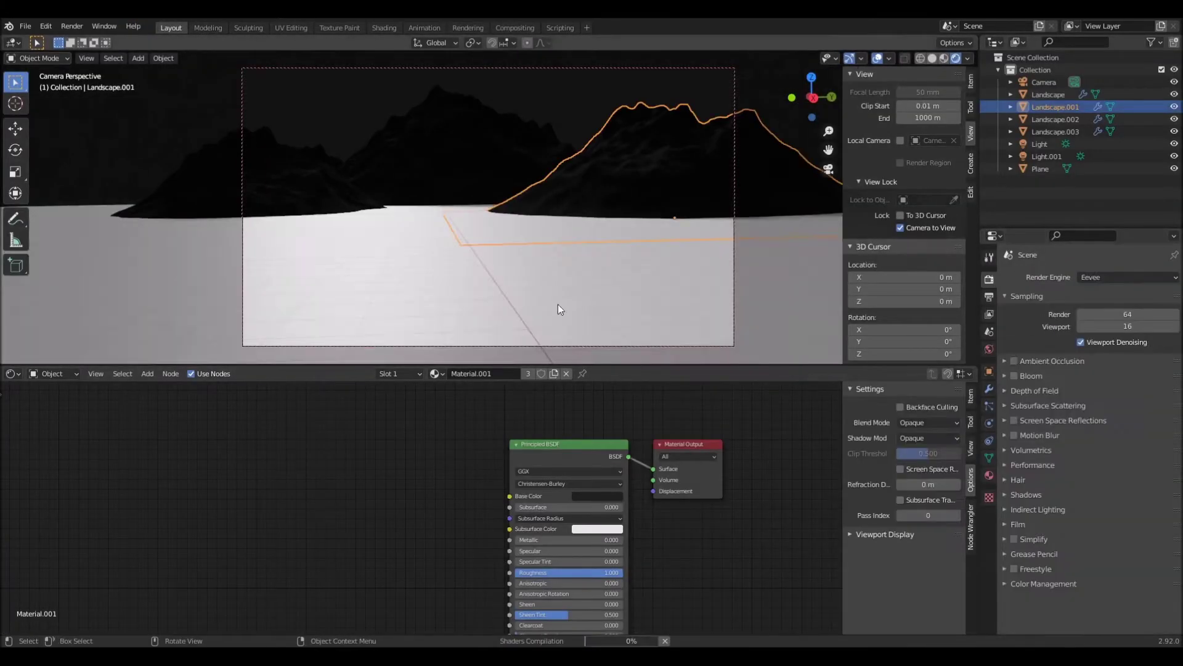
{"action": "left_click", "coordinate": [557, 305]}
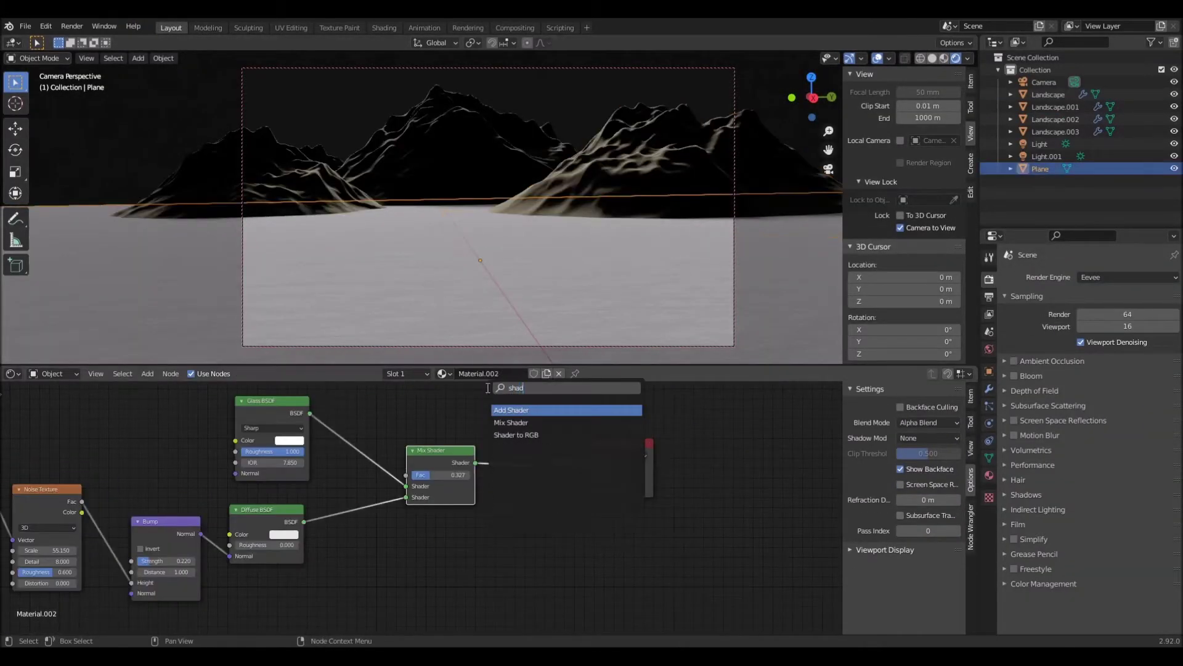
{"action": "key", "text": "shift+a"}
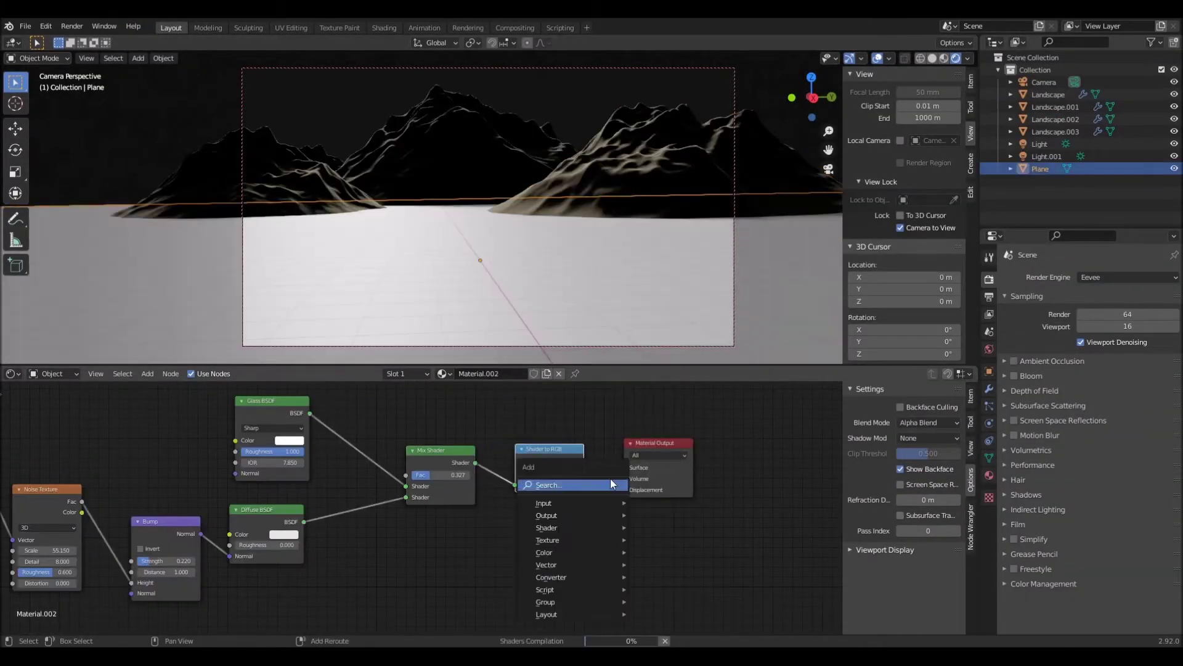
{"action": "left_click", "coordinate": [656, 413]}
- Set the water color ramp's black stop to 0.295 and its white stop to 0.741
{"action": "left_click", "coordinate": [658, 509]}
{"action": "left_click_drag", "start_coordinate": [655, 508], "coordinate": [662, 508]}
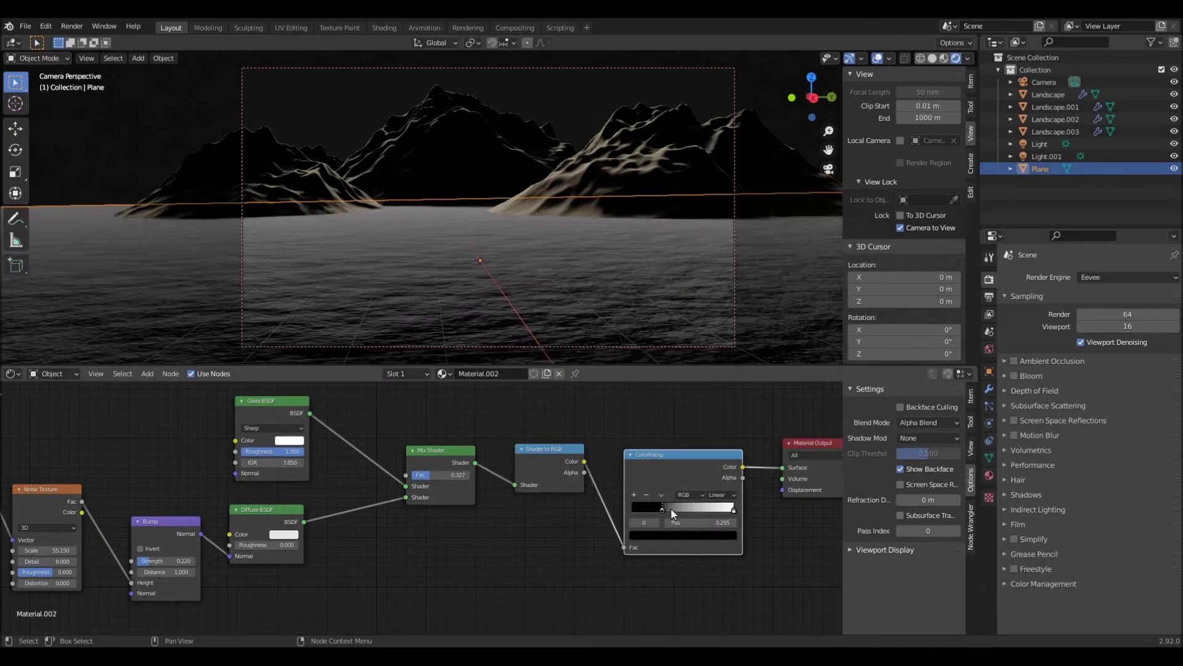
{"action": "left_click_drag", "start_coordinate": [733, 508], "coordinate": [708, 508]}
- Add a dark blue stop at the bright end of the water color ramp and place the white stop at 0.650
{"action": "left_click", "coordinate": [1040, 144]}
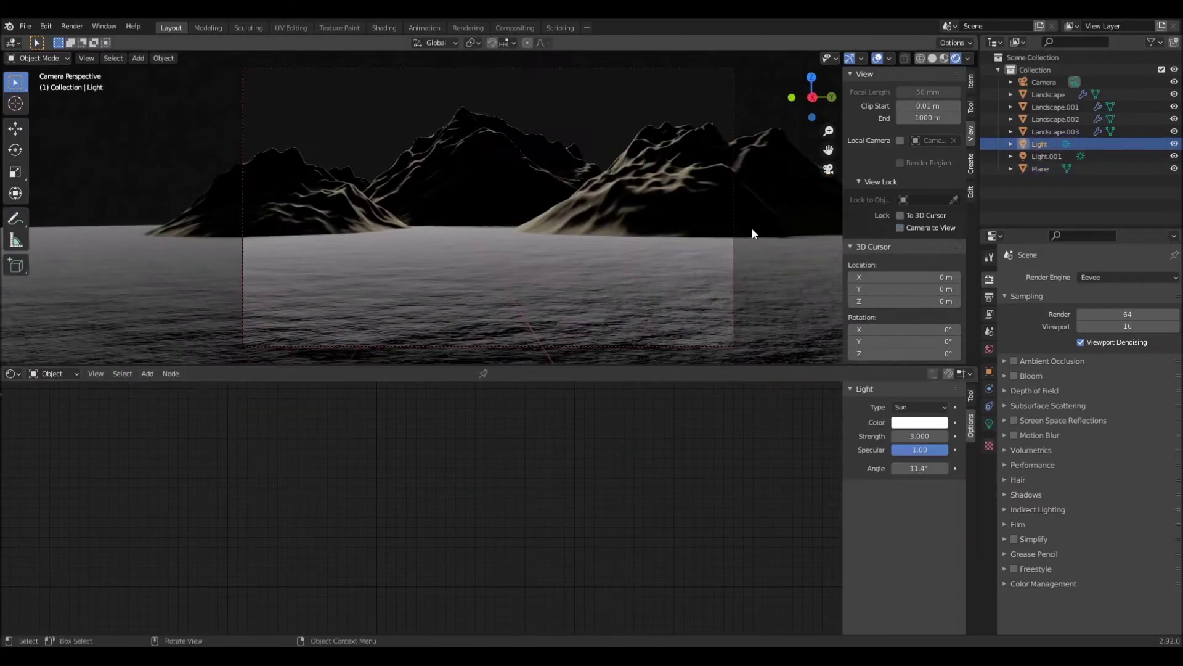
{"action": "left_click", "coordinate": [663, 220]}
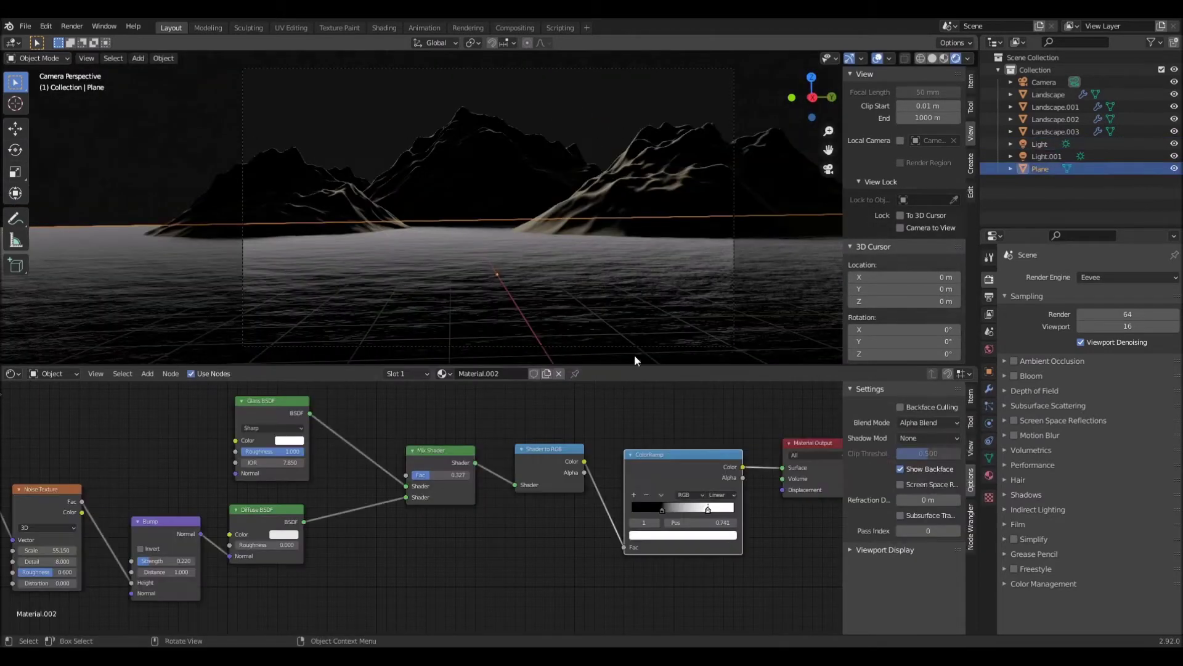
{"action": "left_click", "coordinate": [683, 534]}
{"action": "key", "text": "ctrl+v"}
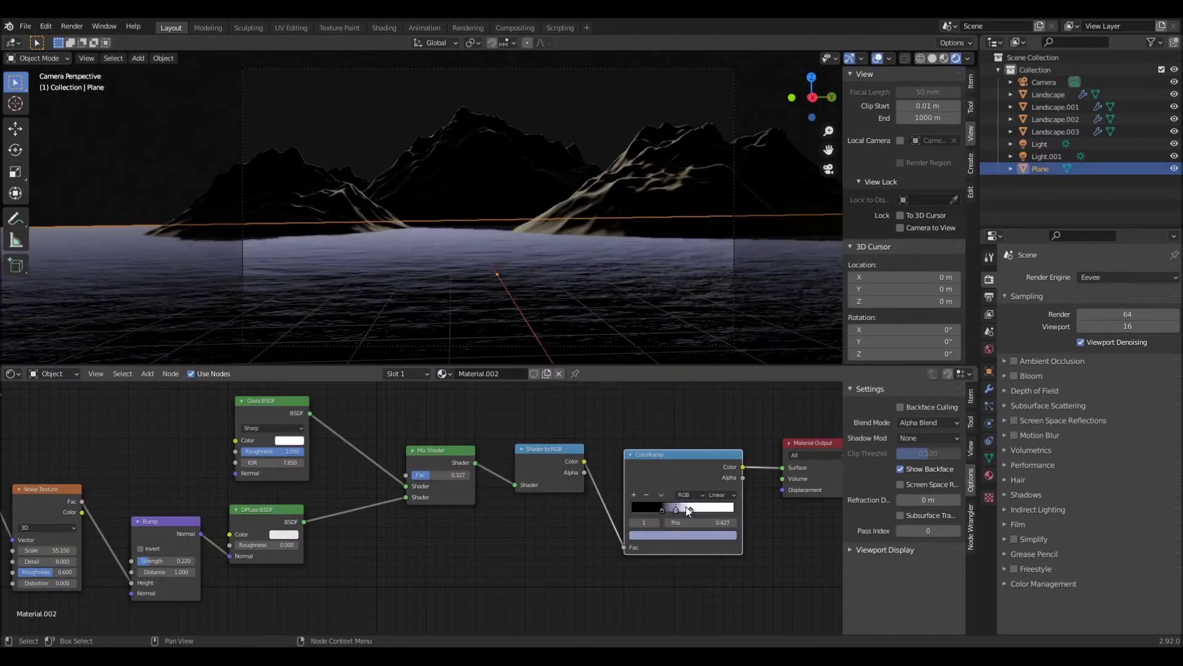
{"action": "left_click", "coordinate": [679, 532]}
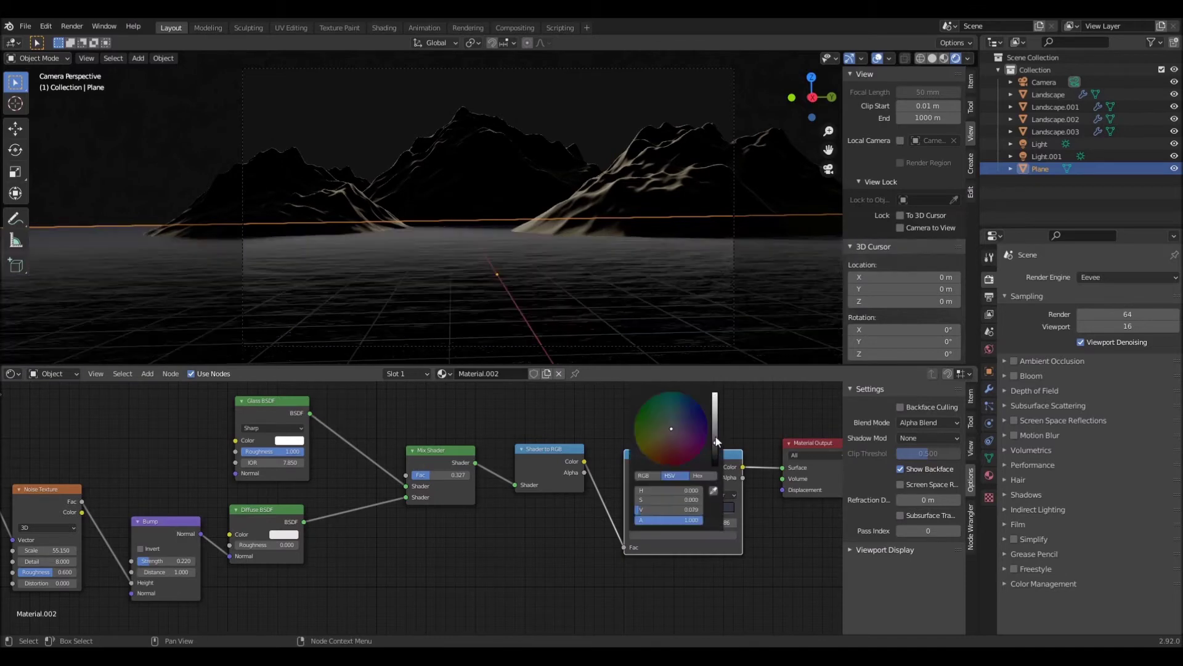
{"action": "left_click_drag", "start_coordinate": [682, 509], "coordinate": [710, 510]}
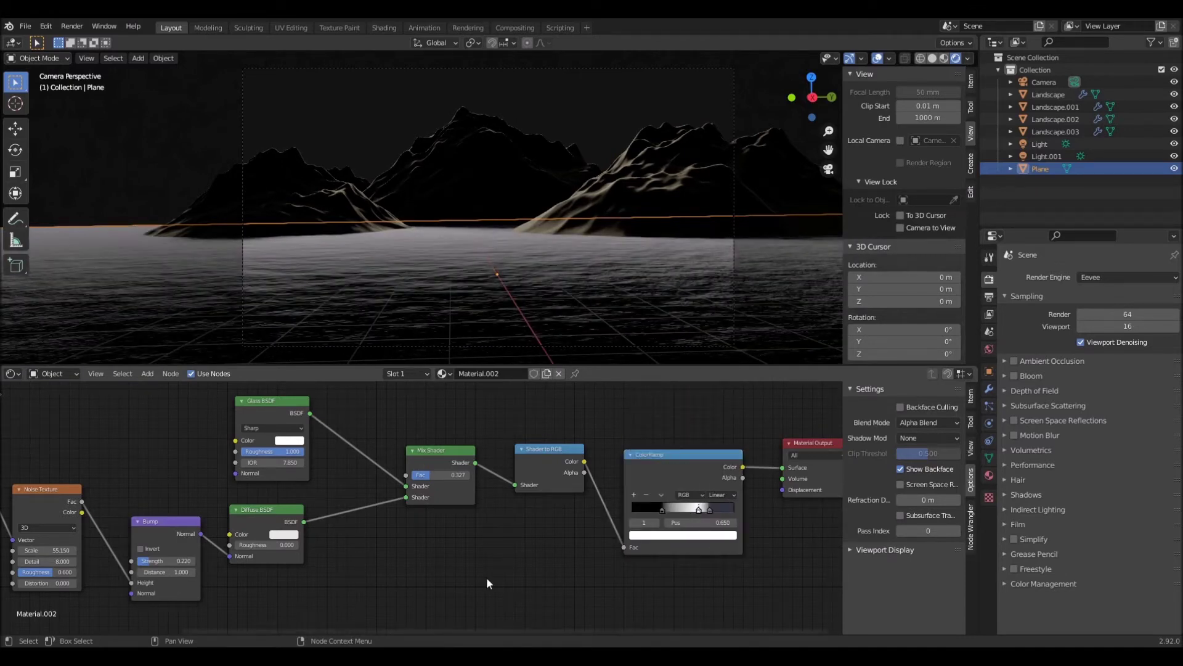
- Set the water's Glass BSDF IOR to 17.750 and check the result in the compositor
{"action": "left_click_drag", "start_coordinate": [297, 452], "coordinate": [320, 462]}
{"action": "key", "text": "ctrl+z"}
{"action": "left_click", "coordinate": [532, 113]}
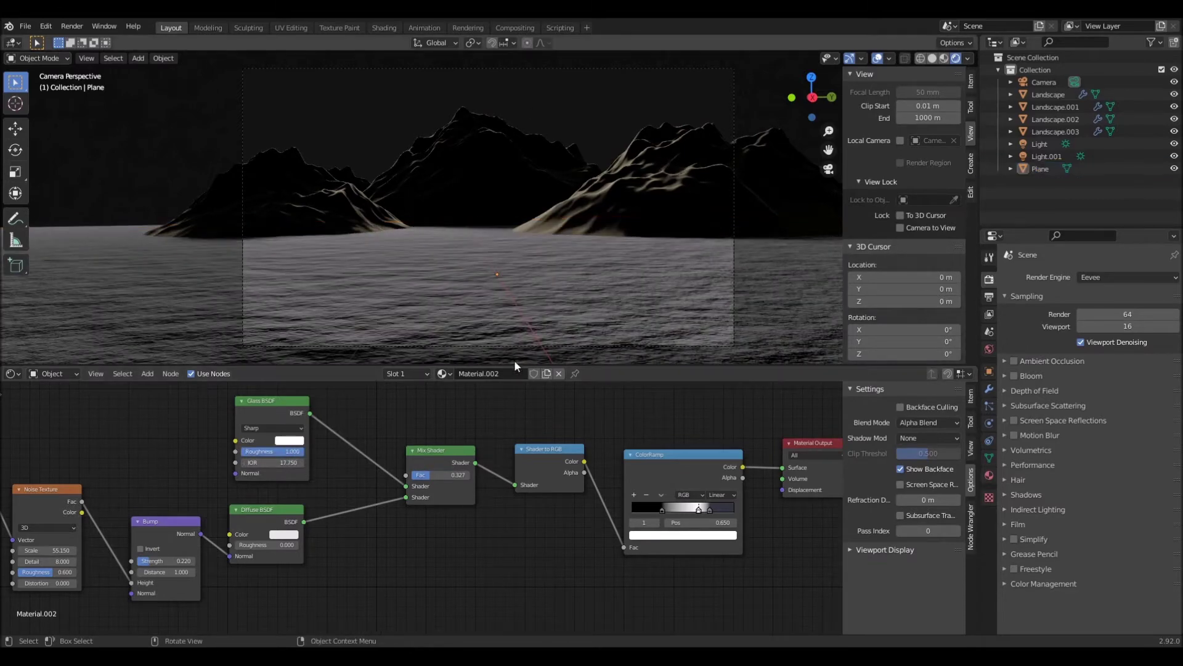
{"action": "middle_click_drag", "start_coordinate": [352, 445], "coordinate": [501, 425]}
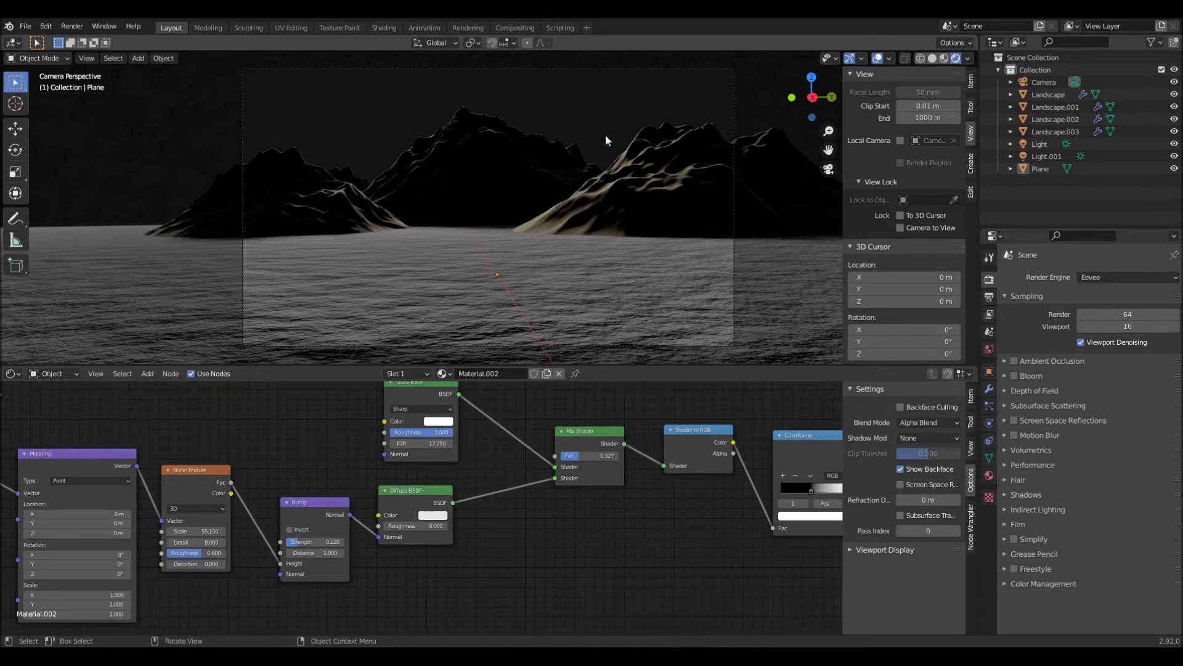
{"action": "left_click", "coordinate": [515, 28]}
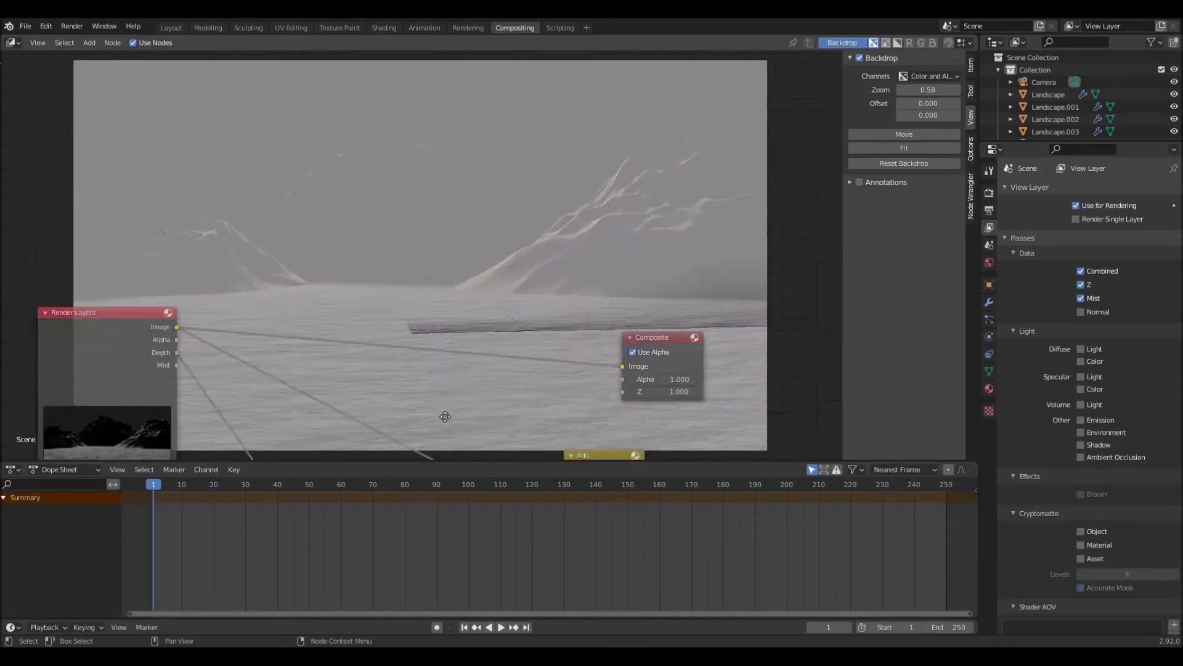
{"action": "scroll", "coordinate": [469, 382], "scroll_direction": "right", "scroll_amount": 3, "text": "ctrl"}
{"action": "scroll", "coordinate": [415, 253], "scroll_direction": "left", "scroll_amount": 2, "text": "ctrl"}
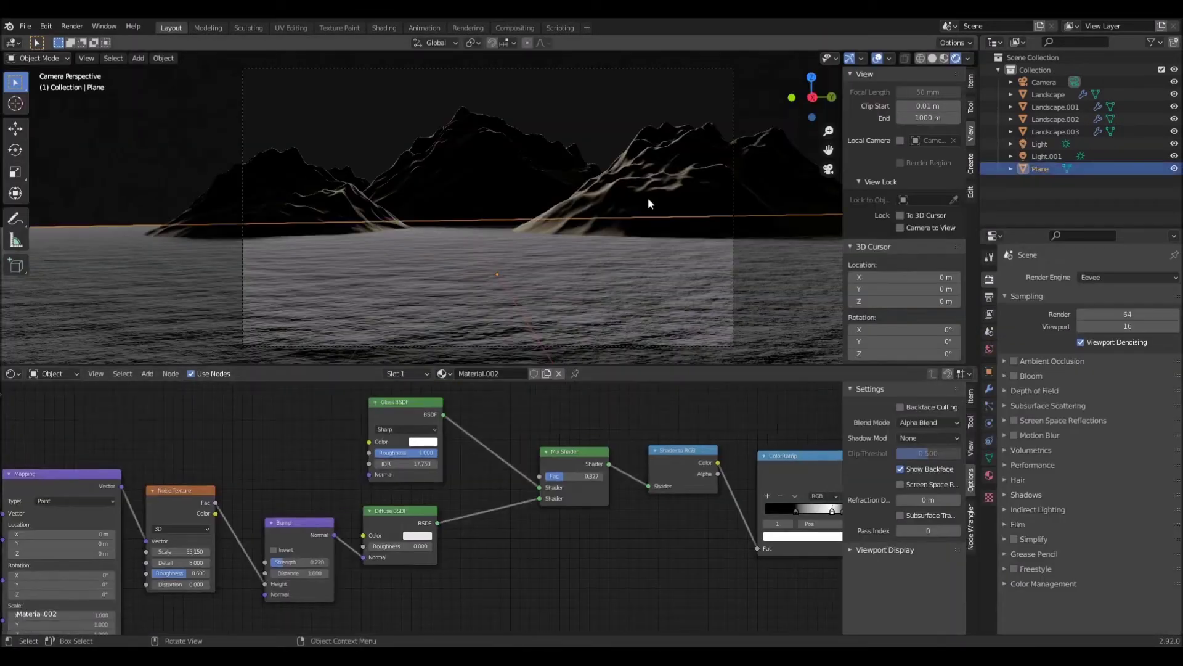
- Add a cube, raise it along the Z axis above the camera's view and render the scene
{"action": "left_click", "coordinate": [610, 194]}
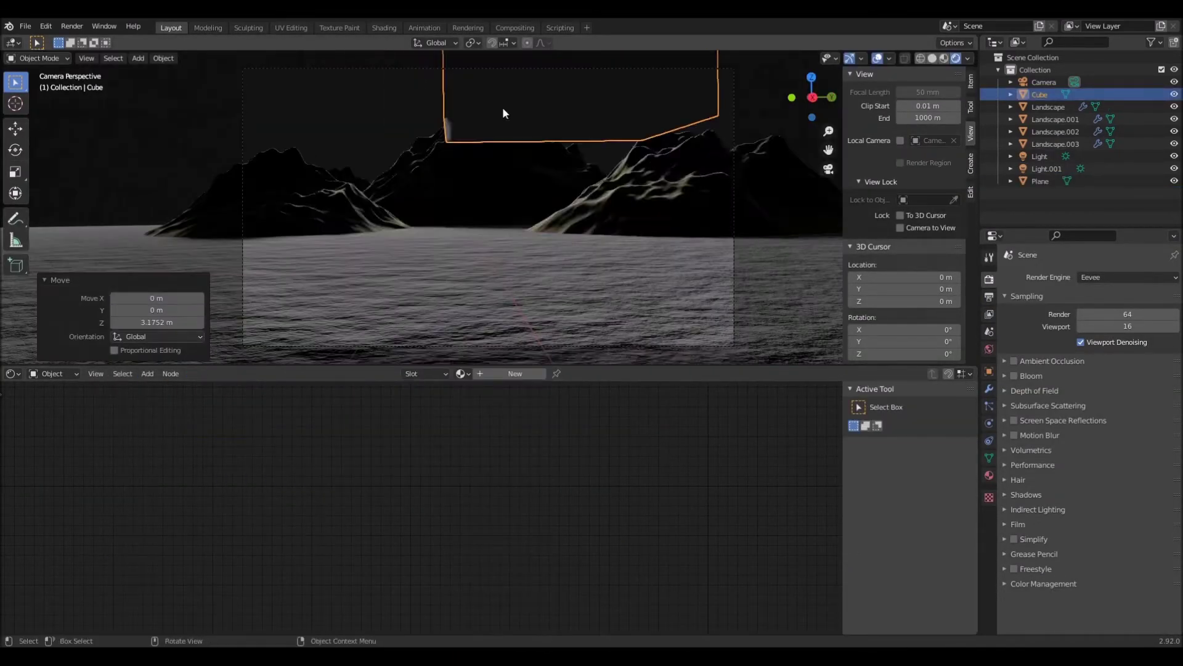
{"action": "left_click", "coordinate": [829, 169]}
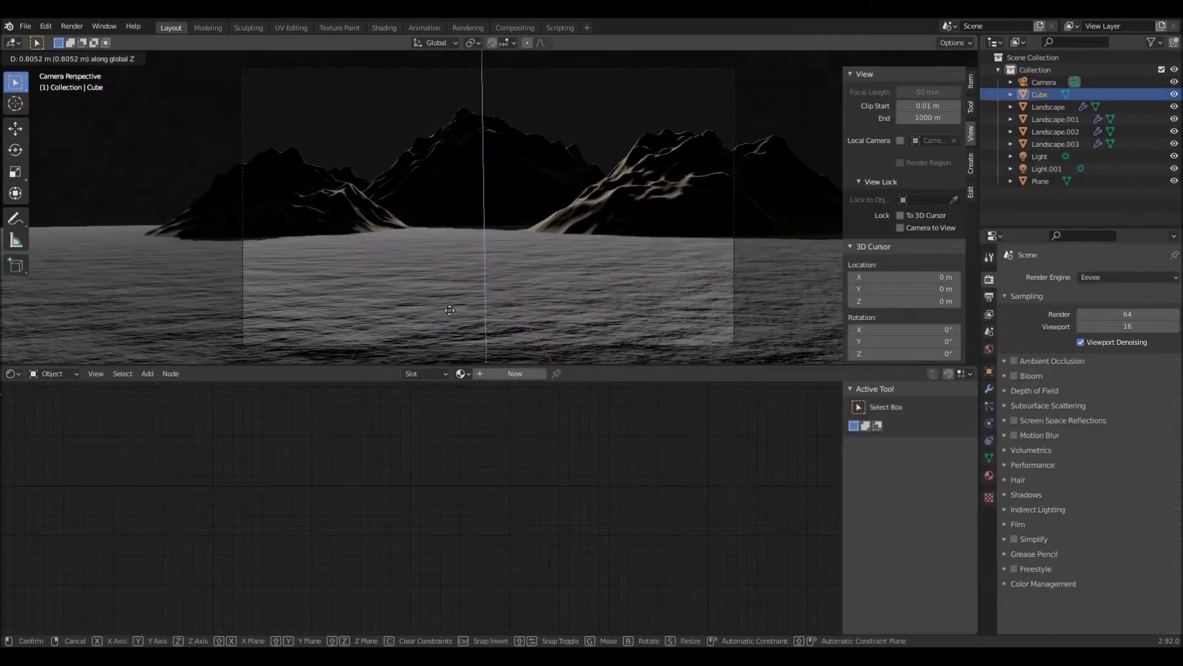
{"action": "key", "text": "F12"}
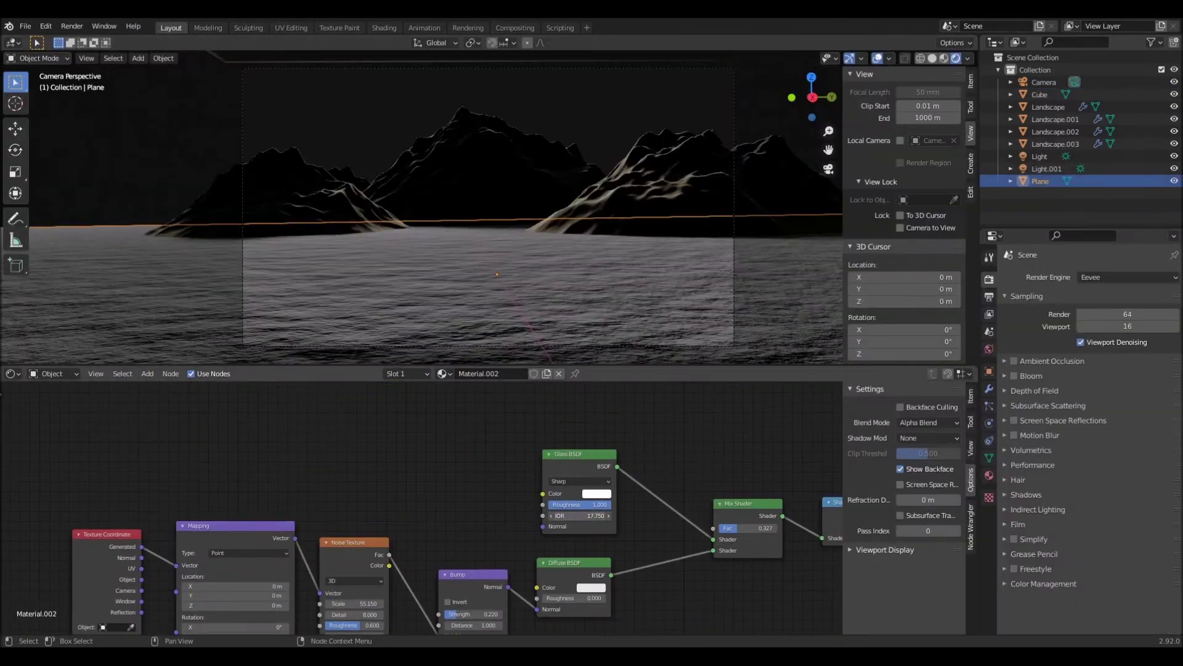
- Lower the water's Glass BSDF IOR to 1.350 and connect the compositor's Add node to the Viewer
{"action": "left_click_drag", "start_coordinate": [579, 515], "coordinate": [554, 515]}
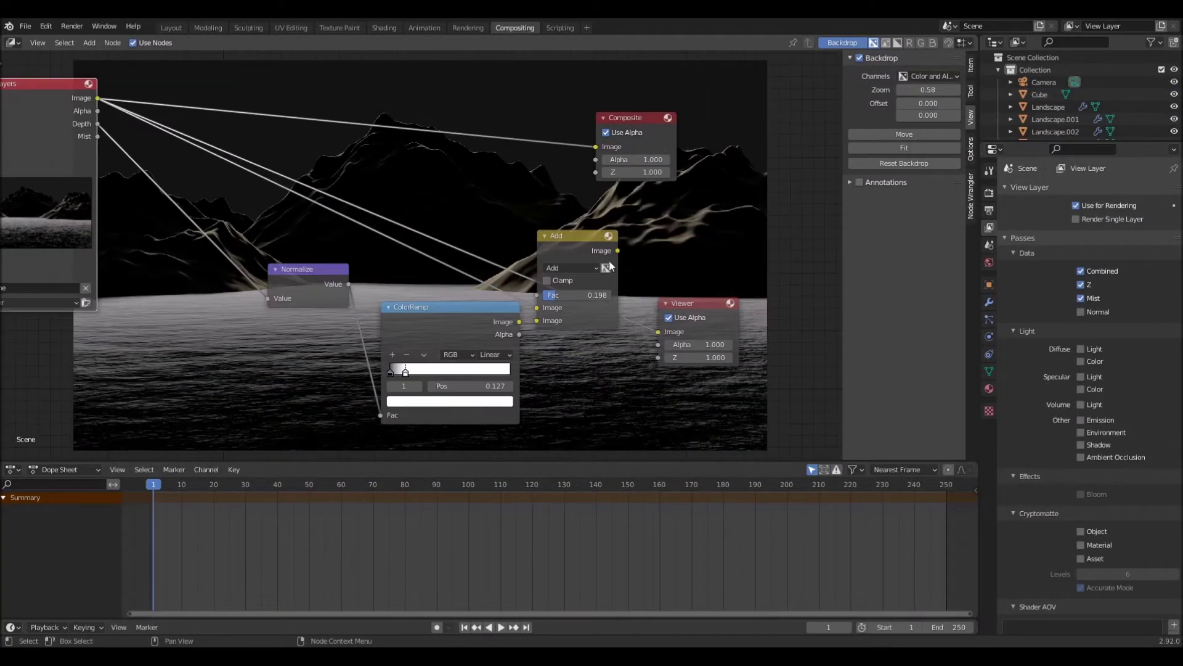
{"action": "left_click_drag", "start_coordinate": [618, 250], "coordinate": [658, 332]}
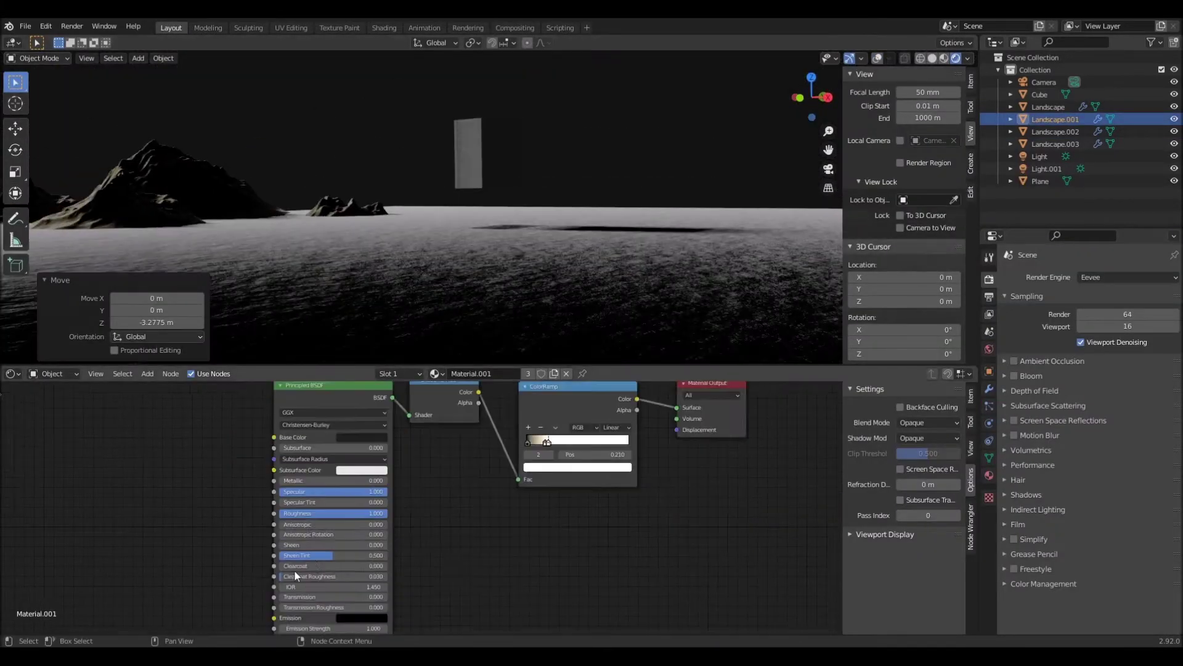
- Recolor the water color ramp's middle stop to grey and set the Mix Shader factor to 0.727
{"action": "middle_click_drag", "start_coordinate": [500, 495], "coordinate": [537, 474]}
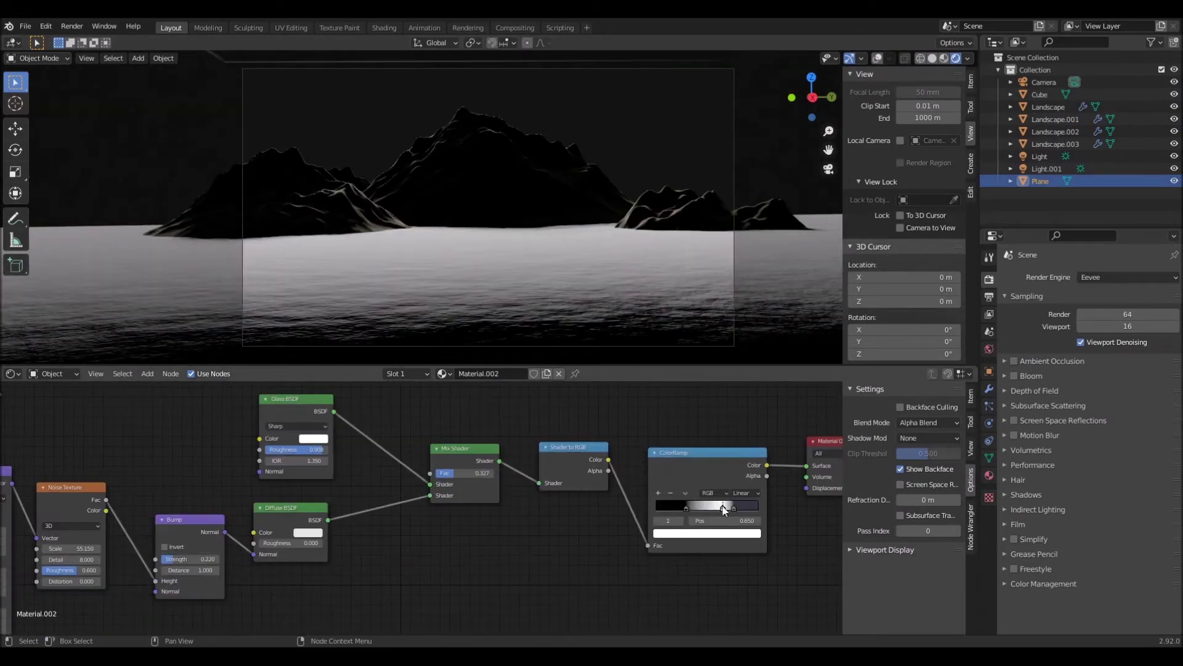
{"action": "left_click", "coordinate": [708, 531]}
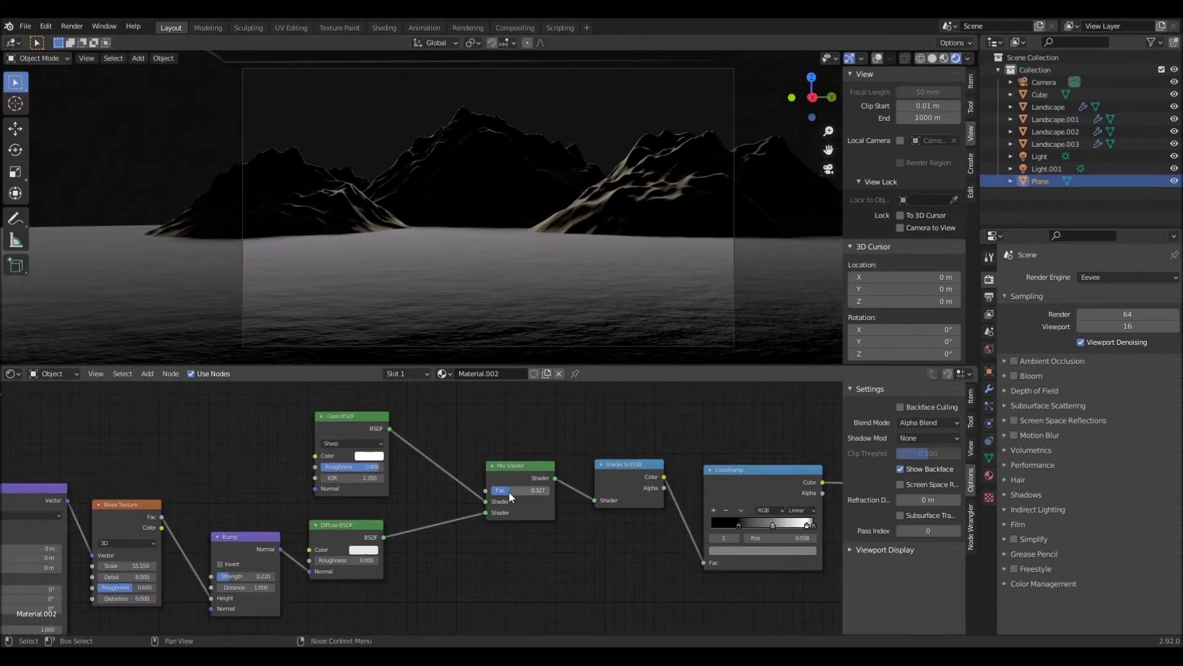
{"action": "left_click_drag", "start_coordinate": [509, 491], "coordinate": [553, 501]}
- Delete the Glass BSDF, feed the Diffuse BSDF directly into Shader to RGB, and set the grey ramp stop to 0.520
{"action": "left_click", "coordinate": [353, 428]}
{"action": "key", "text": "x"}
{"action": "left_click_drag", "start_coordinate": [552, 501], "coordinate": [624, 507]}
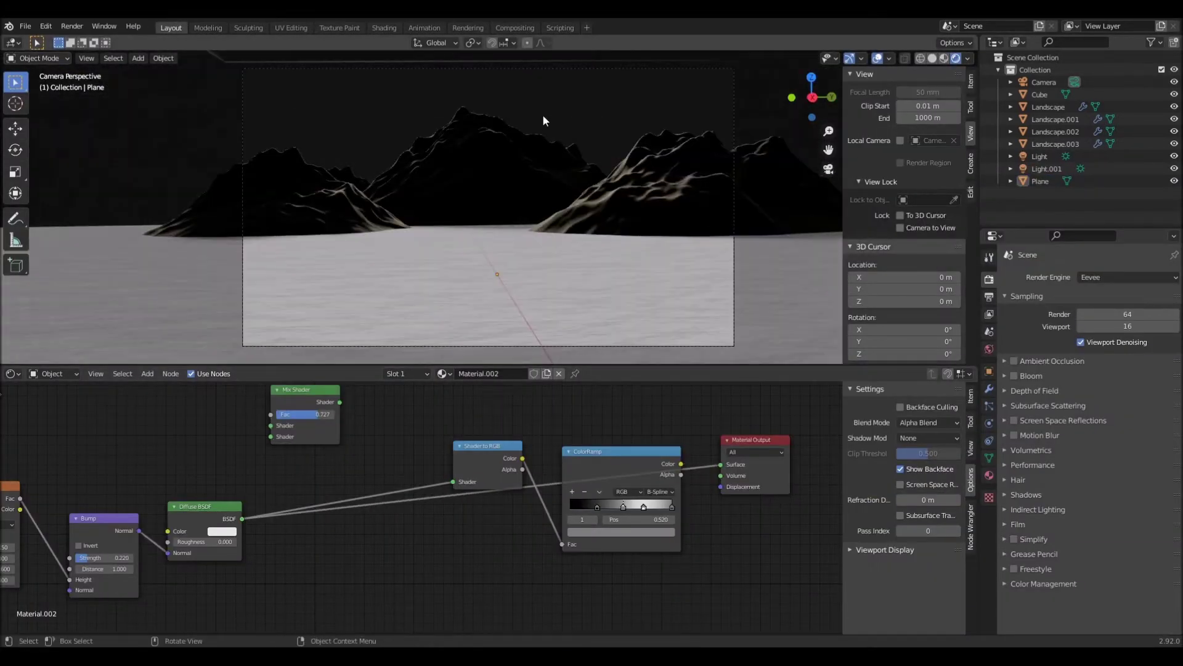
- Set the water material's blend mode to Opaque and check the result in the compositor
{"action": "left_click", "coordinate": [927, 422]}
{"action": "left_click", "coordinate": [913, 436]}
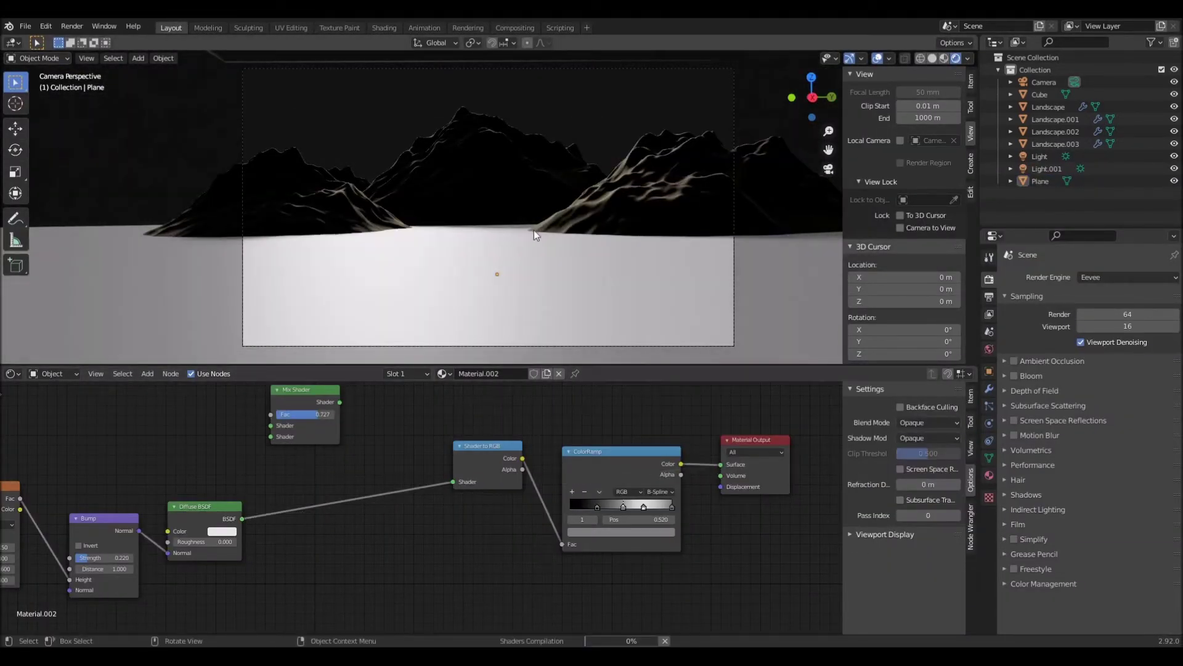
{"action": "left_click", "coordinate": [515, 27]}
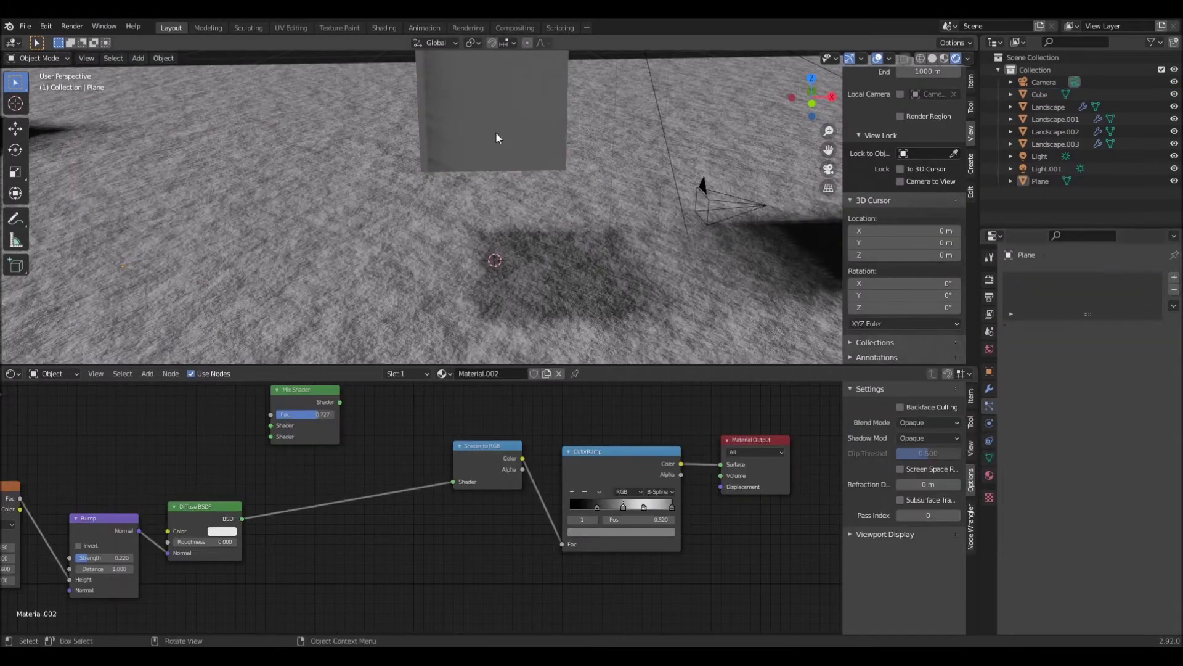
- Add a particle system to the cube and enable Motion Blur, opening its shutter value for editing
{"action": "left_click", "coordinate": [497, 137]}
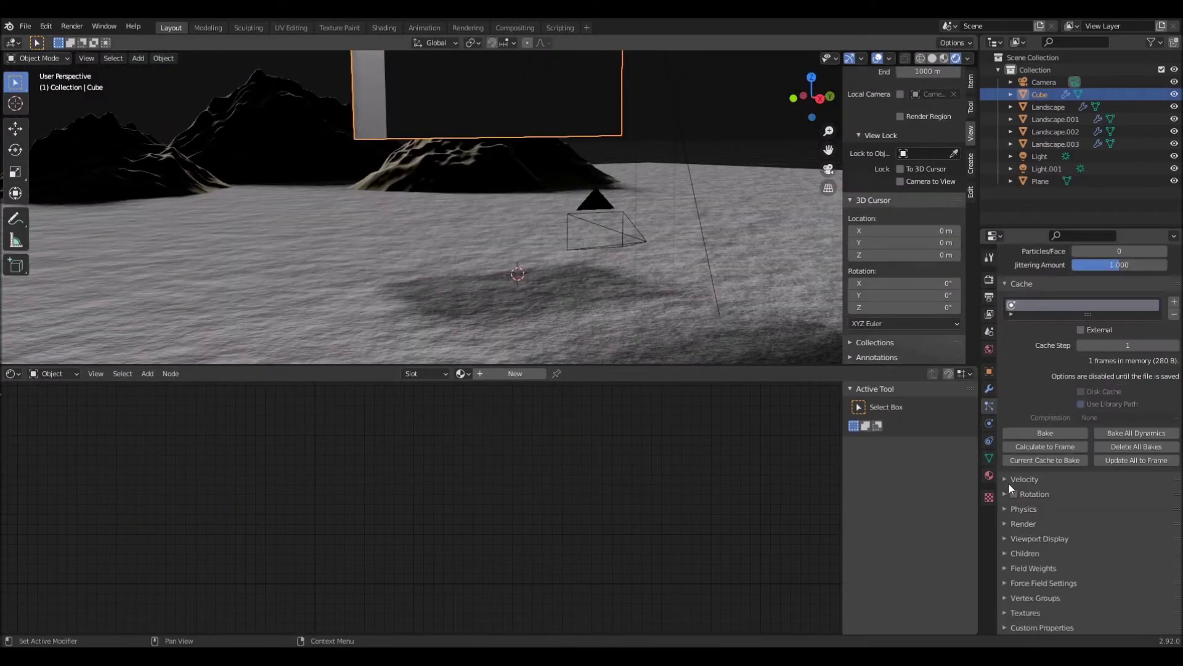
{"action": "scroll", "coordinate": [1009, 482], "scroll_direction": "down", "scroll_amount": 5}
{"action": "left_click", "coordinate": [1133, 424]}
{"action": "left_click", "coordinate": [1064, 434]}
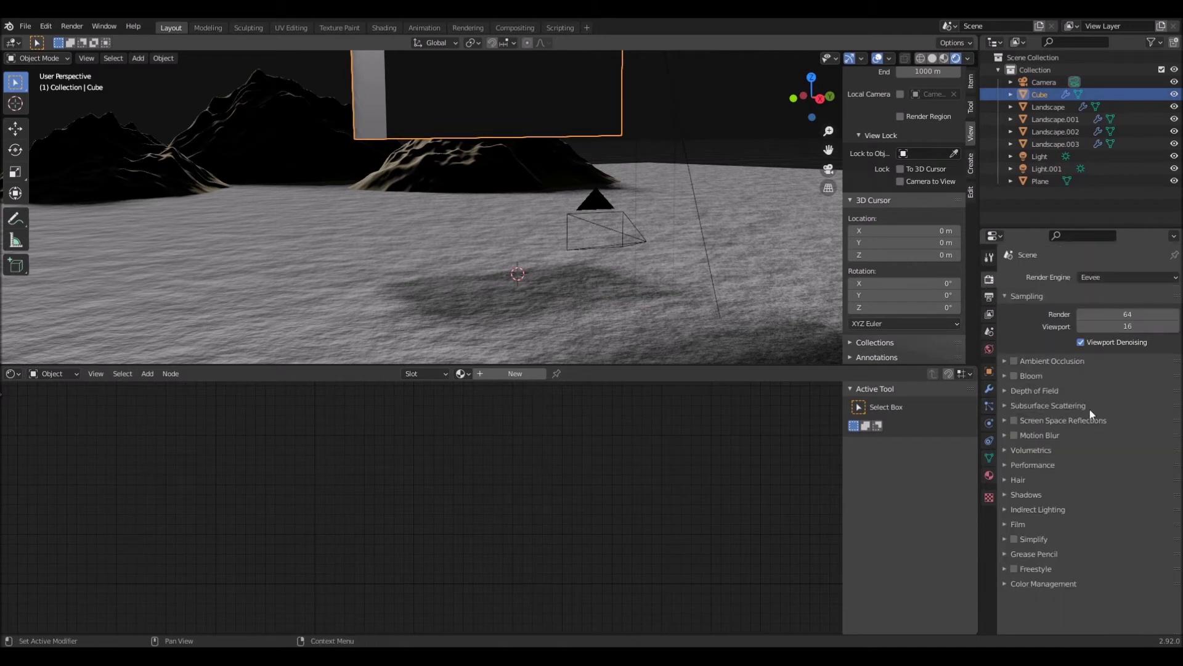
{"action": "double_click", "coordinate": [1130, 467]}
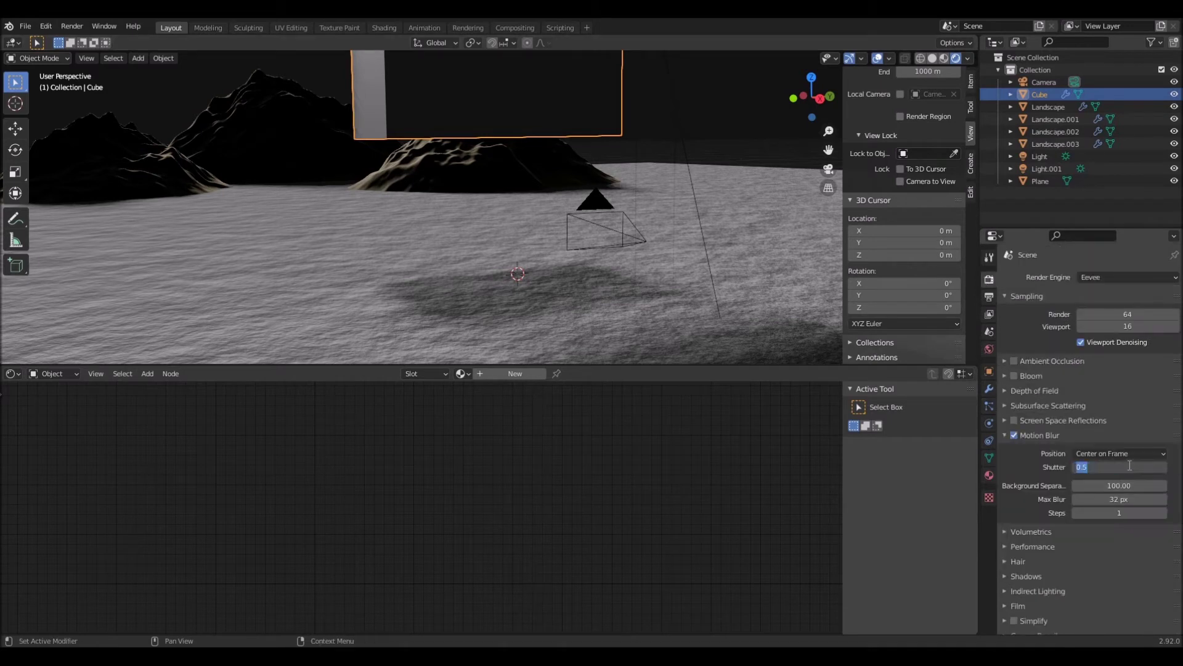
- Enable rotation for the cube's particles and play the animation through the camera to preview the Halo particles
{"action": "left_click", "coordinate": [990, 406]}
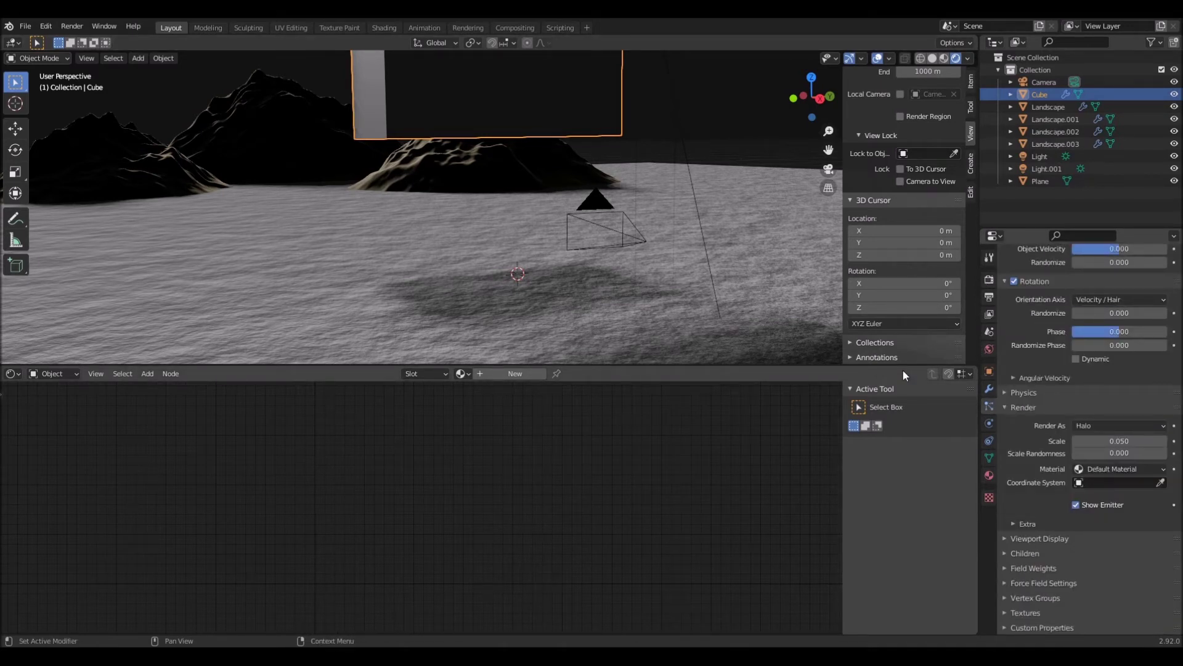
{"action": "key", "text": "KP_0"}
{"action": "key", "text": "space"}
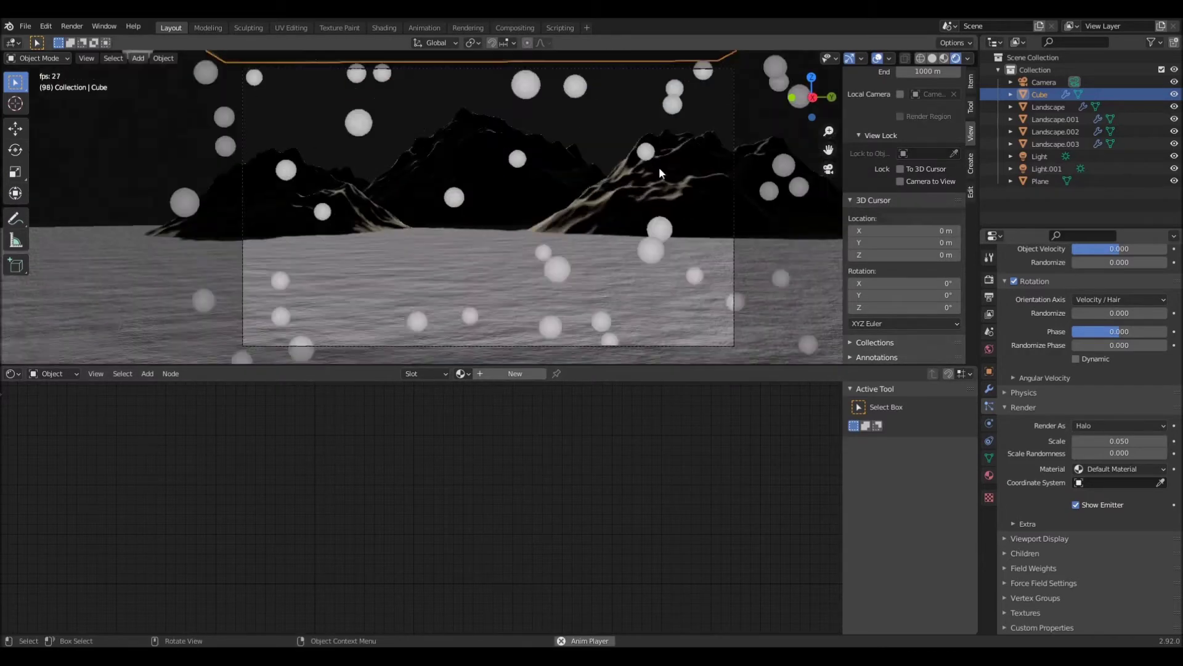
- Stop playback, show the Timeline below the 3D view, and set the cube's particle emission End frame to 500
{"action": "key", "text": "shift+F12"}
{"action": "key", "text": "space"}
{"action": "scroll", "coordinate": [1139, 427], "scroll_direction": "up", "scroll_amount": 15}
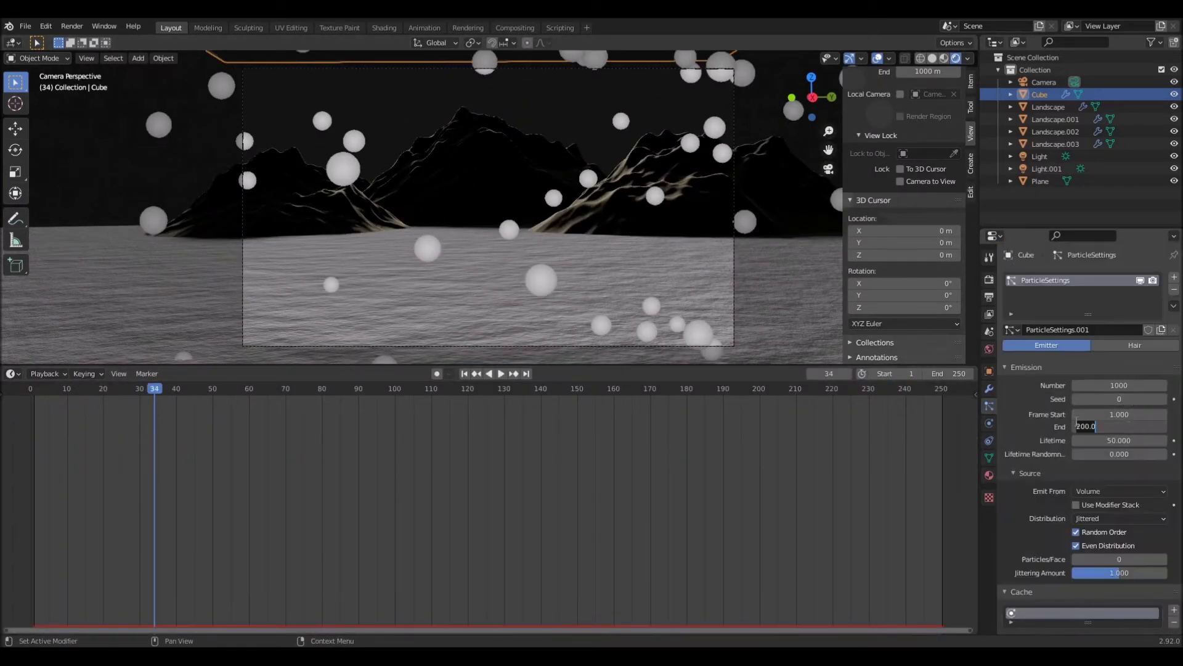
{"action": "key", "text": "Return"}
- Set the particles' Normal velocity to 0 and Object Aligned Z to -1 m/s, and enable Dynamic rotation
{"action": "key", "text": "space"}
{"action": "scroll", "coordinate": [1015, 479], "scroll_direction": "down", "scroll_amount": 12}
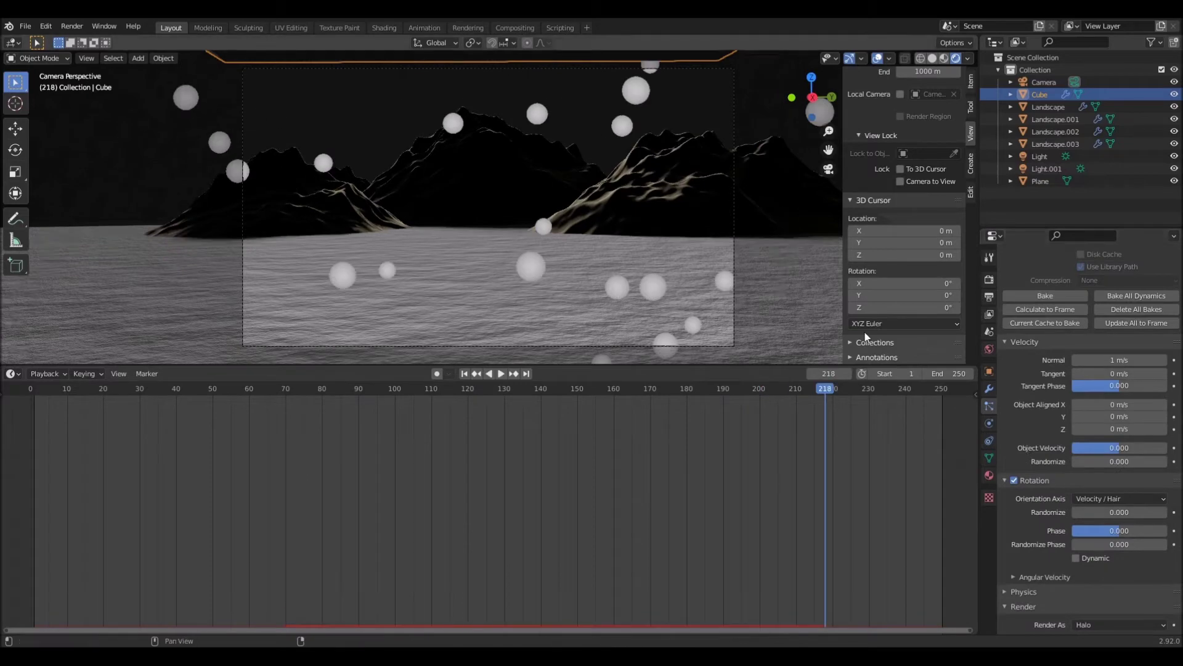
{"action": "key", "text": "space"}
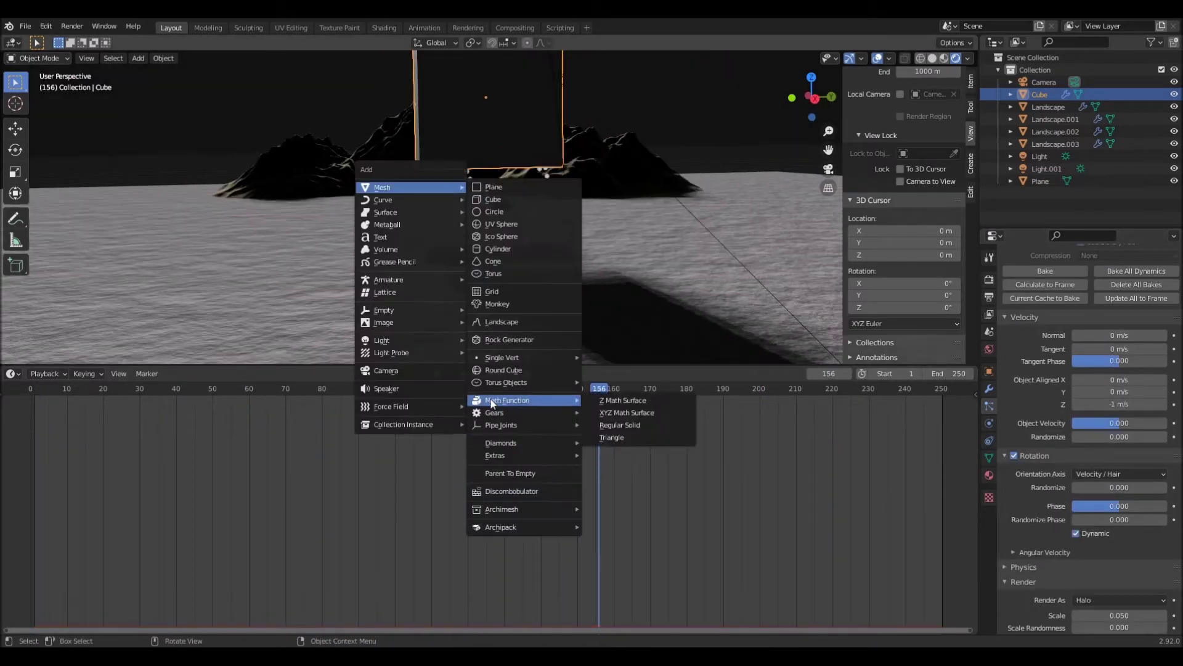
- Add a Wind force field, rotate it to 270° about X, and raise it beside the falling particles
{"action": "left_click", "coordinate": [610, 425]}
{"action": "key", "text": "g"}
{"action": "key", "text": "r"}
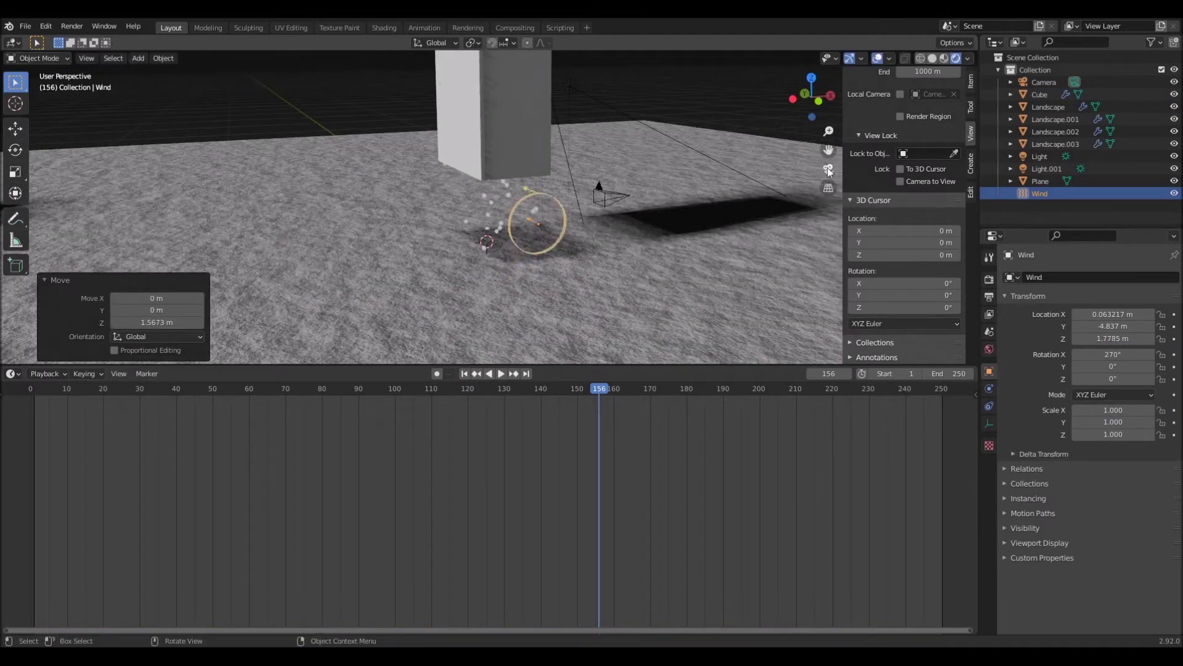
{"action": "key", "text": "KP_0"}
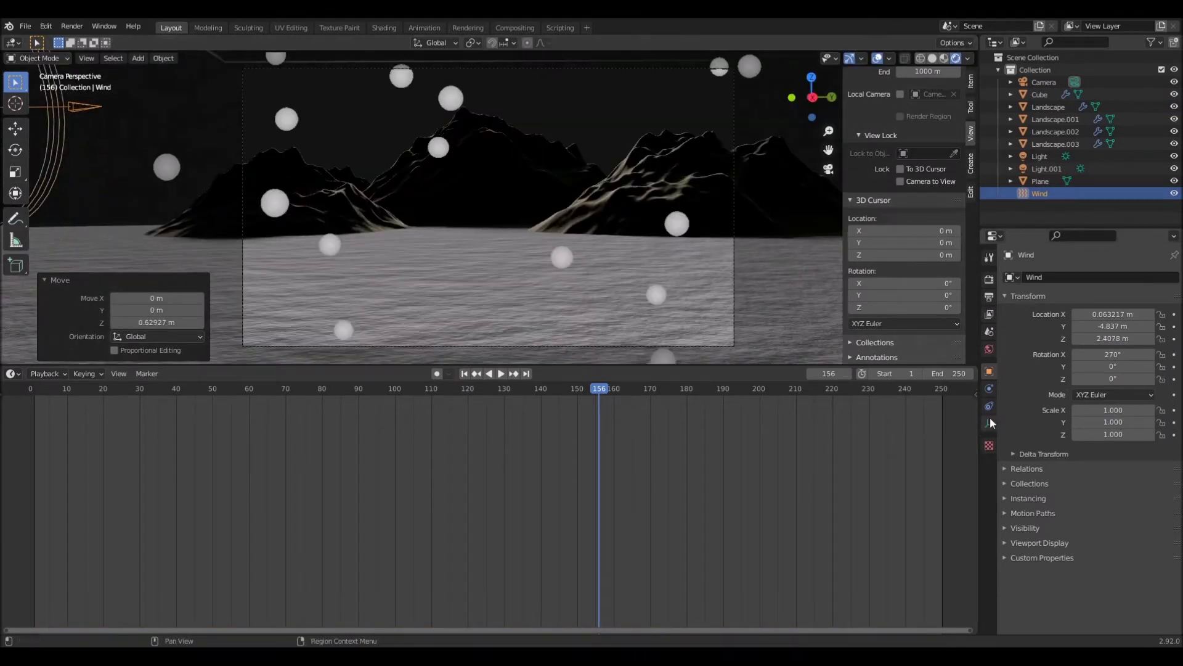
- Set the wind strength to 4.3, then reposition the emitter cube along Y while previewing the animation
{"action": "left_click", "coordinate": [990, 388]}
{"action": "key", "text": "space"}
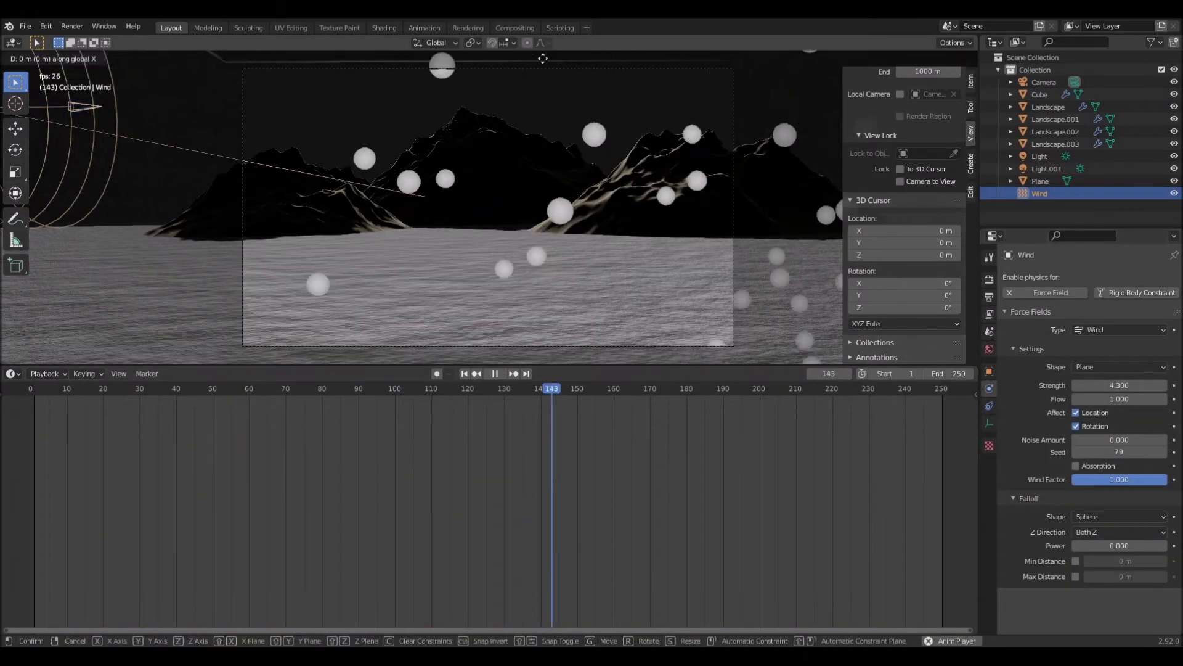
{"action": "key", "text": "g"}
{"action": "key", "text": "y"}
{"action": "left_click", "coordinate": [513, 126]}
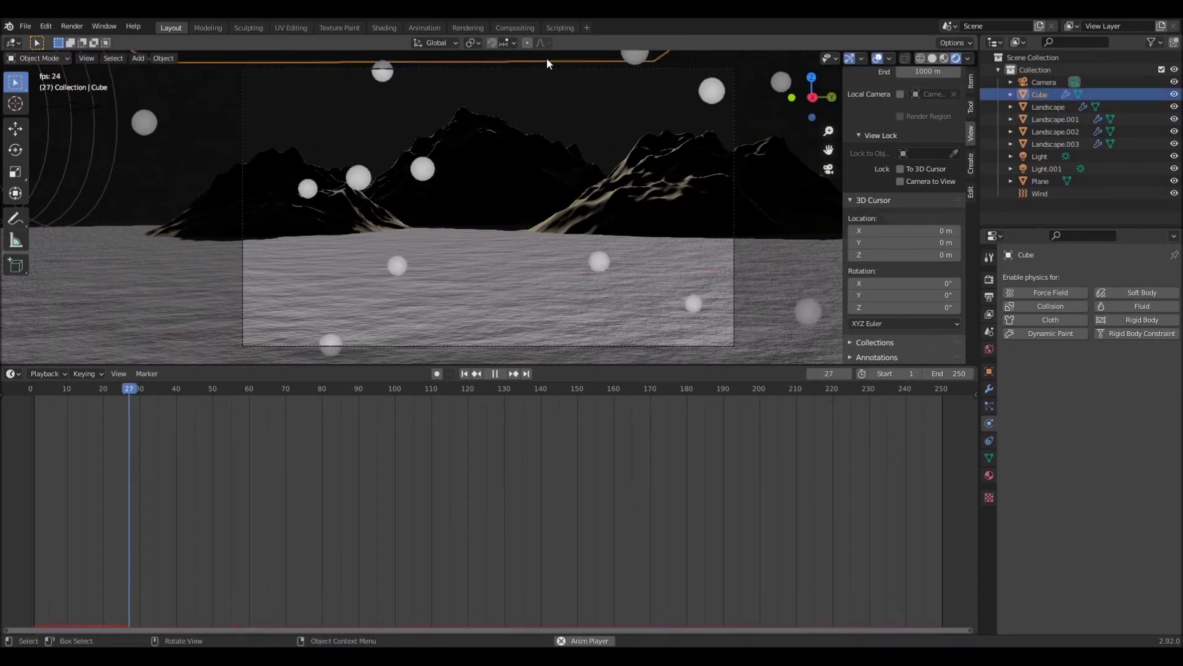
{"action": "key", "text": "space"}
{"action": "left_click", "coordinate": [1062, 334]}
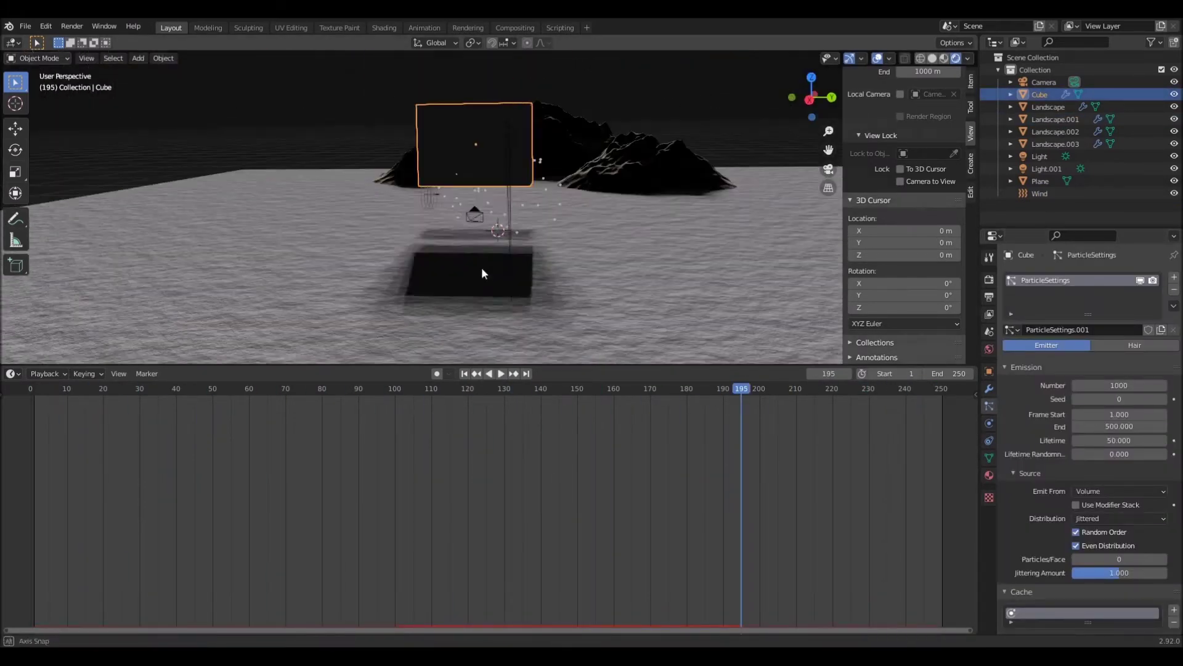
- Add a sphere scaled to 0.353 and give it a new material with Specular 1.000 and Roughness 0.709
{"action": "key", "text": "shift+a"}
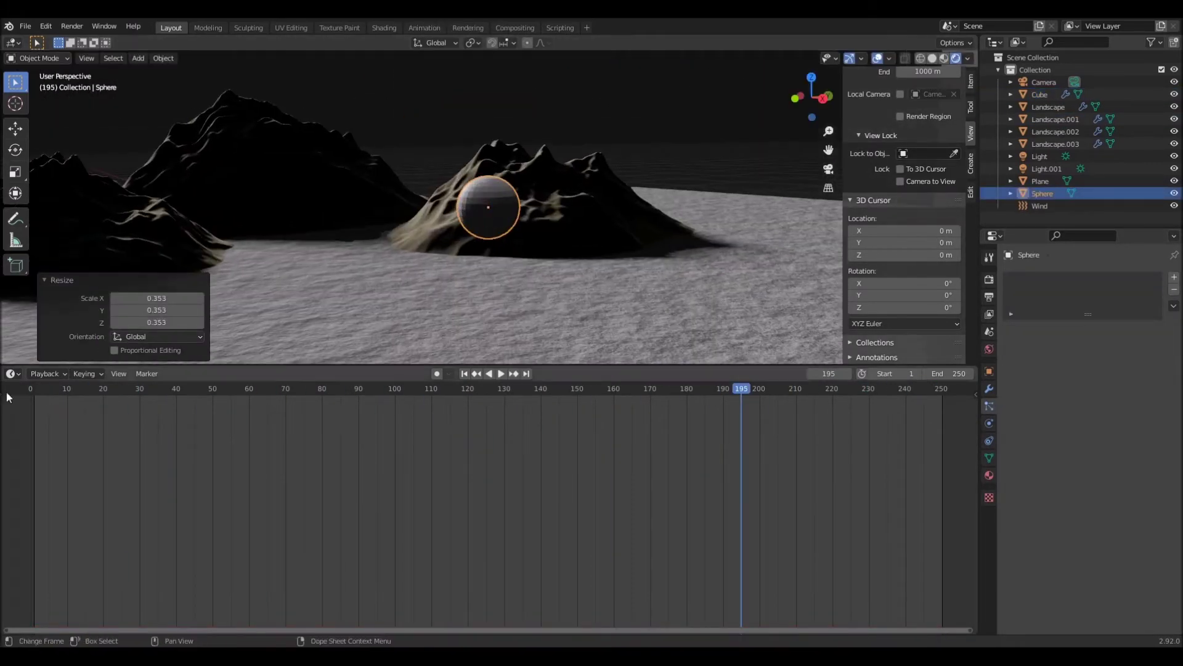
{"action": "left_click", "coordinate": [13, 374]}
{"action": "left_click", "coordinate": [43, 434]}
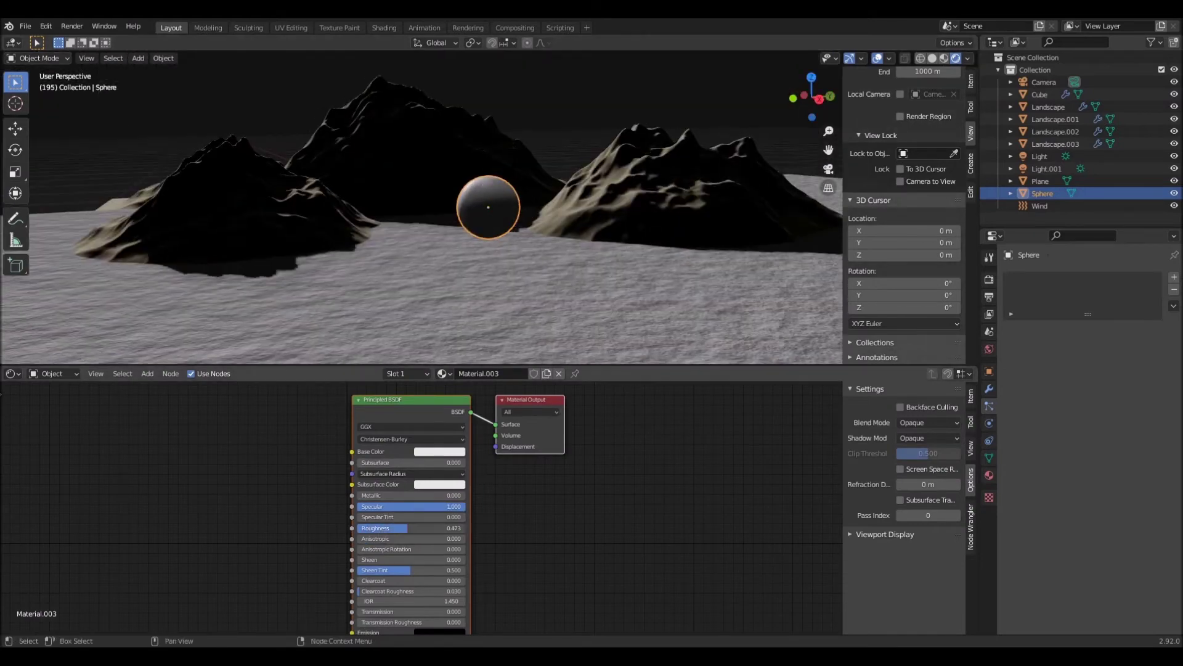
{"action": "left_click_drag", "start_coordinate": [398, 528], "coordinate": [390, 532]}
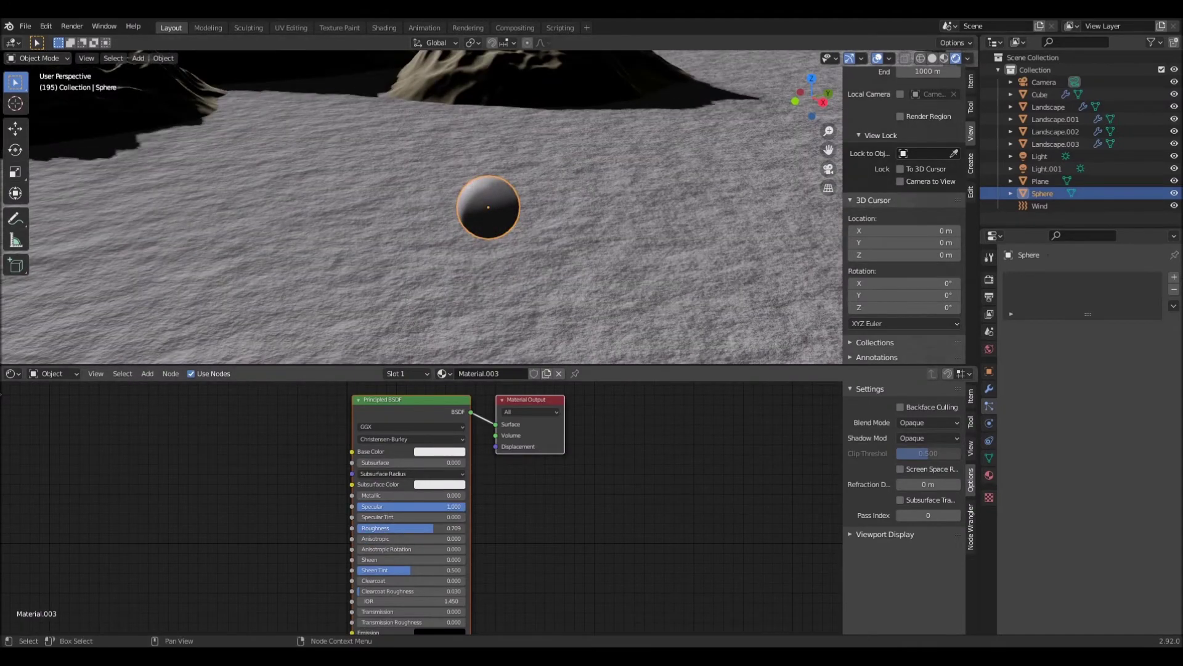
- Render the cube's particles as Object with the sphere as instance object, and preview them through the camera
{"action": "left_click", "coordinate": [1040, 95]}
{"action": "scroll", "coordinate": [1134, 382], "scroll_direction": "down", "scroll_amount": 8}
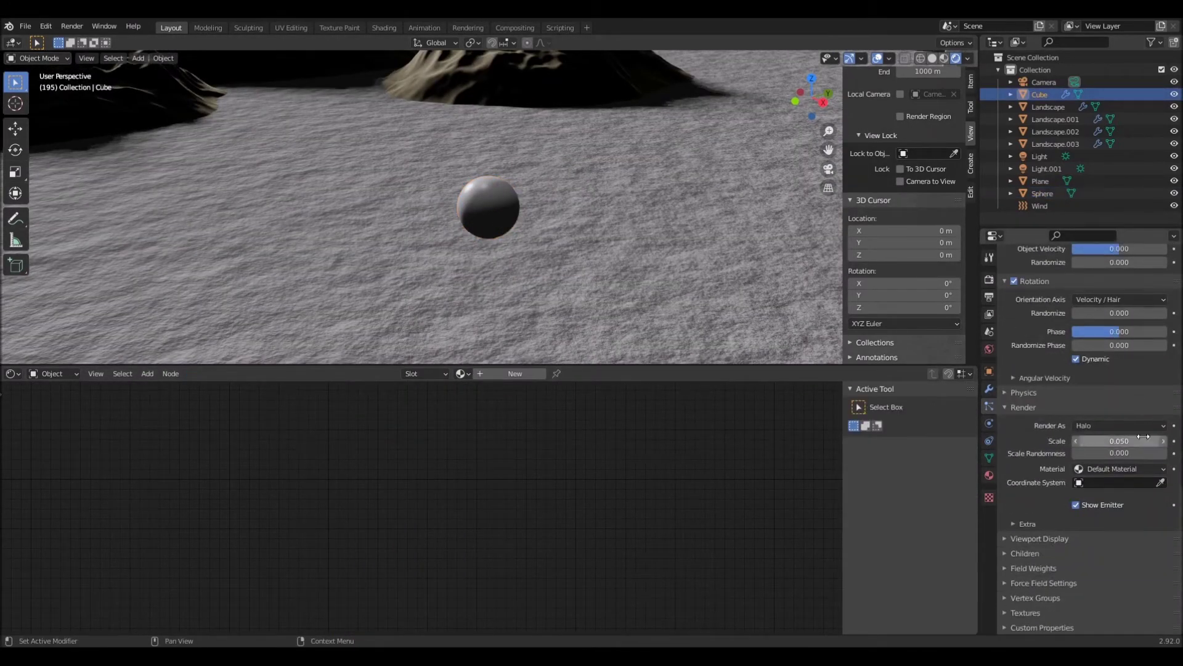
{"action": "left_click", "coordinate": [1118, 425]}
{"action": "left_click", "coordinate": [1150, 445]}
{"action": "scroll", "coordinate": [1150, 445], "scroll_direction": "down", "scroll_amount": 3}
{"action": "key", "text": "KP_0"}
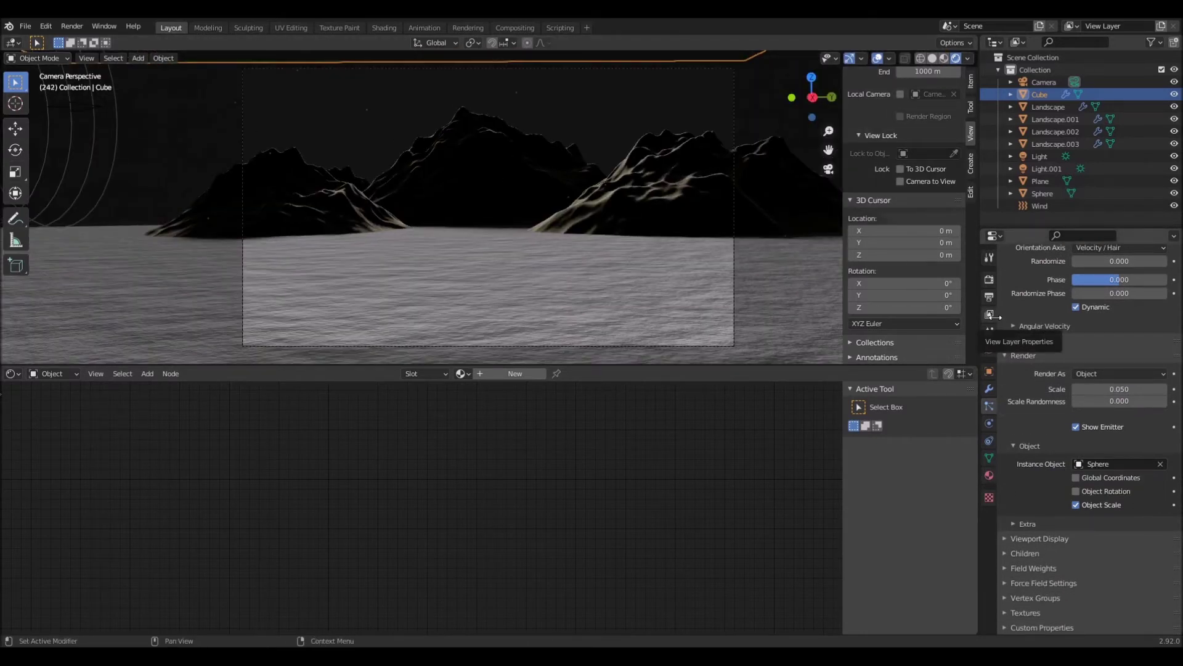
- Raise the cube's particle number to 7483 and render a test image
{"action": "scroll", "coordinate": [1144, 320], "scroll_direction": "up", "scroll_amount": 12}
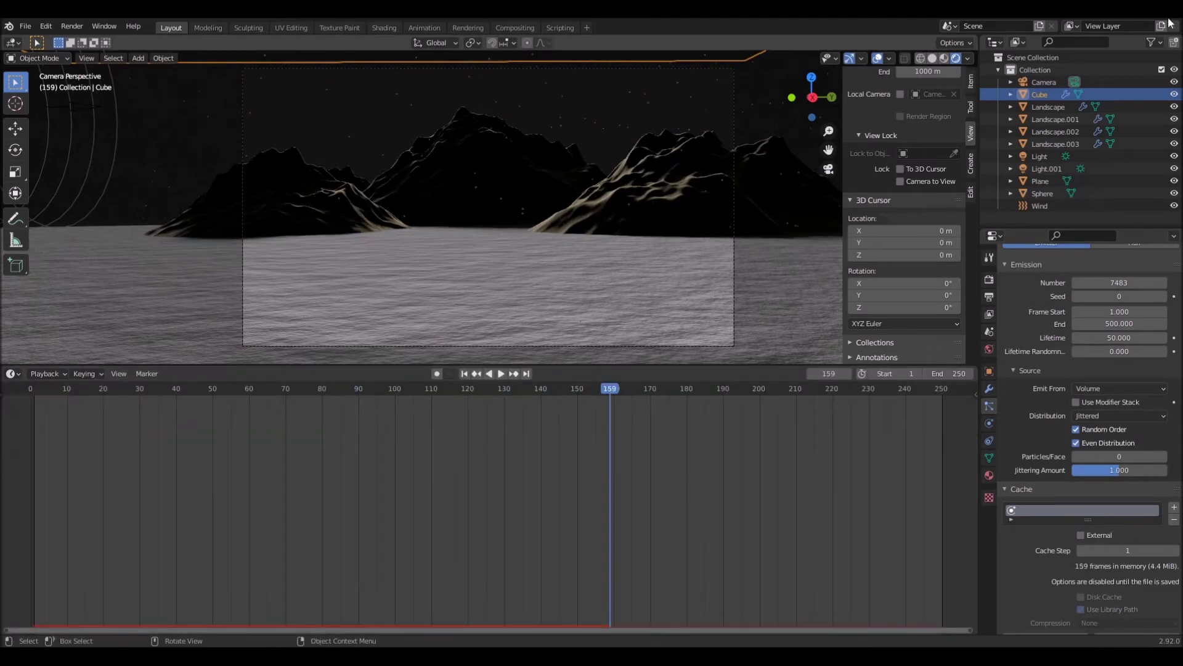
{"action": "key", "text": "F12"}
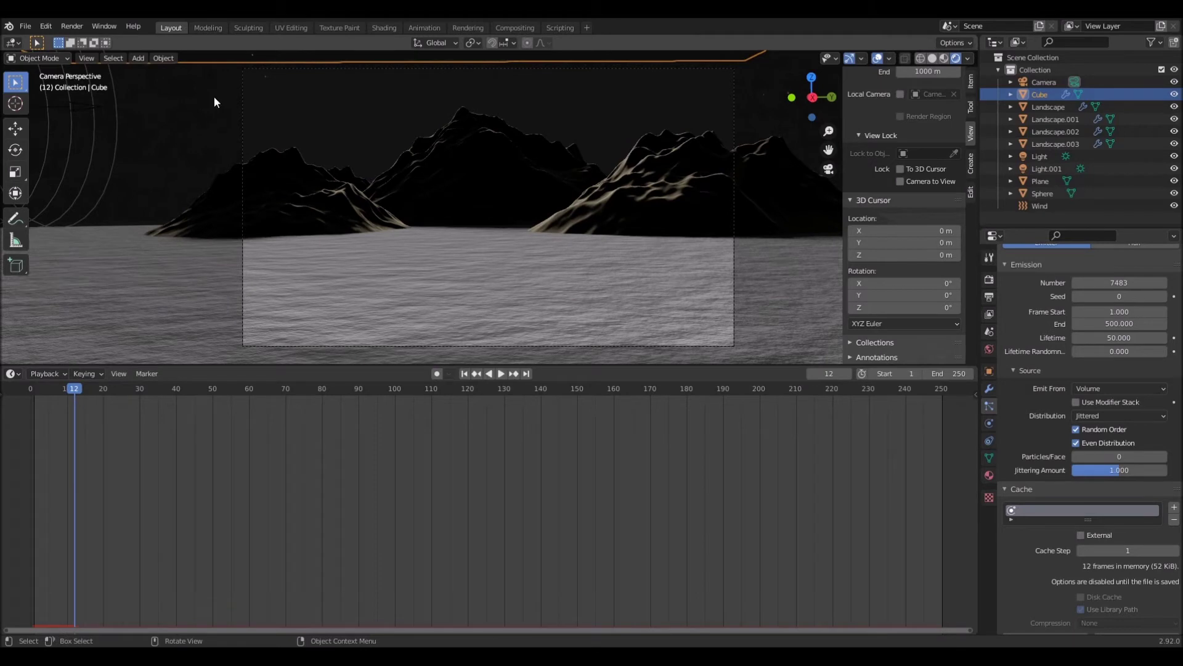
- Examine the small sphere's material and check the rendered particles in the compositor
{"action": "left_click", "coordinate": [1043, 193]}
{"action": "key", "text": "shift+F3"}
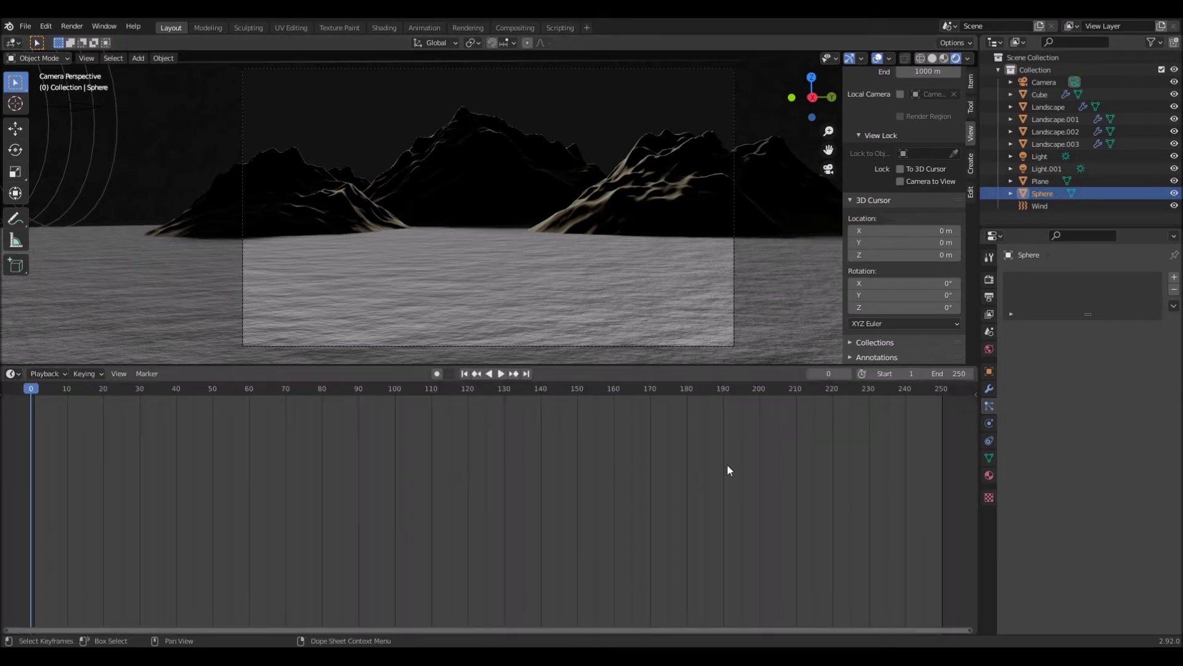
{"action": "left_click", "coordinate": [514, 28]}
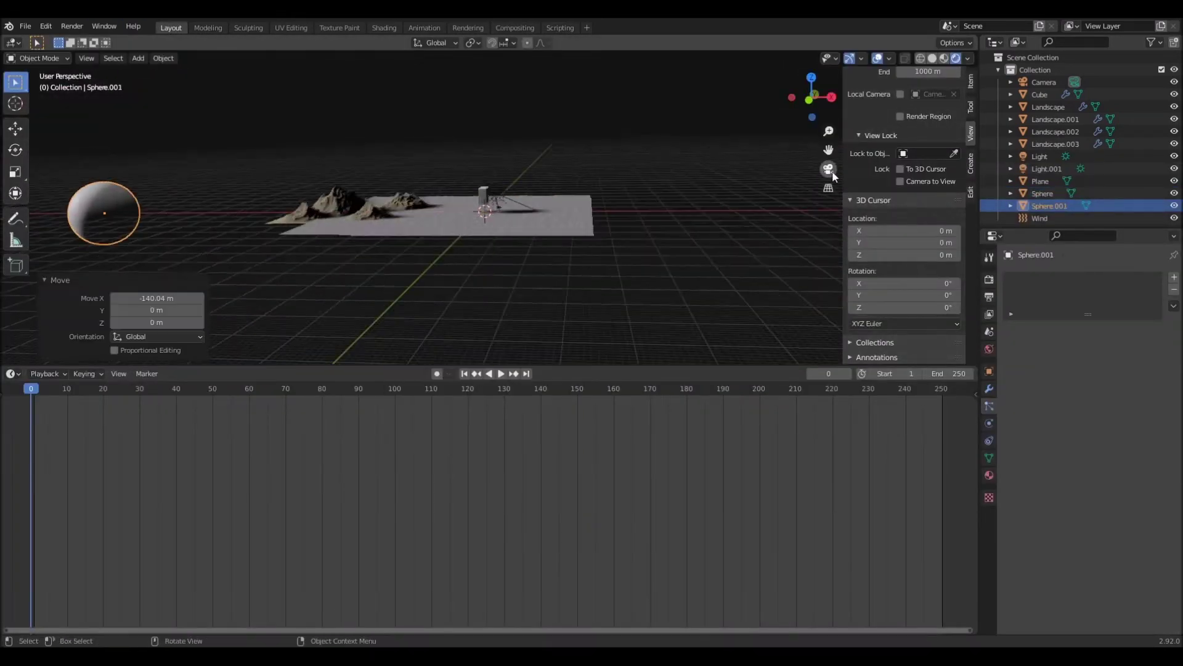
- Place a second, much larger sphere -140.04 m along X behind the mountains and extend the camera's clip End
{"action": "left_click", "coordinate": [828, 169]}
{"action": "scroll", "coordinate": [900, 185], "scroll_direction": "up", "scroll_amount": 2}
{"action": "left_click", "coordinate": [1044, 82]}
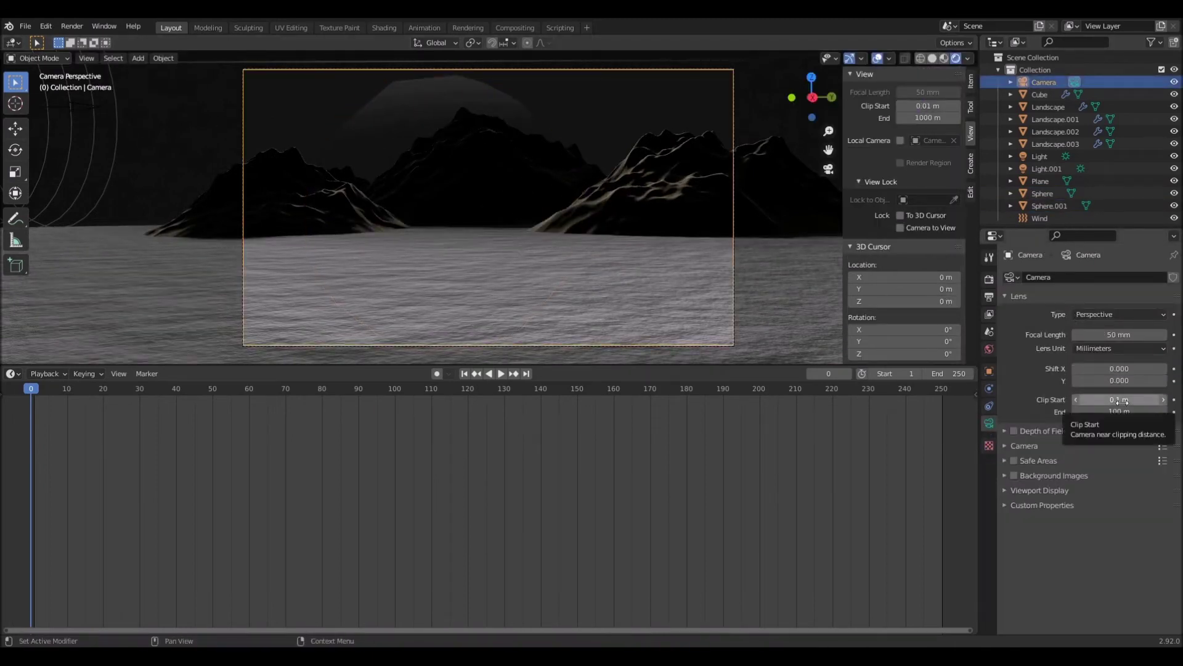
- Give the large sphere a material named Sun and lower it behind the mountains
{"action": "left_click", "coordinate": [456, 210]}
{"action": "key", "text": "shift+F3"}
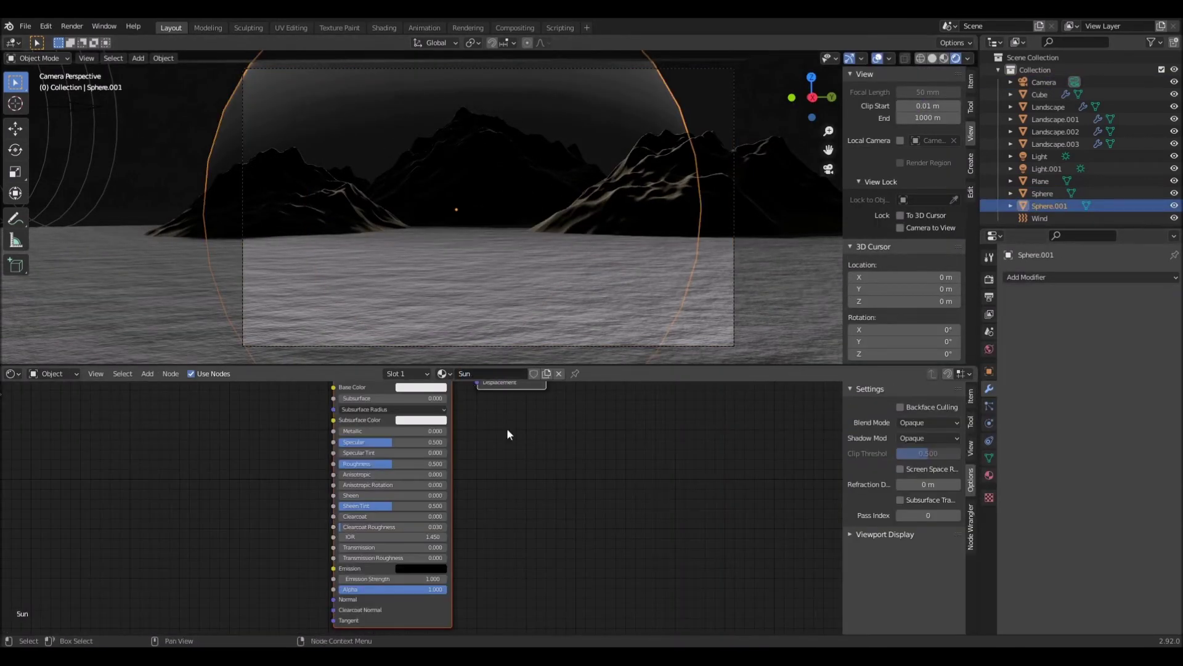
{"action": "key", "text": "g"}
{"action": "left_click", "coordinate": [567, 235]}
- Add a level 1 Subdivision to the sun sphere and set its material to pale yellow emission of strength 119.1
{"action": "key", "text": "ctrl+1"}
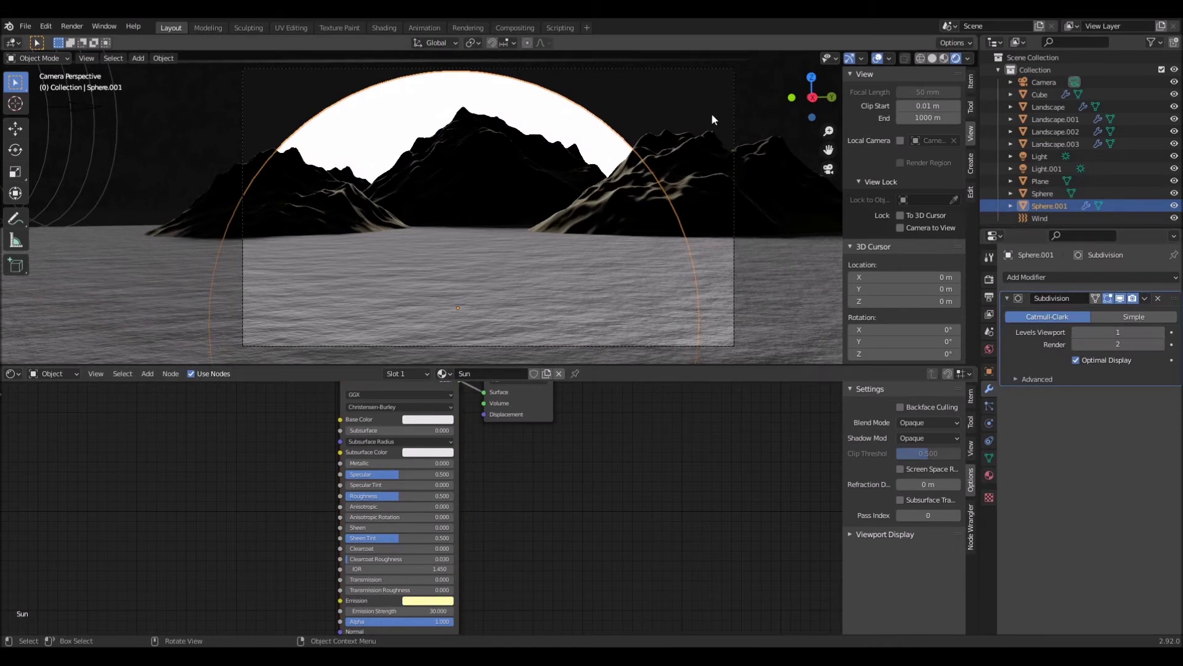
{"action": "left_click", "coordinate": [712, 119]}
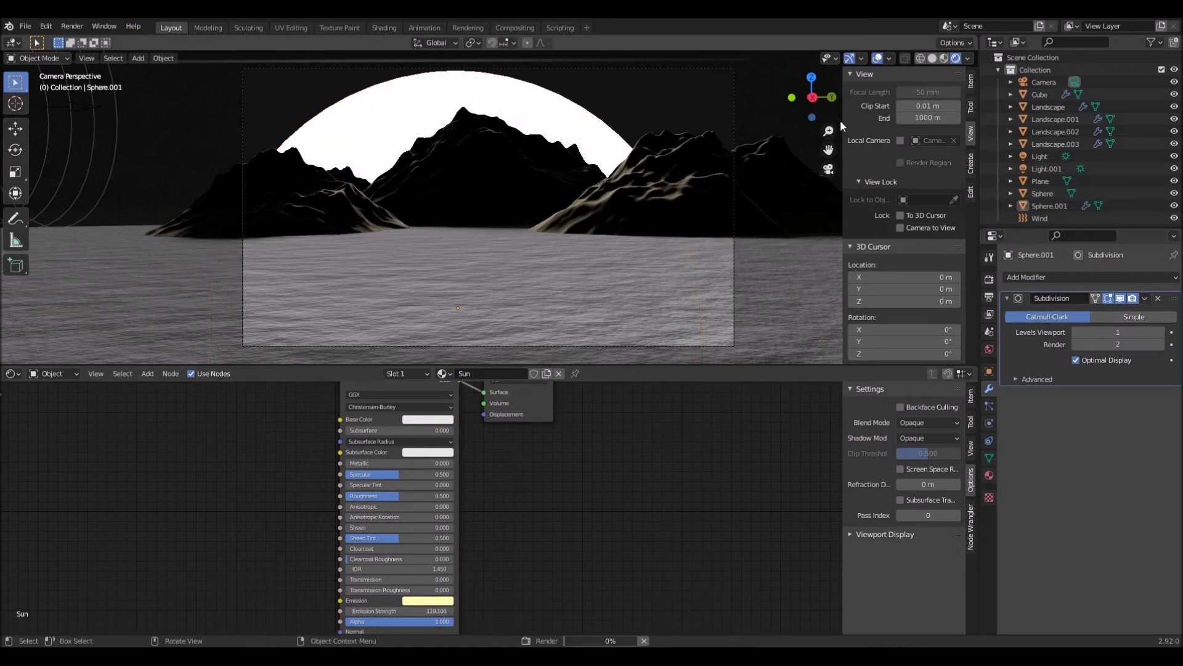
- Insert a Glare node between the Render Layers image and the Add node, using Fog Glow, High quality and threshold 60.1
{"action": "left_click", "coordinate": [515, 28]}
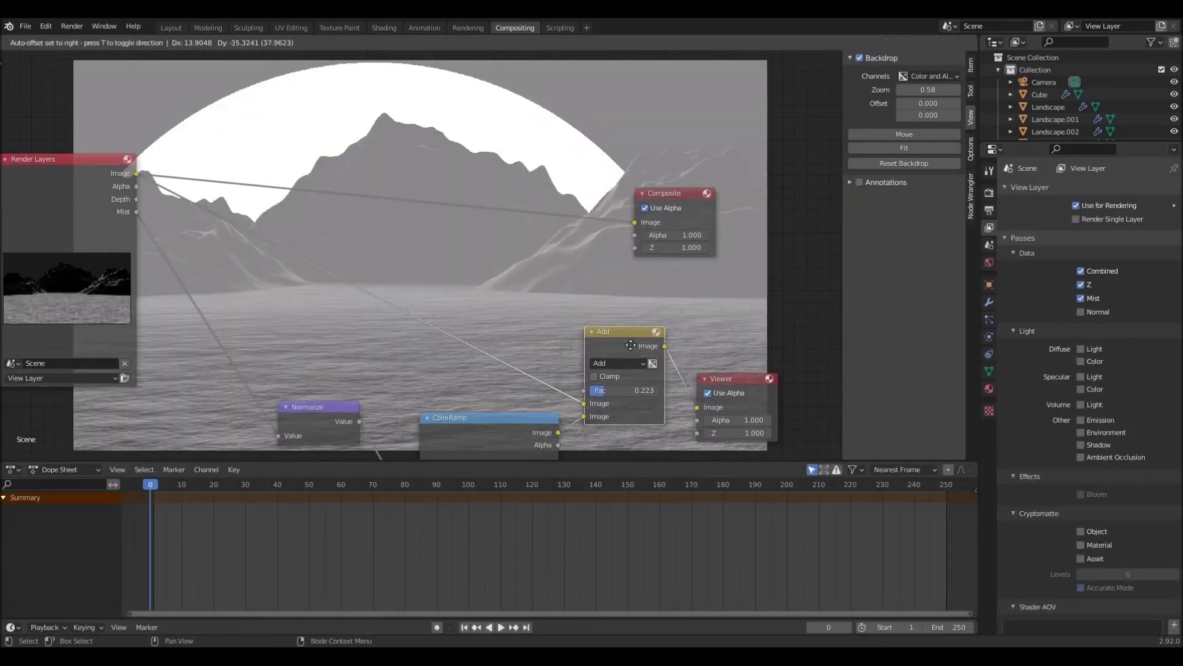
{"action": "left_click", "coordinate": [371, 305]}
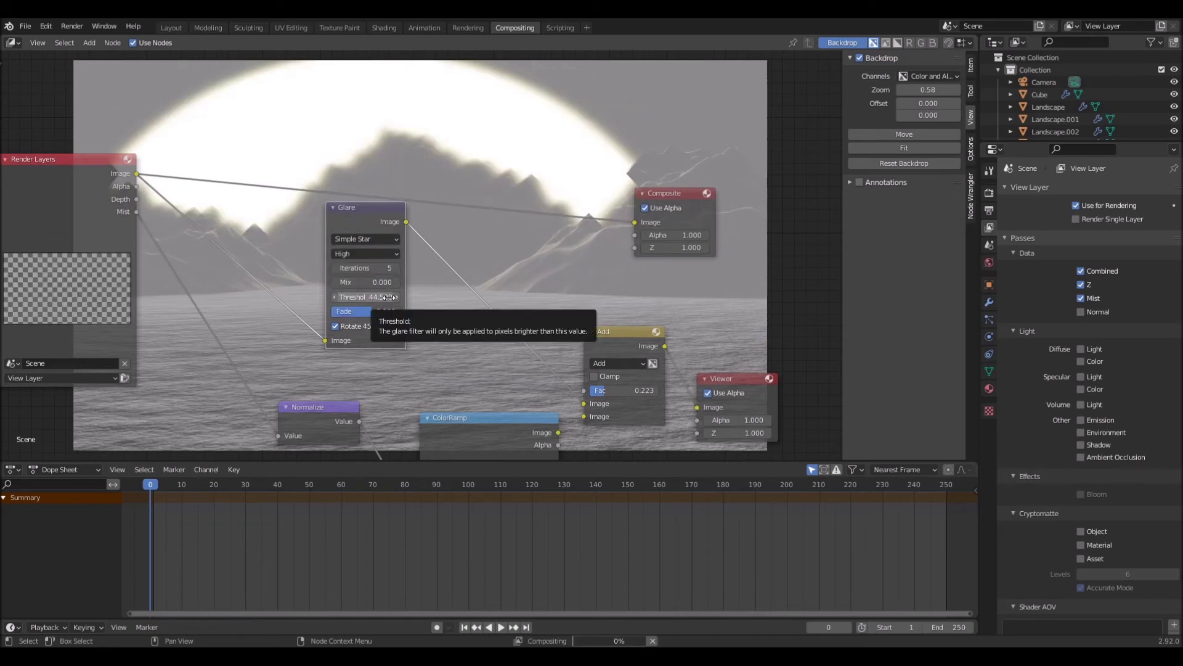
{"action": "left_click_drag", "start_coordinate": [368, 296], "coordinate": [394, 297]}
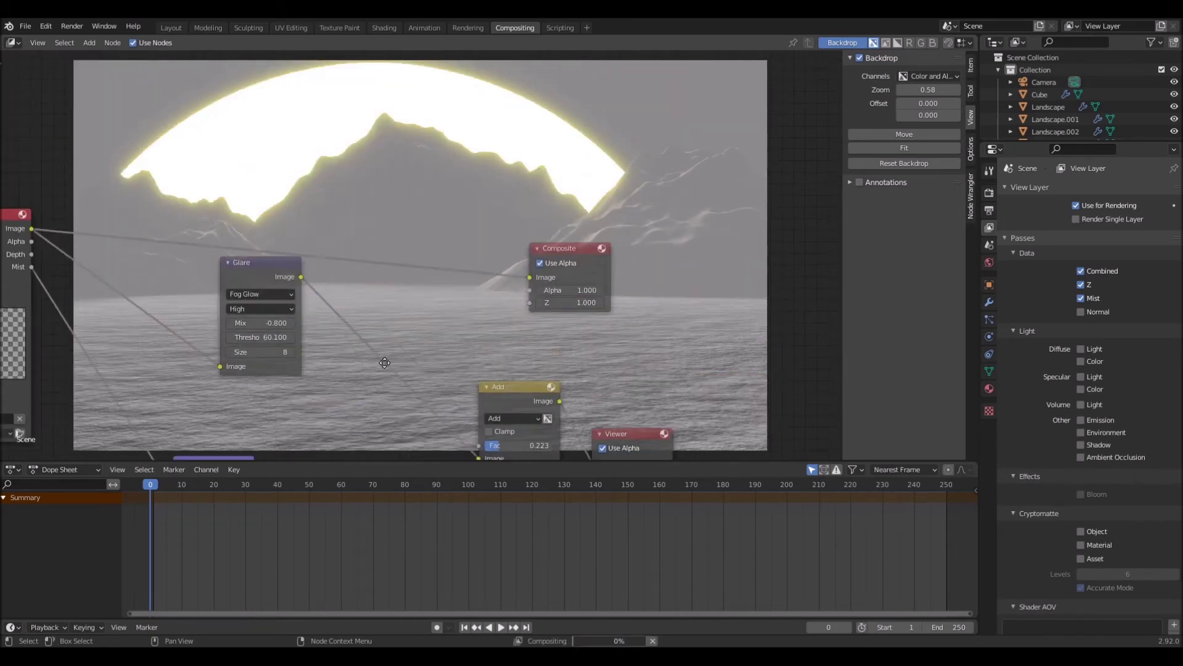
- Set the Glare mix to -0.900 and tint the mist ColorRamp's light stop pale yellow
{"action": "left_click", "coordinate": [282, 333]}
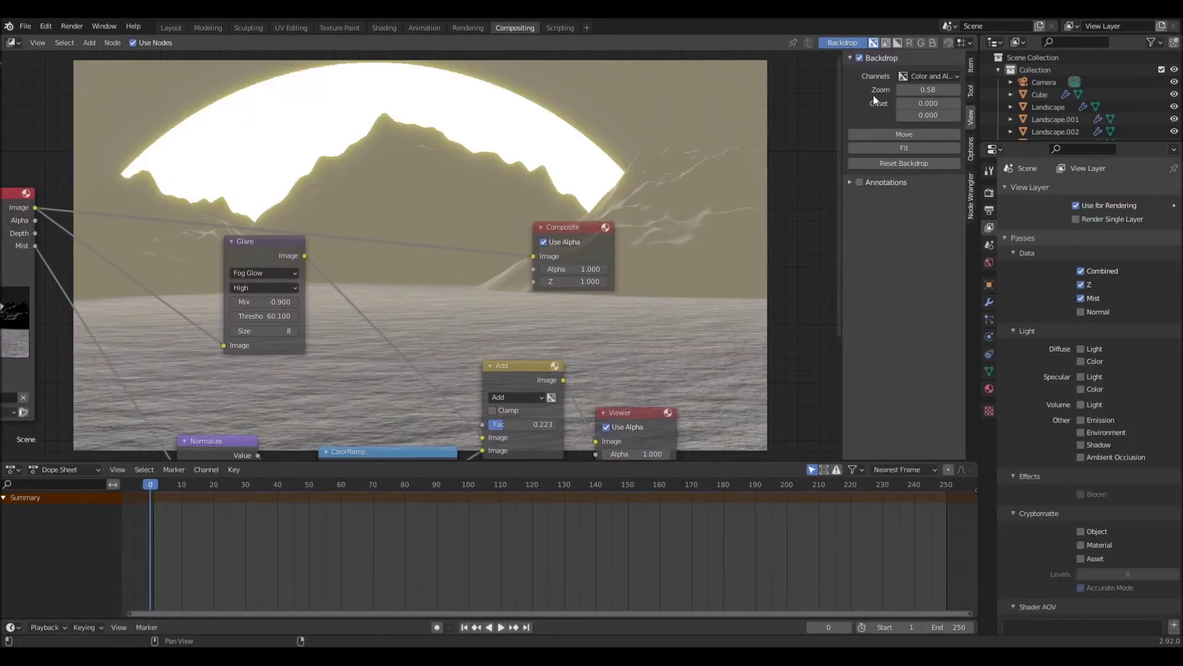
{"action": "middle_click_drag", "start_coordinate": [874, 99], "coordinate": [534, 162]}
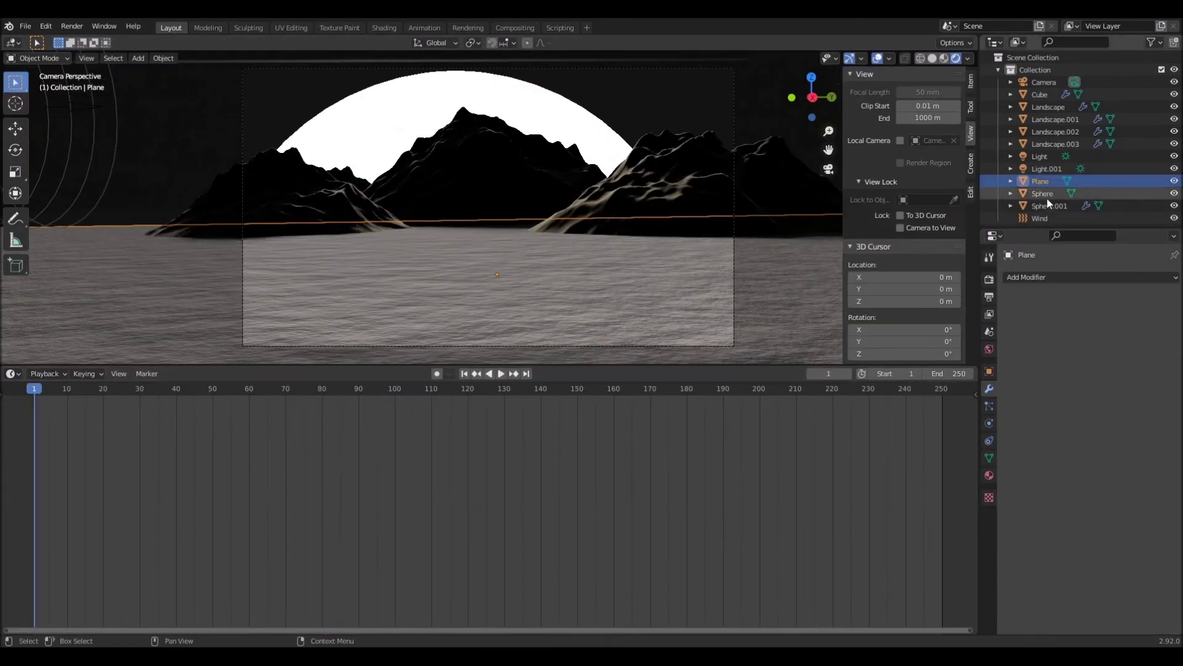
- Give the cube's particles slight scale randomness and bake their cache
{"action": "left_click", "coordinate": [1041, 94]}
{"action": "left_click", "coordinate": [990, 406]}
{"action": "scroll", "coordinate": [1087, 431], "scroll_direction": "down", "scroll_amount": 10}
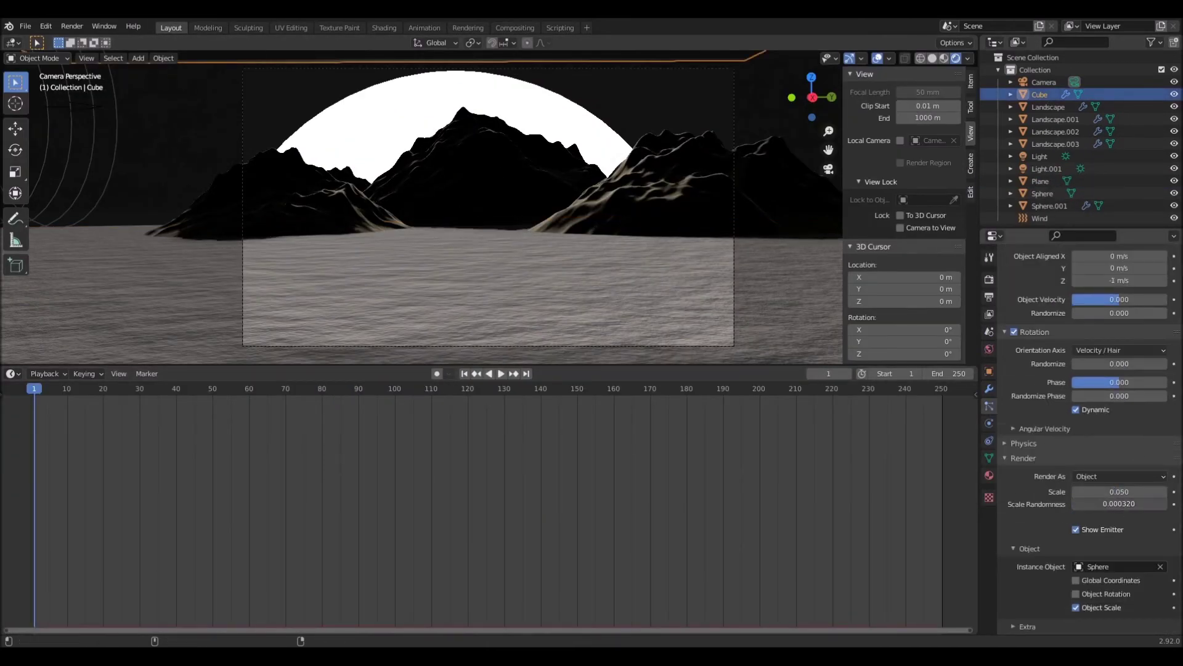
{"action": "scroll", "coordinate": [1041, 563], "scroll_direction": "up", "scroll_amount": 12}
{"action": "key", "text": "space"}
{"action": "scroll", "coordinate": [1091, 524], "scroll_direction": "down", "scroll_amount": 10}
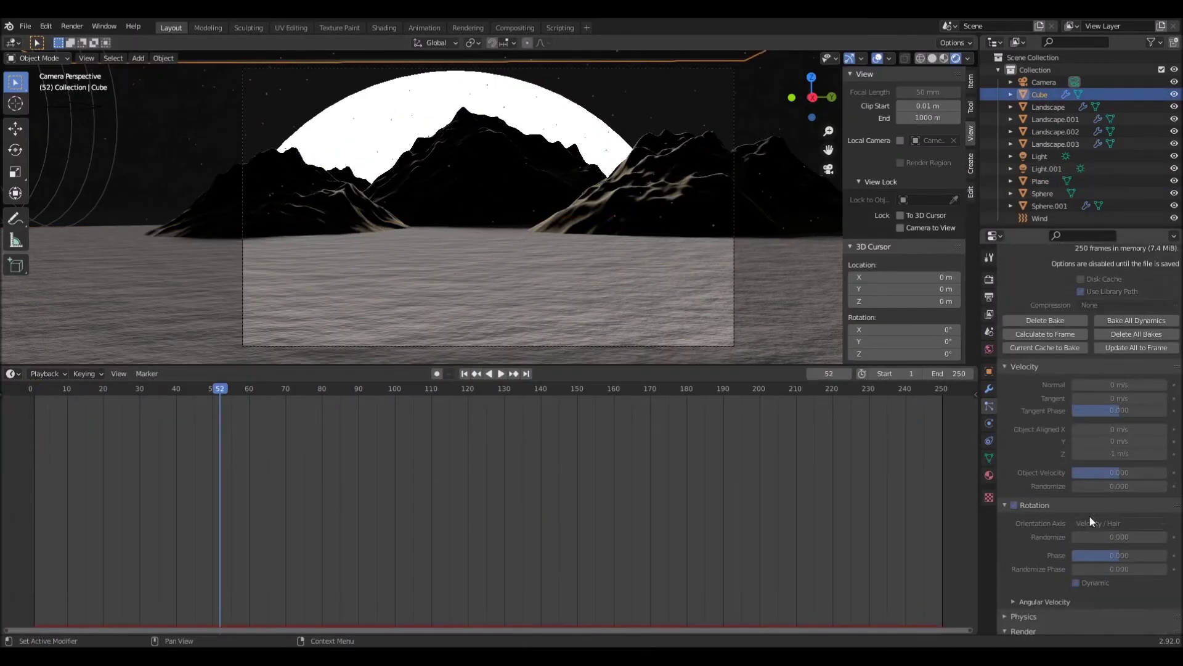
- Move to frame 94 and render it to view the baked particles in the compositor
{"action": "left_click_drag", "start_coordinate": [219, 402], "coordinate": [329, 402]}
{"action": "scroll", "coordinate": [1130, 320], "scroll_direction": "up", "scroll_amount": 10}
{"action": "scroll", "coordinate": [1062, 477], "scroll_direction": "down", "scroll_amount": 12}
{"action": "left_click", "coordinate": [514, 28]}
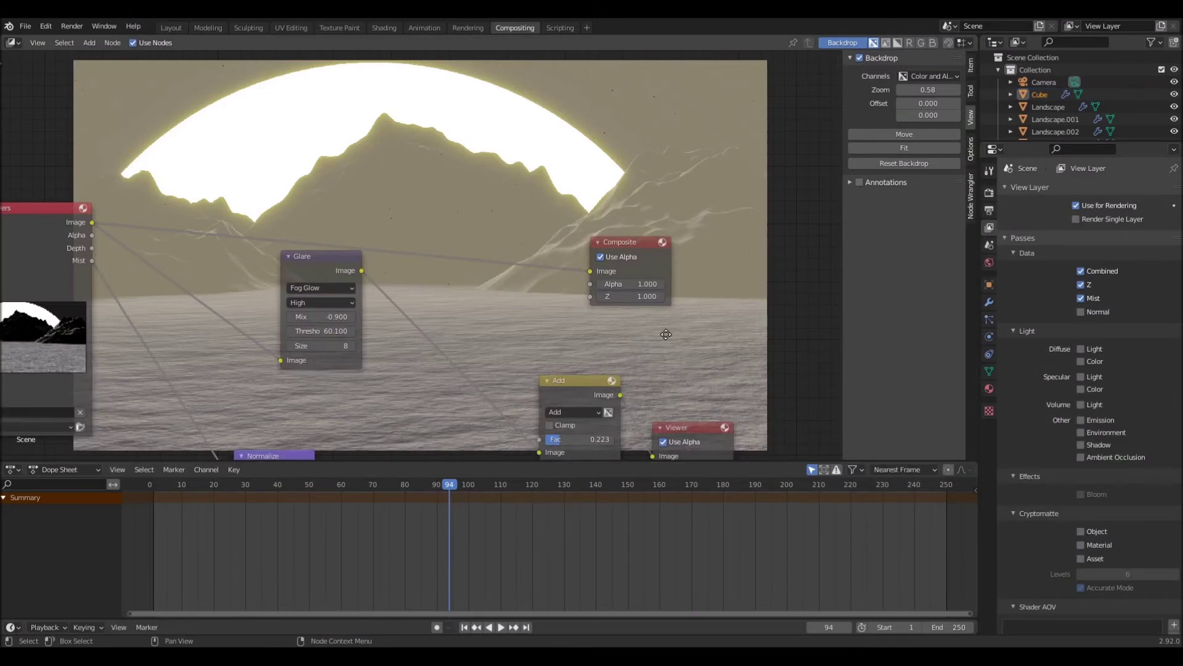
- Try narrowing the mist ColorRamp by shifting its stops, with the dark stop at 0.618
{"action": "middle_click_drag", "start_coordinate": [497, 217], "coordinate": [366, 412]}
{"action": "middle_click_drag", "start_coordinate": [356, 213], "coordinate": [402, 309]}
{"action": "left_click_drag", "start_coordinate": [297, 398], "coordinate": [315, 397]}
{"action": "middle_click_drag", "start_coordinate": [370, 246], "coordinate": [468, 370]}
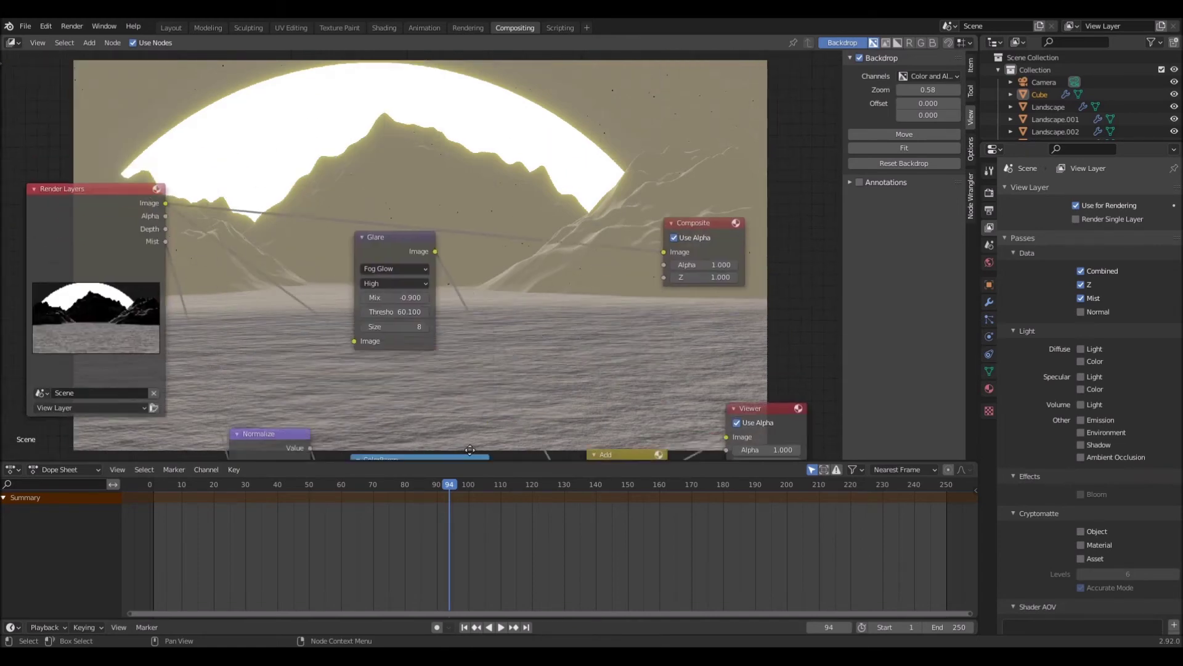
{"action": "left_click_drag", "start_coordinate": [388, 234], "coordinate": [412, 273]}
{"action": "middle_click_drag", "start_coordinate": [427, 166], "coordinate": [354, 252]}
{"action": "left_click_drag", "start_coordinate": [276, 418], "coordinate": [297, 411]}
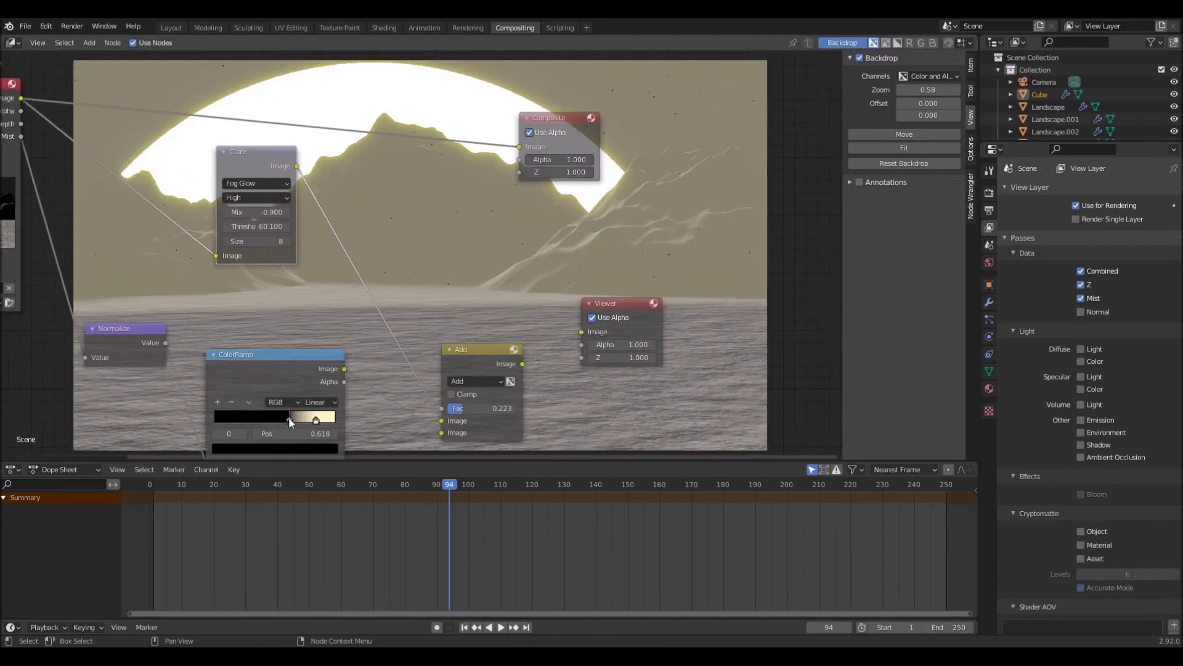
- Spread the mist ColorRamp's stops to its two ends and reconnect the Render Layers Mist output to Normalize
{"action": "middle_click_drag", "start_coordinate": [476, 414], "coordinate": [351, 412]}
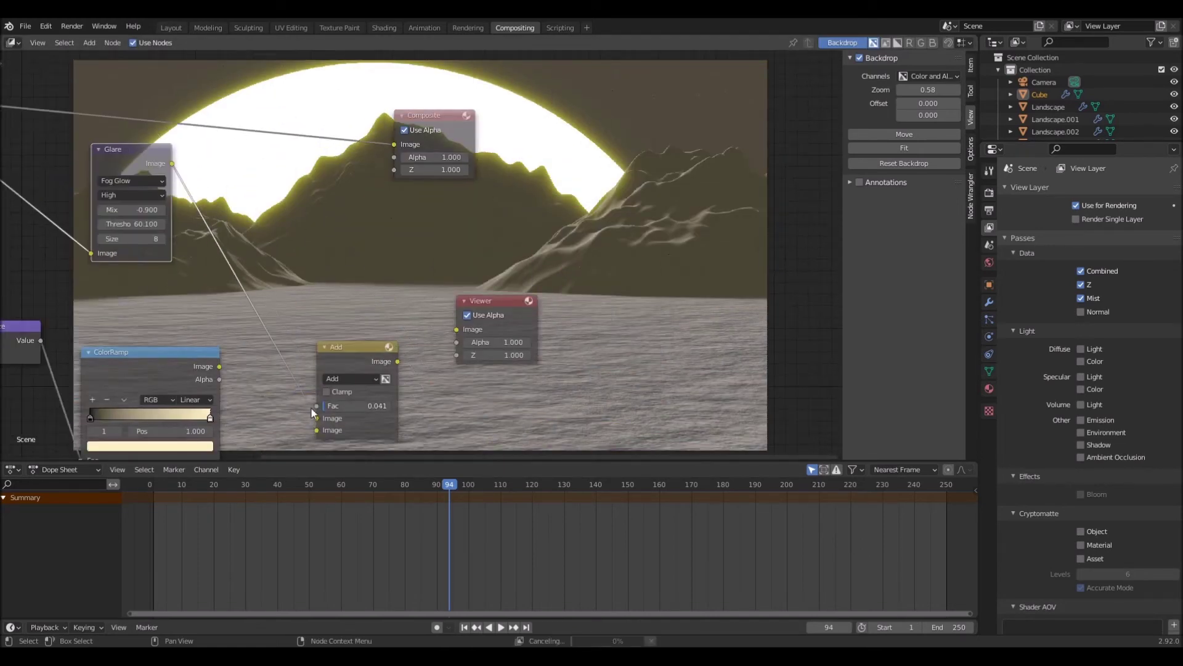
{"action": "middle_click_drag", "start_coordinate": [396, 295], "coordinate": [357, 249]}
{"action": "left_click_drag", "start_coordinate": [120, 160], "coordinate": [184, 382]}
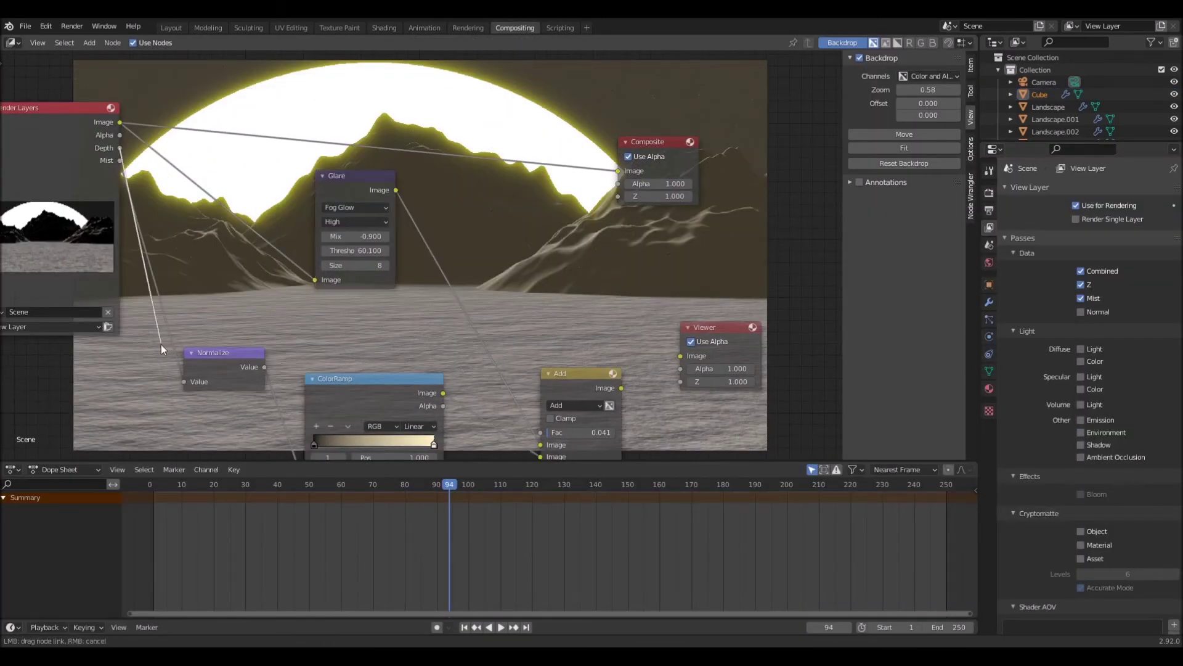
- Set the Add node's factor to 0.160 to balance the mist over the landscape
{"action": "middle_click_drag", "start_coordinate": [498, 352], "coordinate": [475, 322]}
{"action": "left_click_drag", "start_coordinate": [564, 402], "coordinate": [583, 407]}
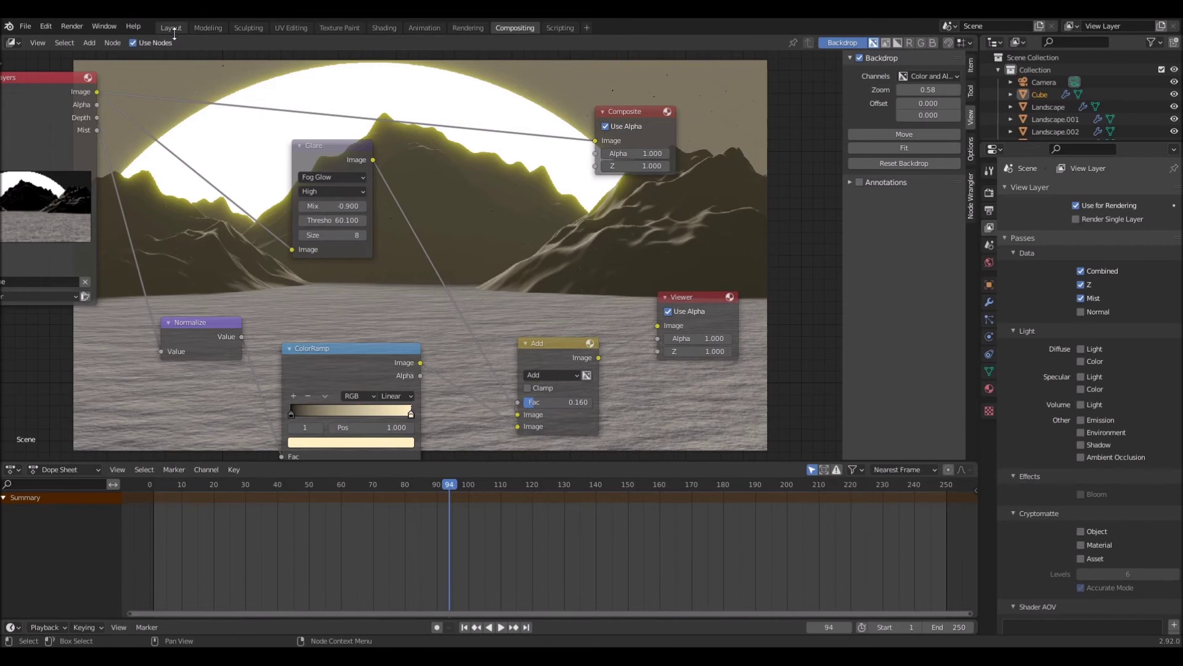
- Set the Emission colour of the small particle sphere's material to white
{"action": "left_click", "coordinate": [474, 310]}
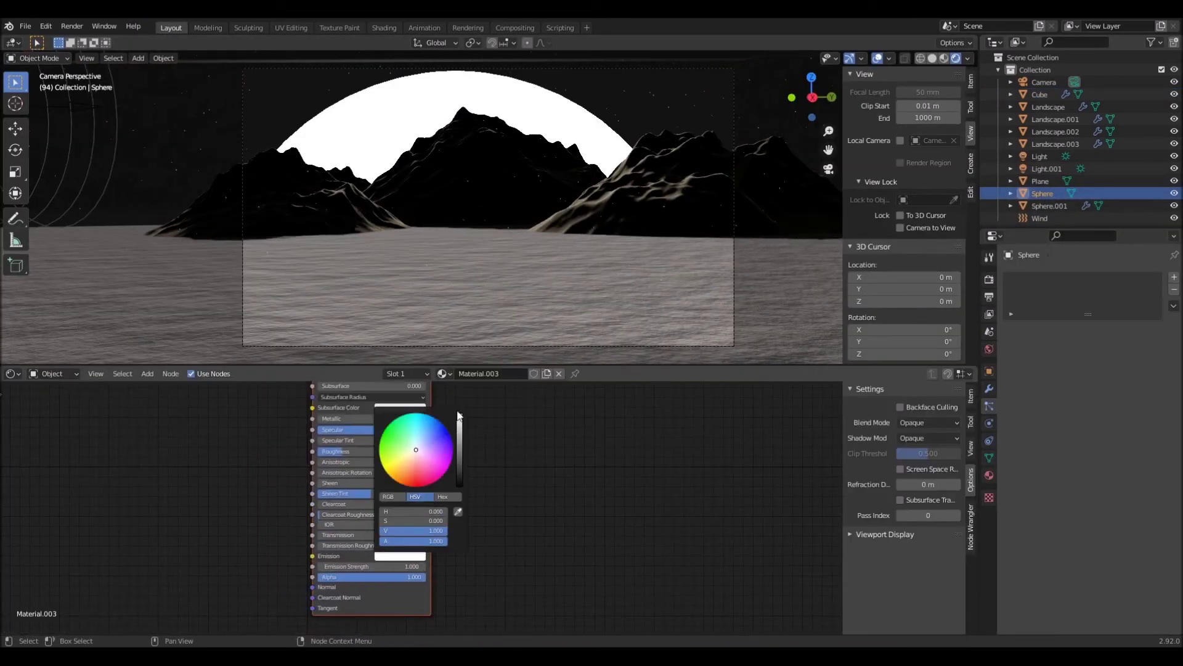
- Raise the Emission Strength of the small particle sphere's material to make the particles brighter
{"action": "key", "text": "F12"}
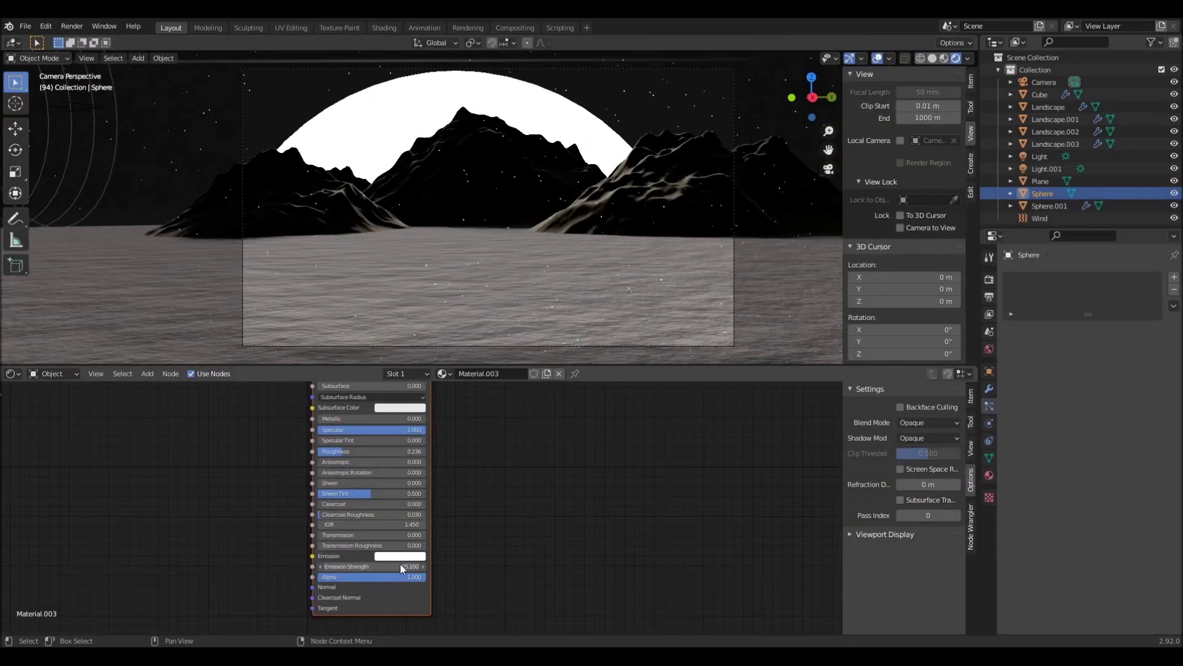
{"action": "left_click_drag", "start_coordinate": [401, 566], "coordinate": [432, 566]}
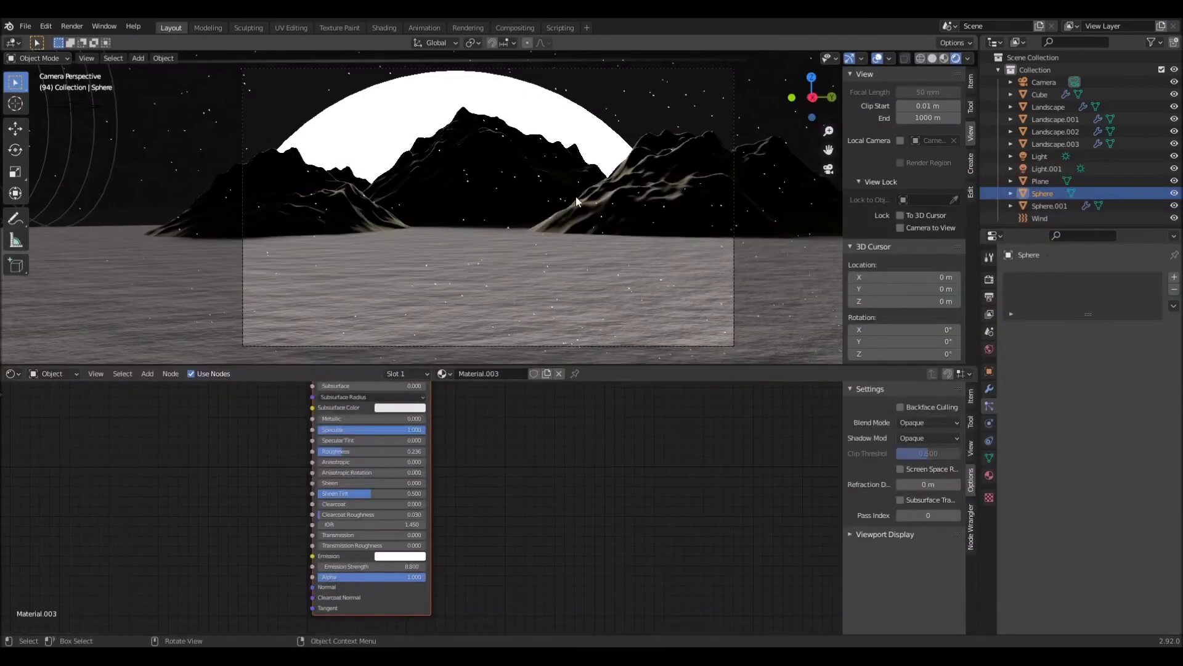
{"action": "double_click", "coordinate": [1117, 504]}
{"action": "left_click_drag", "start_coordinate": [1121, 490], "coordinate": [1116, 490]}
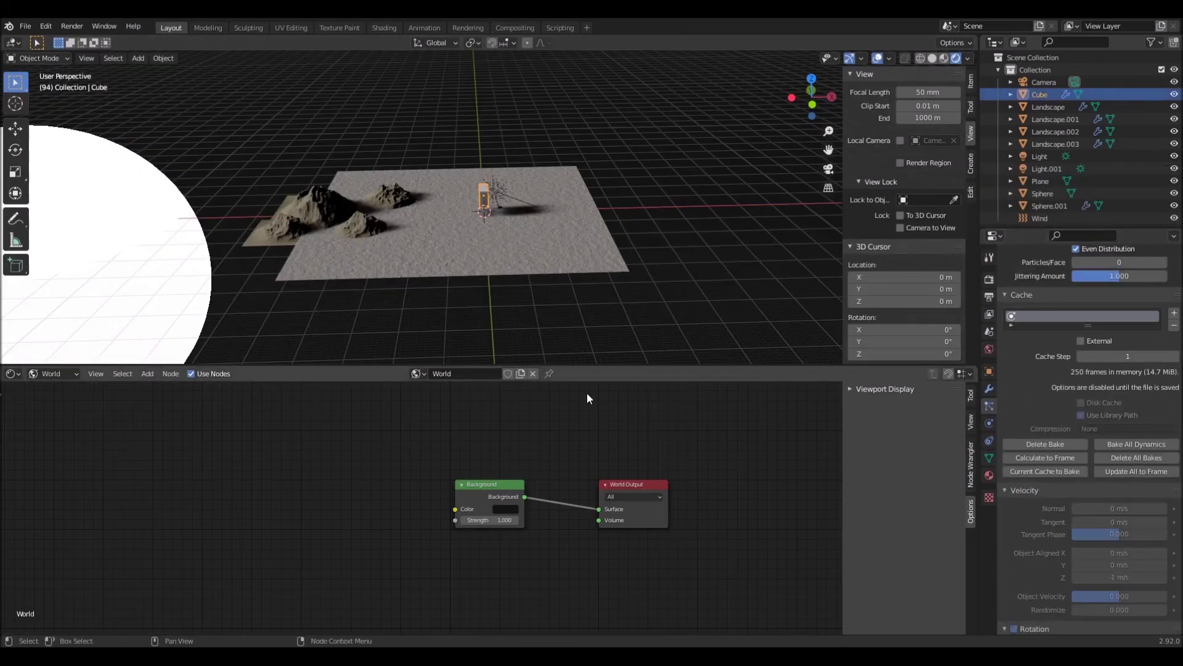
- Enable Motion Blur centred on the frame in the Eevee render settings, with a shutter of .015
{"action": "scroll", "coordinate": [1036, 406], "scroll_direction": "up", "scroll_amount": 10}
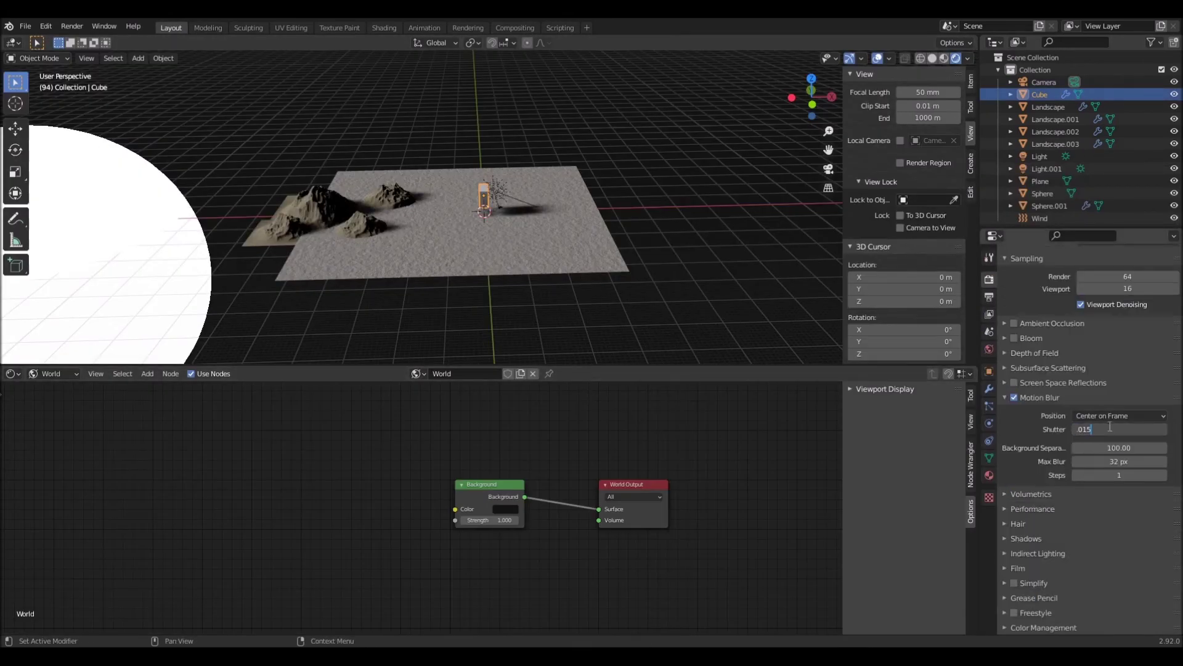
{"action": "scroll", "coordinate": [991, 406], "scroll_direction": "down", "scroll_amount": 12}
{"action": "key", "text": "KP_0"}
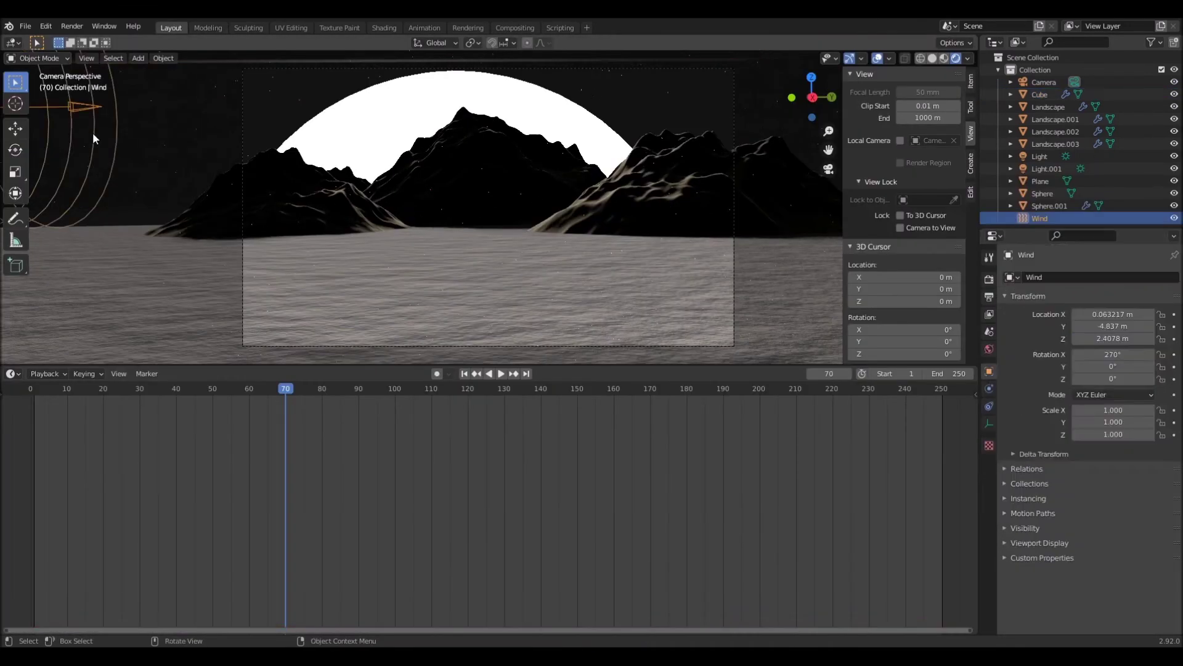
{"action": "double_click", "coordinate": [1119, 439]}
{"action": "type", "text": "0.0"}
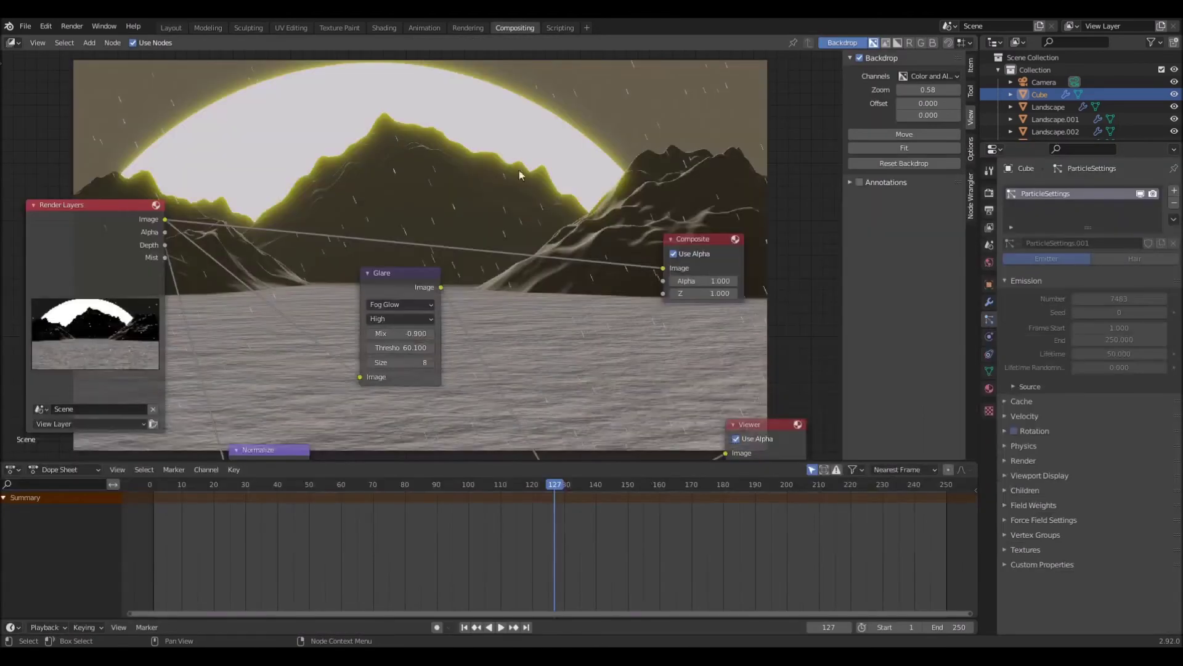
- Duplicate the Fog Glow Glare node as a Streaks glare with 2 streaks and feed it the Render Layers image
{"action": "mouse_move", "coordinate": [489, 223]}
{"action": "middle_mouse_down"}
{"action": "mouse_move", "coordinate": [432, 294]}
{"action": "mouse_move", "coordinate": [420, 247]}
{"action": "mouse_move", "coordinate": [442, 294]}
{"action": "mouse_move", "coordinate": [492, 245]}
{"action": "mouse_move", "coordinate": [413, 189]}
{"action": "mouse_move", "coordinate": [468, 215]}
{"action": "middle_mouse_up"}
{"action": "key", "text": "shift+a"}
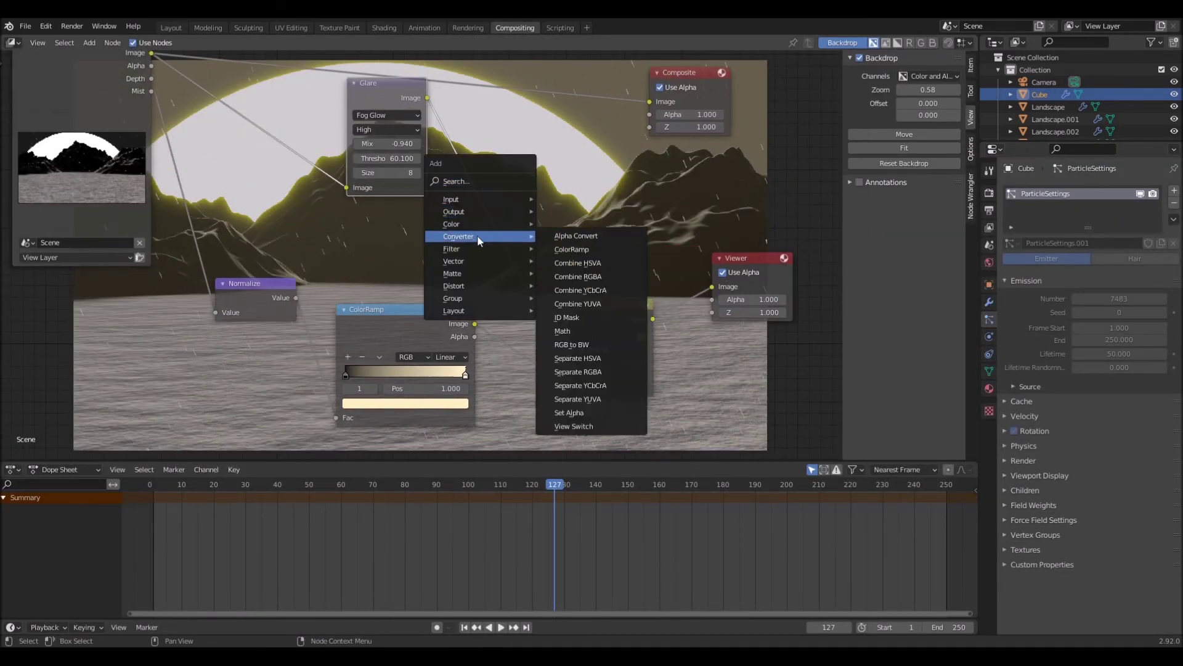
{"action": "key", "text": "shift+d"}
{"action": "left_click", "coordinate": [401, 211]}
{"action": "left_click", "coordinate": [410, 220]}
{"action": "left_click", "coordinate": [421, 247]}
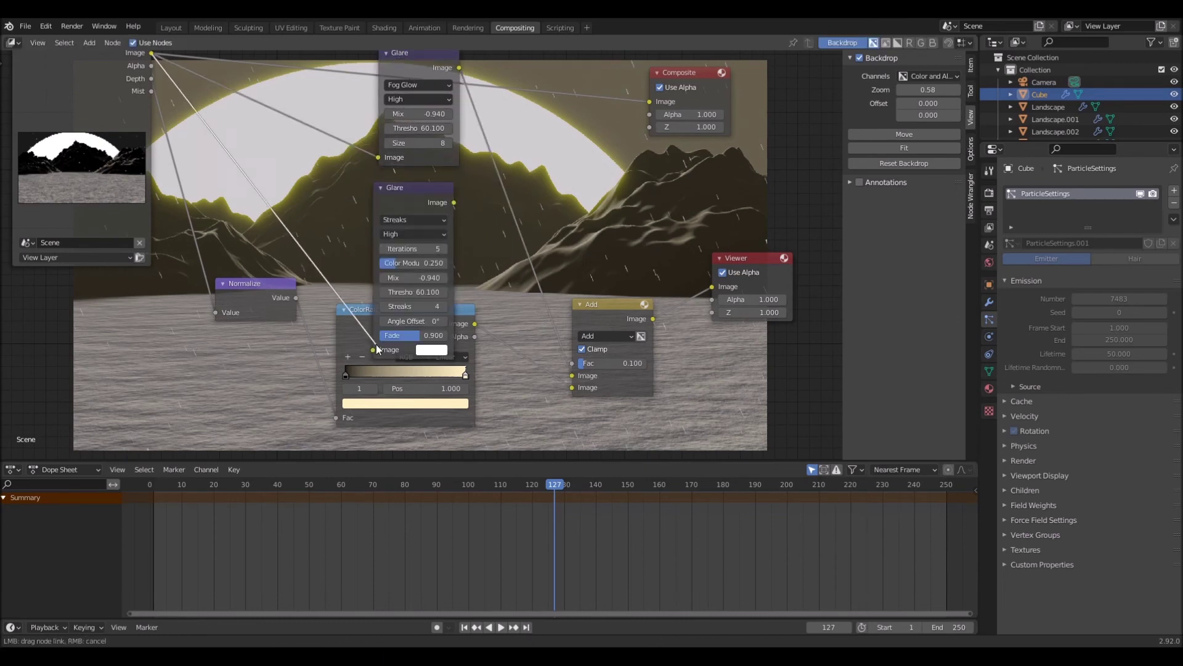
{"action": "left_click_drag", "start_coordinate": [422, 306], "coordinate": [401, 306]}
- Duplicate the Add node, unclamped with a factor of 0.600, to combine the Fog Glow and Streaks glares before the mist mix
{"action": "key", "text": "shift+d"}
{"action": "left_click", "coordinate": [543, 246]}
{"action": "mouse_move", "coordinate": [412, 213]}
{"action": "middle_mouse_down"}
{"action": "mouse_move", "coordinate": [431, 287]}
{"action": "mouse_move", "coordinate": [405, 298]}
{"action": "middle_mouse_up"}
{"action": "left_click_drag", "start_coordinate": [521, 321], "coordinate": [543, 321]}
{"action": "middle_click_drag", "start_coordinate": [524, 251], "coordinate": [418, 220]}
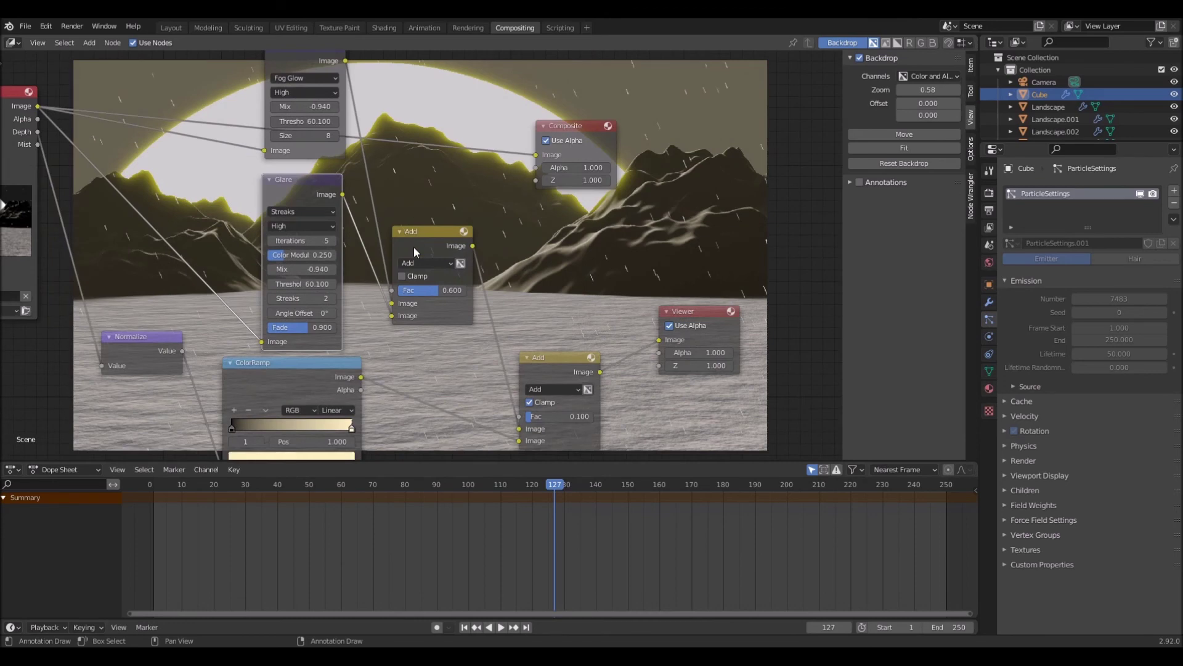
- Tune the Streaks glare to 4 streaks, Color Modulation 0.400 and Threshold 115.500
{"action": "left_click_drag", "start_coordinate": [305, 269], "coordinate": [333, 269]}
{"action": "middle_click_drag", "start_coordinate": [345, 271], "coordinate": [191, 264]}
{"action": "left_click_drag", "start_coordinate": [290, 283], "coordinate": [259, 283]}
{"action": "left_click_drag", "start_coordinate": [150, 277], "coordinate": [162, 277]}
{"action": "middle_click_drag", "start_coordinate": [150, 277], "coordinate": [410, 237]}
{"action": "left_click_drag", "start_coordinate": [427, 207], "coordinate": [443, 207]}
{"action": "middle_click_drag", "start_coordinate": [426, 207], "coordinate": [396, 236]}
{"action": "left_click_drag", "start_coordinate": [388, 252], "coordinate": [363, 279]}
- Adjust the Streaks glare's Mix and set the factor of the Add node combining the two glares to 0.225
{"action": "mouse_move", "coordinate": [519, 291]}
{"action": "middle_mouse_down"}
{"action": "mouse_move", "coordinate": [431, 321]}
{"action": "mouse_move", "coordinate": [580, 157]}
{"action": "middle_mouse_up"}
{"action": "key", "text": "ctrl+z"}
{"action": "left_click", "coordinate": [407, 234]}
{"action": "type", "text": "-"}
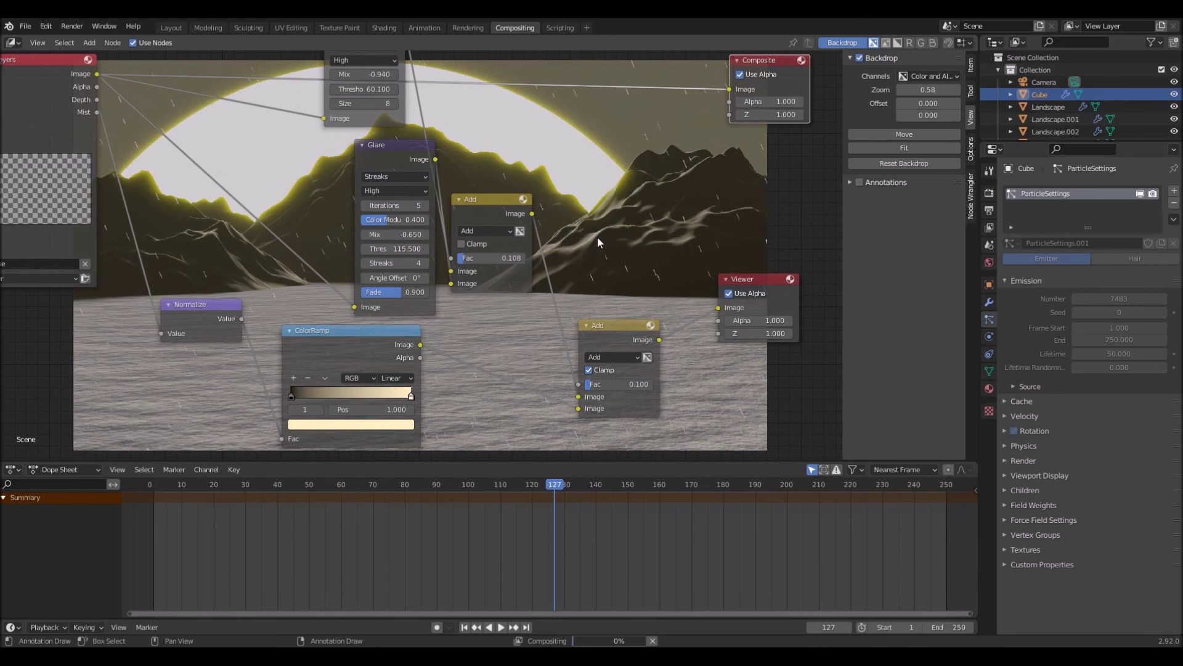
{"action": "left_click_drag", "start_coordinate": [473, 257], "coordinate": [480, 257]}
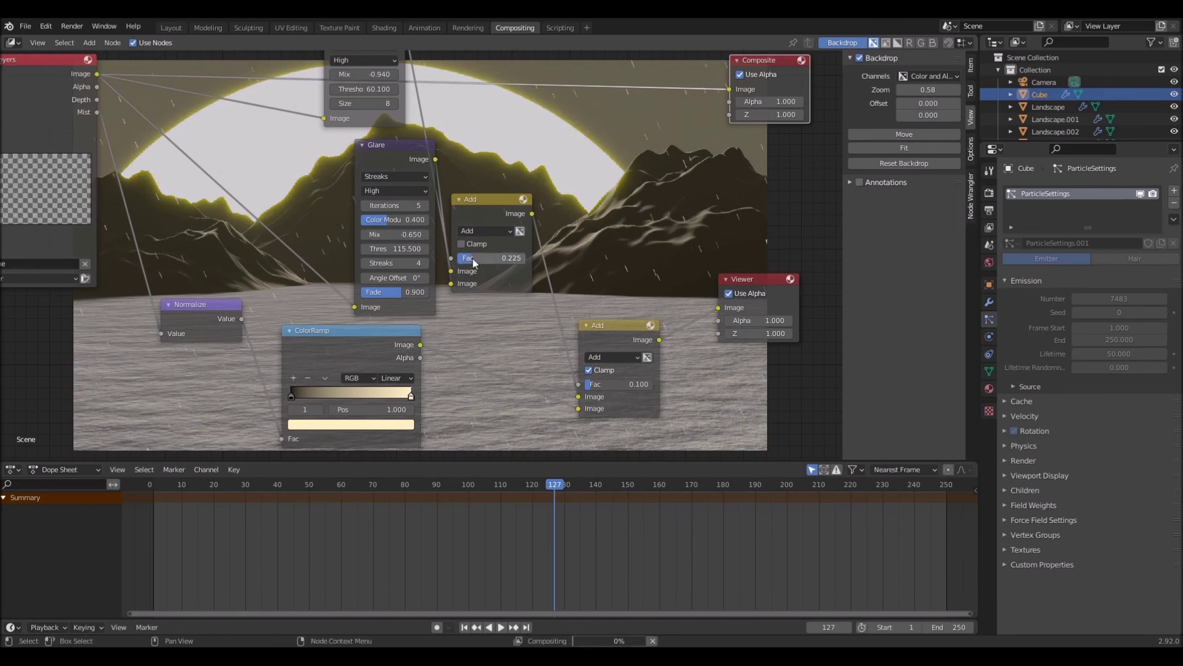
{"action": "middle_click_drag", "start_coordinate": [472, 257], "coordinate": [331, 226]}
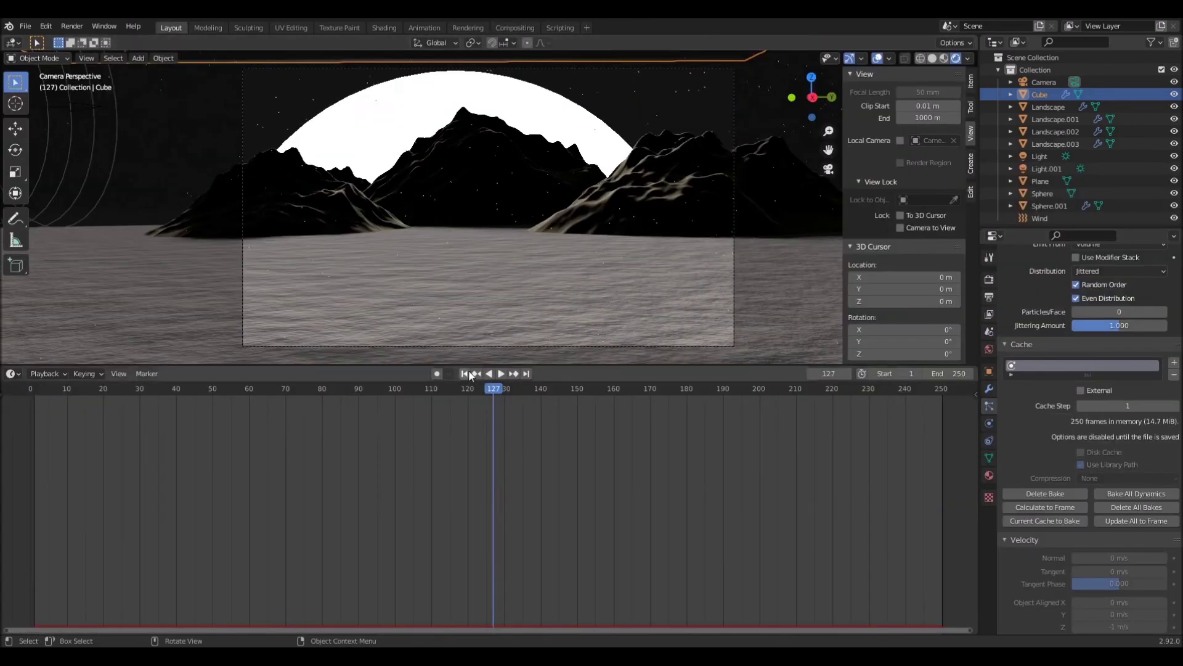
- Return the timeline to frame 1 and save the project file
{"action": "left_click", "coordinate": [465, 373]}
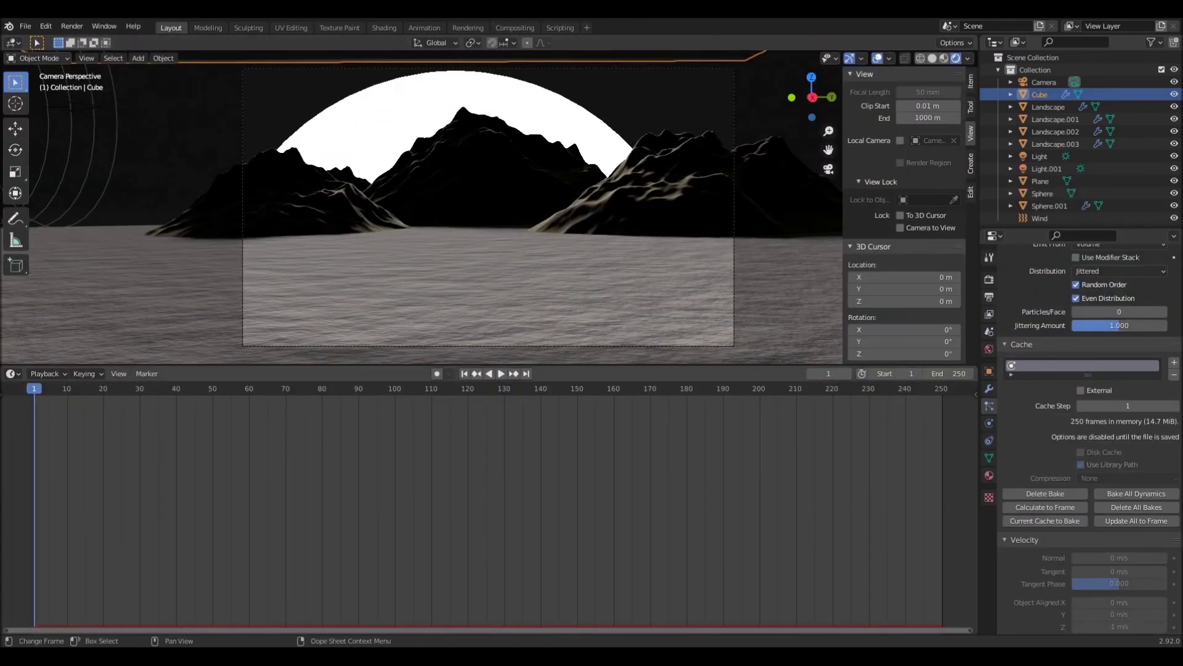
{"action": "scroll", "coordinate": [1085, 432], "scroll_direction": "up", "scroll_amount": 10}
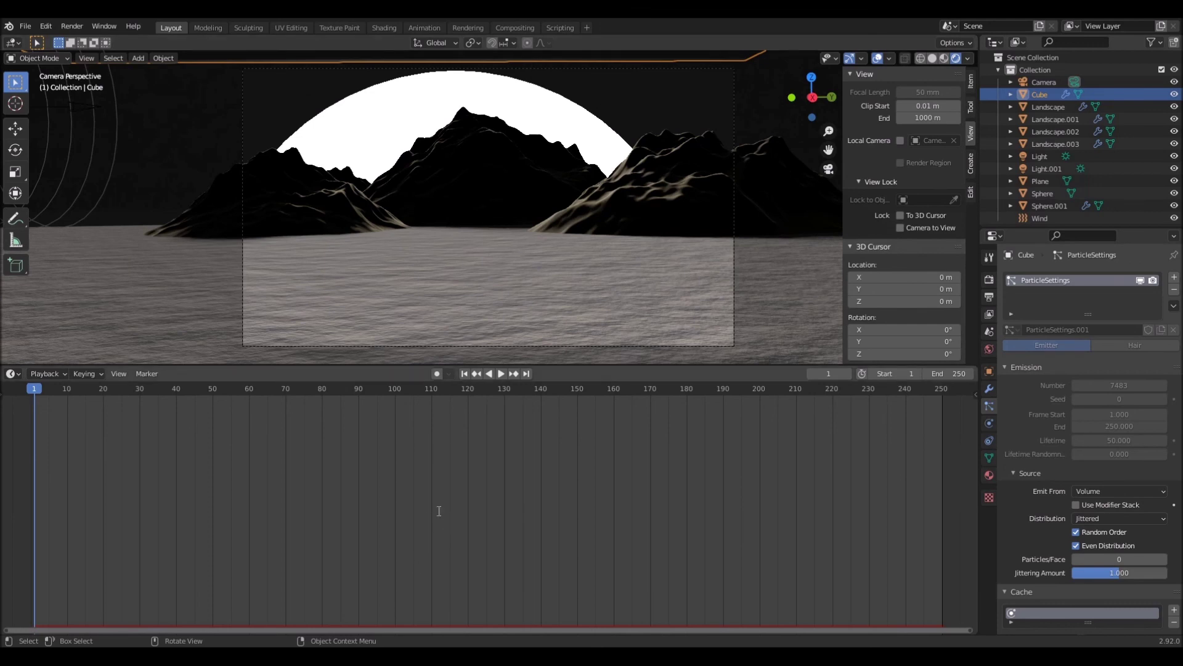
{"action": "key", "text": "ctrl+s"}
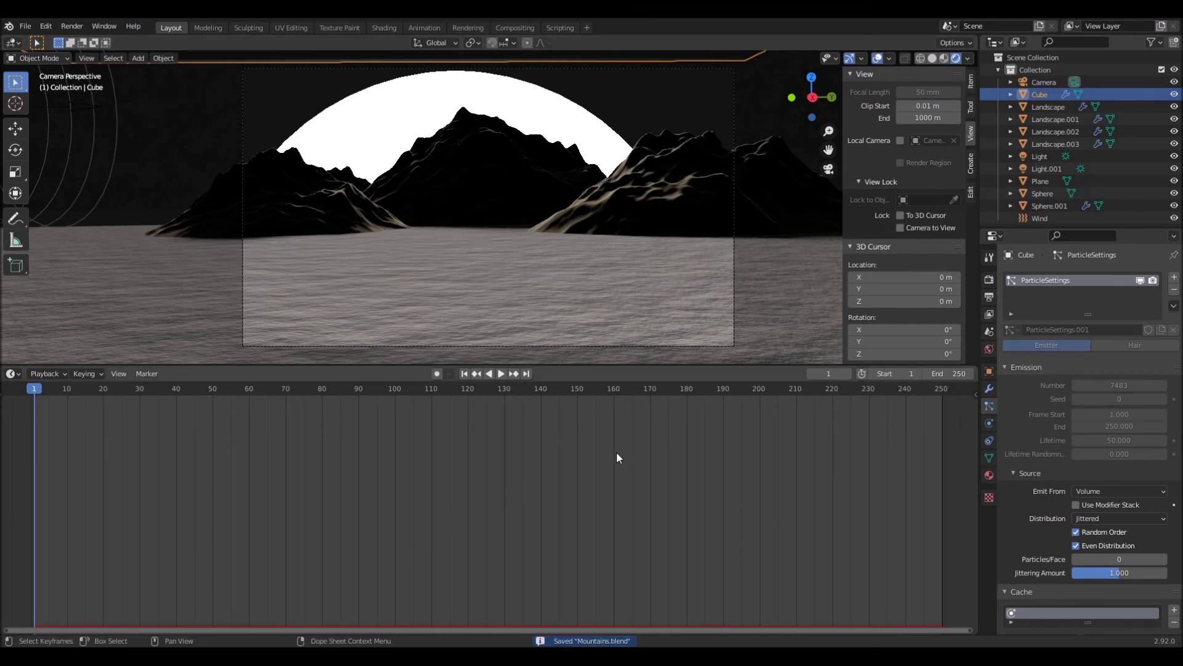
- Move the playhead to frame 0 and open the render output settings for the animation
{"action": "mouse_move", "coordinate": [34, 389]}
{"action": "left_mouse_down"}
{"action": "mouse_move", "coordinate": [431, 388]}
{"action": "mouse_move", "coordinate": [30, 388]}
{"action": "left_mouse_up"}
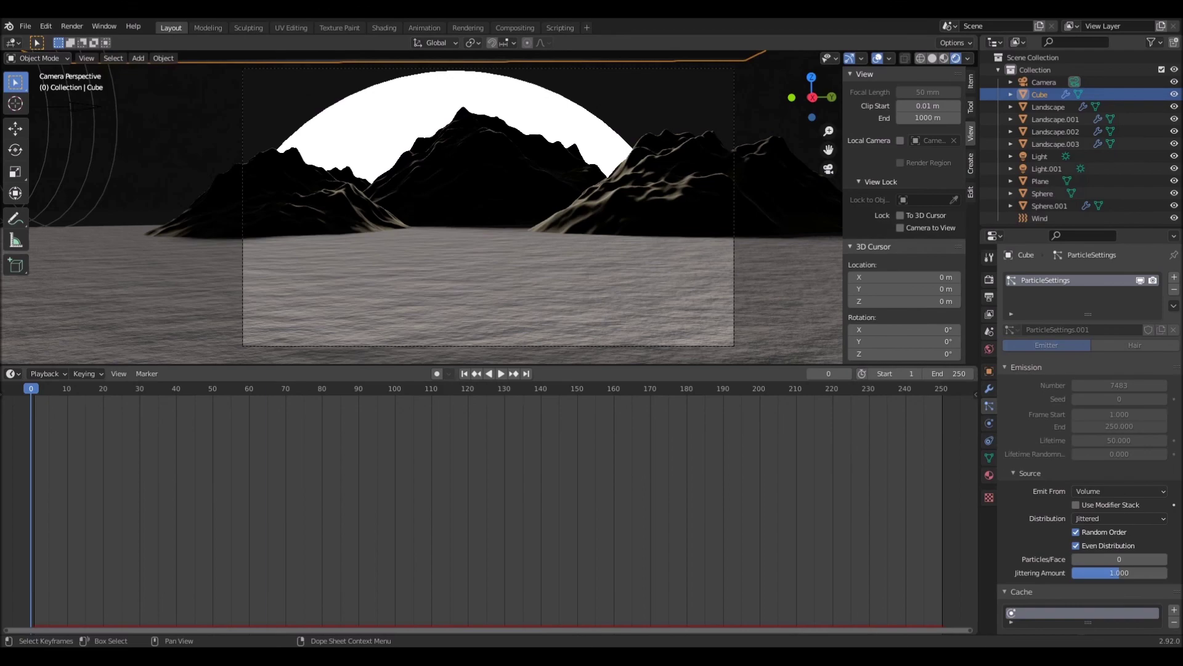
{"action": "scroll", "coordinate": [1005, 376], "scroll_direction": "down", "scroll_amount": 5}
{"action": "left_click", "coordinate": [989, 297]}
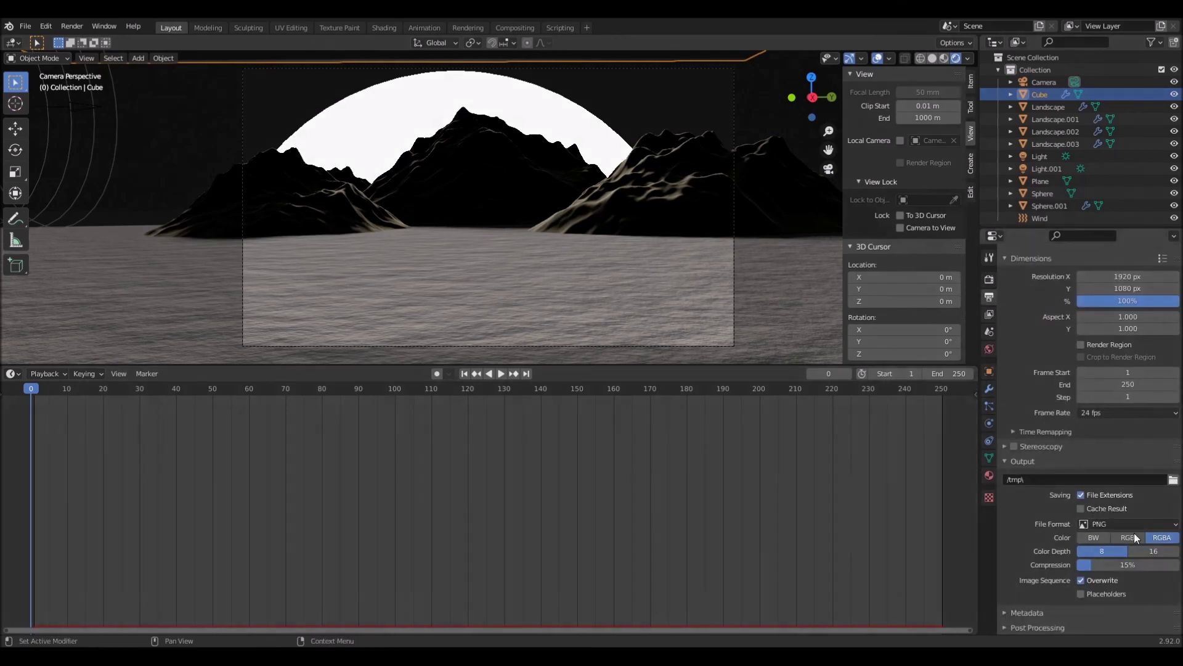